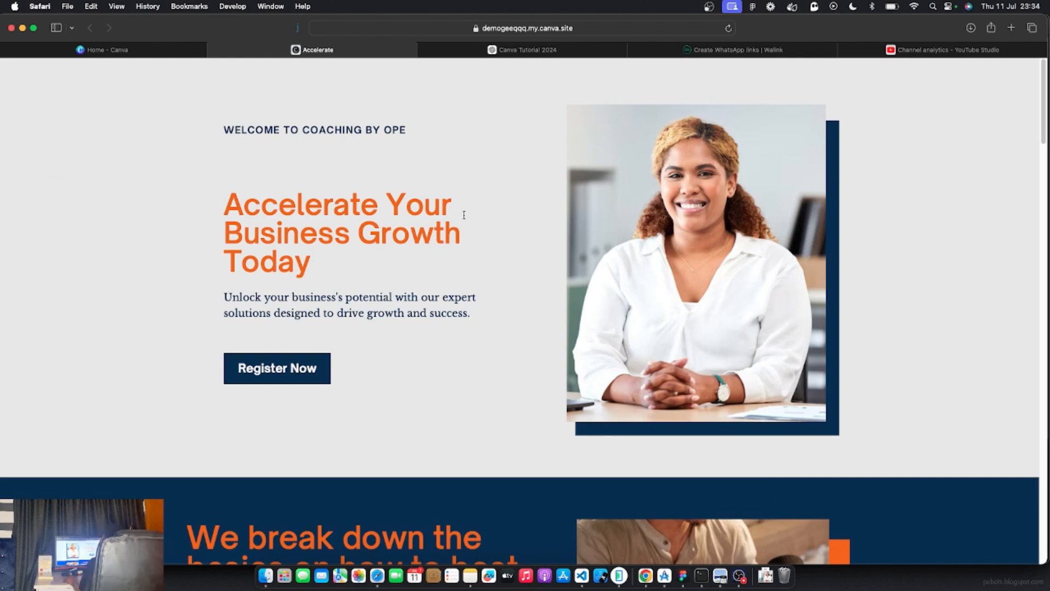
# Check that the live site's Register Now opens a prefilled WhatsApp chat, then return to the site
pyautogui.scroll(-1, 461, 215)
pyautogui.scroll(1, 461, 215)
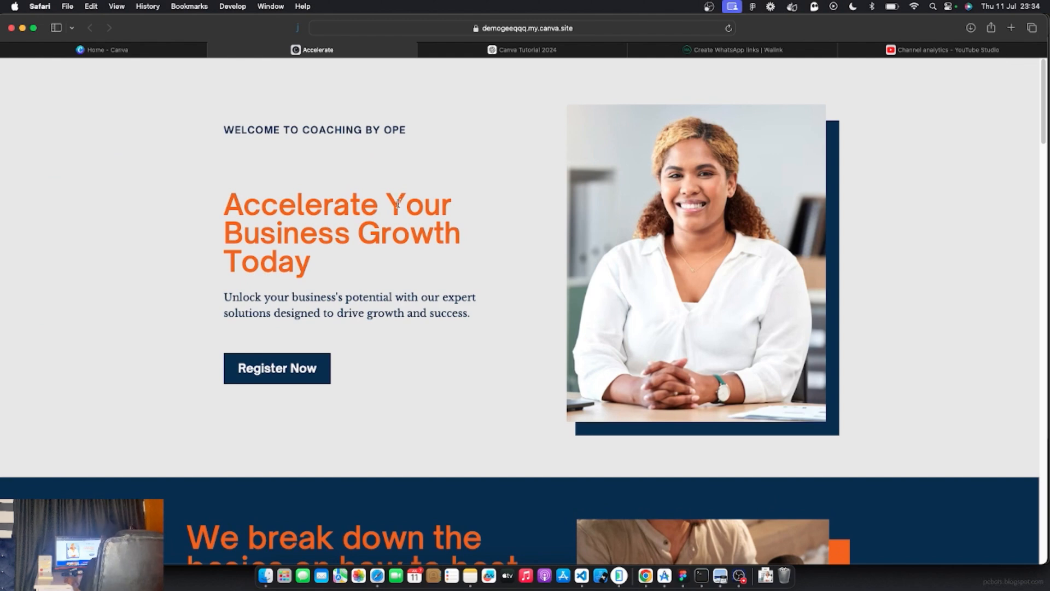
pyautogui.moveTo(246, 205); pyautogui.dragTo(291, 208)
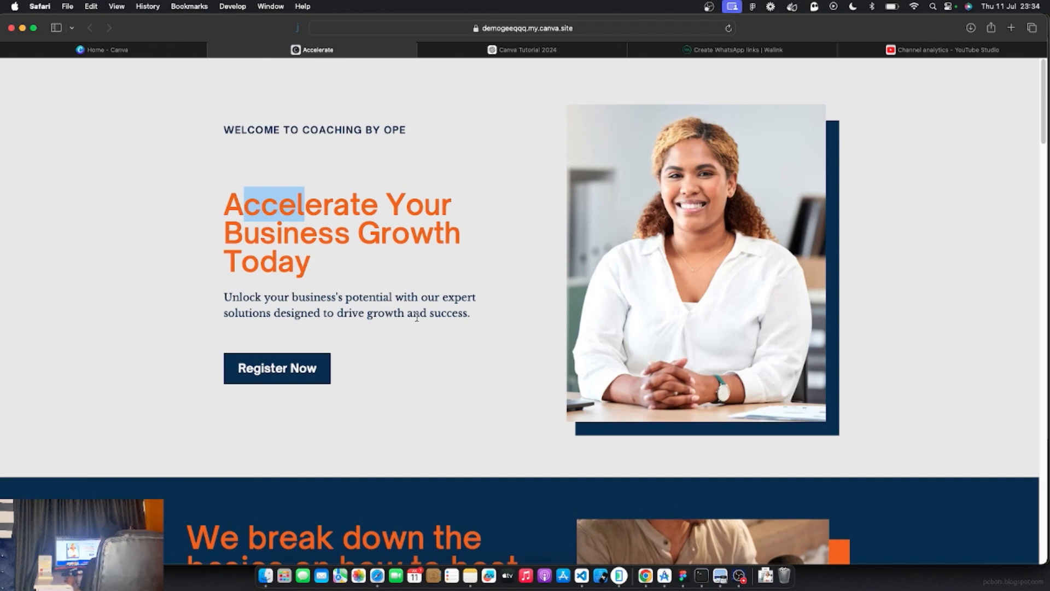
pyautogui.click(275, 373)
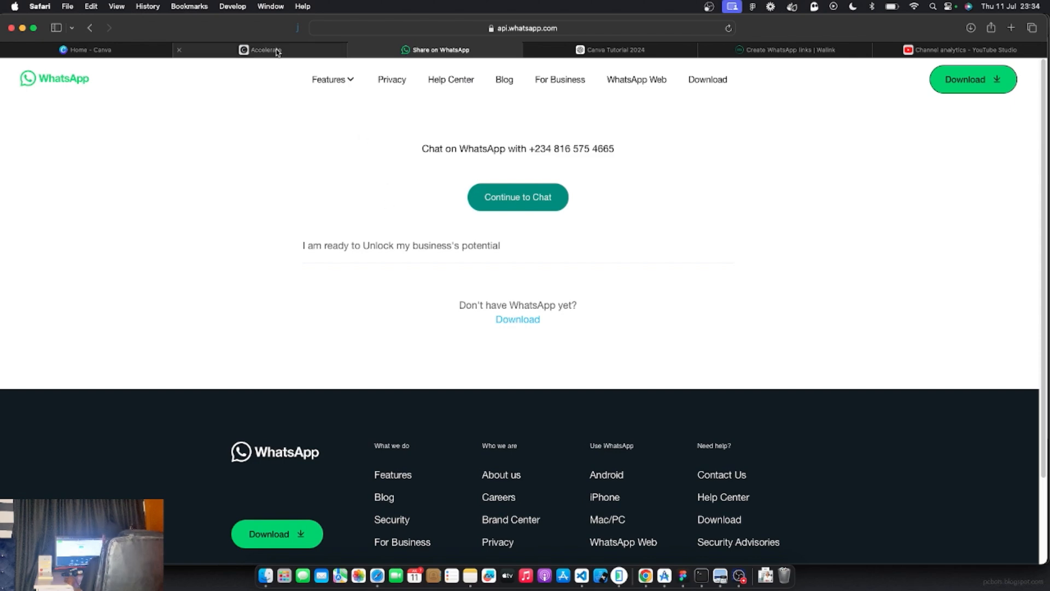
pyautogui.click(277, 50)
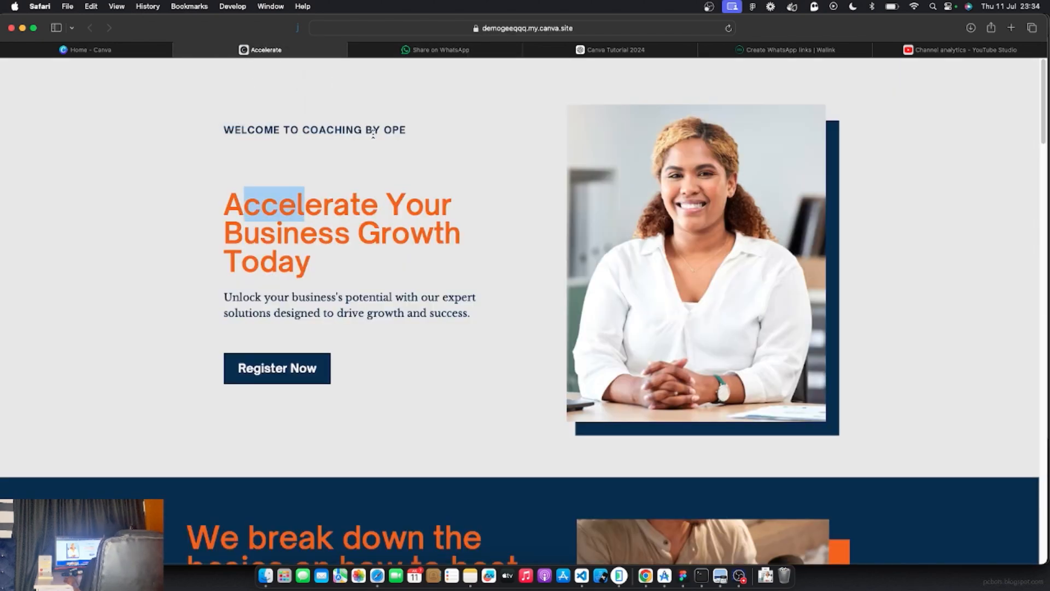
pyautogui.click(419, 212)
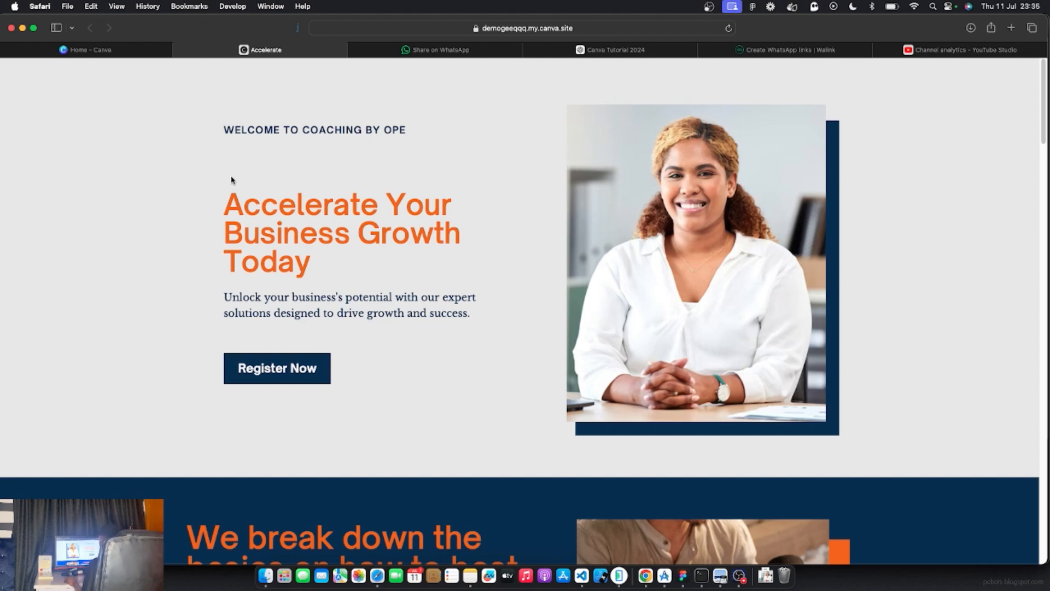
# On the Canva home page, replace the search text with 'website' to list website suggestions
pyautogui.click(103, 49)
pyautogui.scroll(-7, 281, 186)
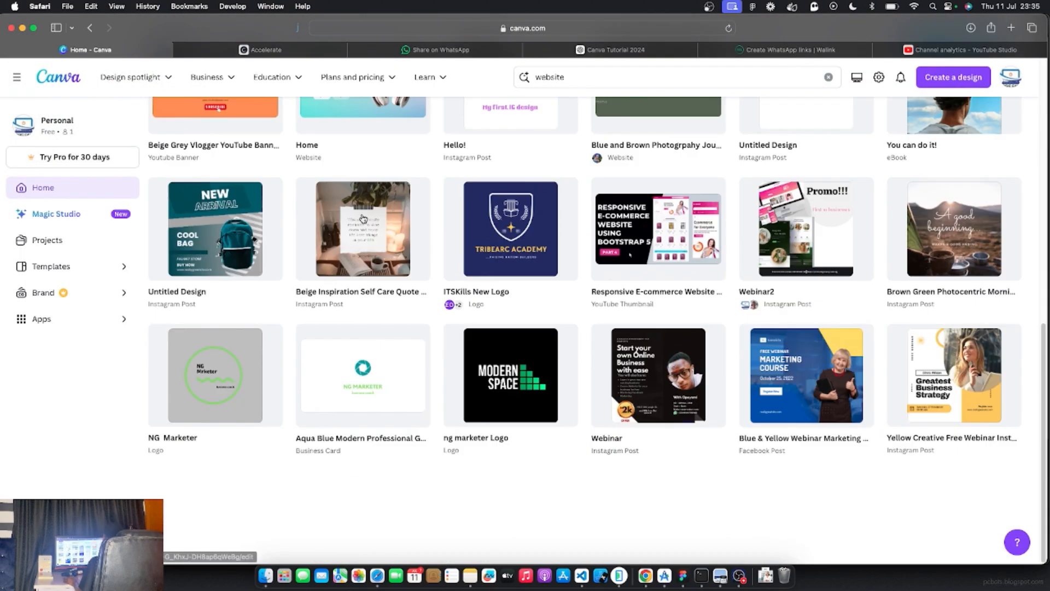
pyautogui.scroll(10, 366, 222)
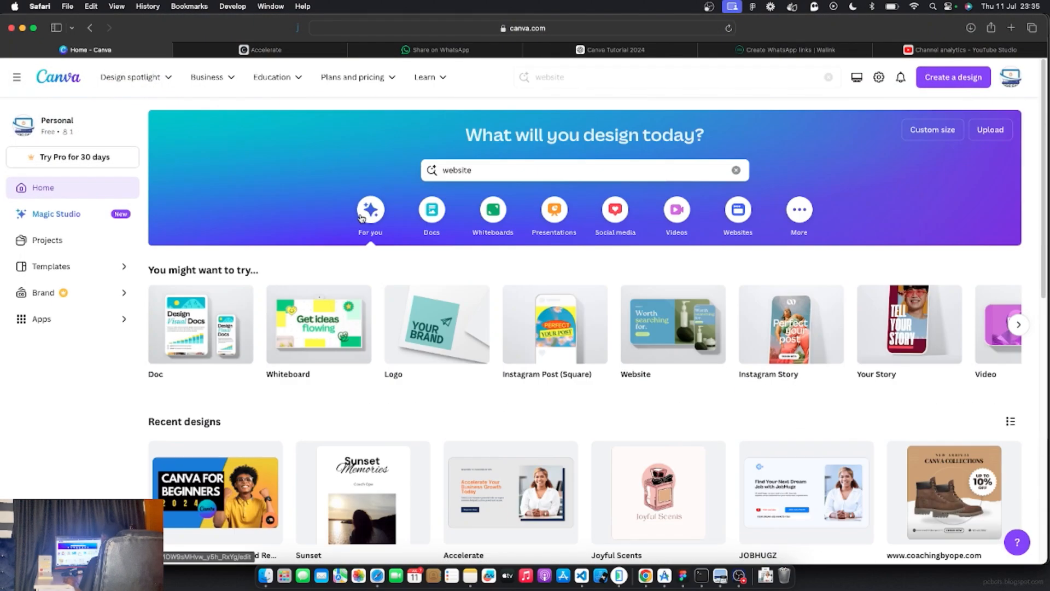
pyautogui.doubleClick(492, 169)
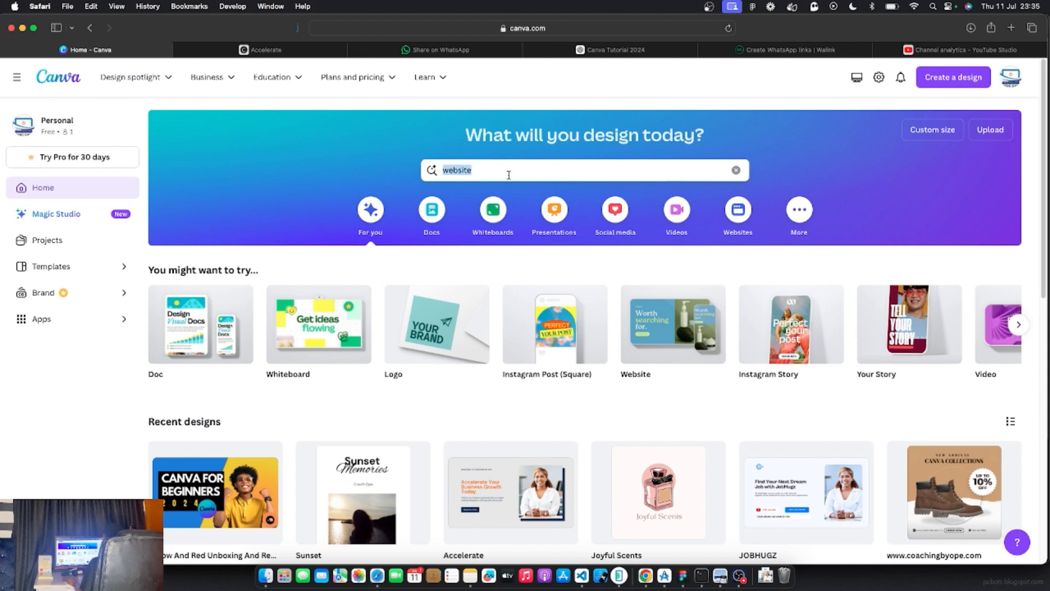
pyautogui.write('website')
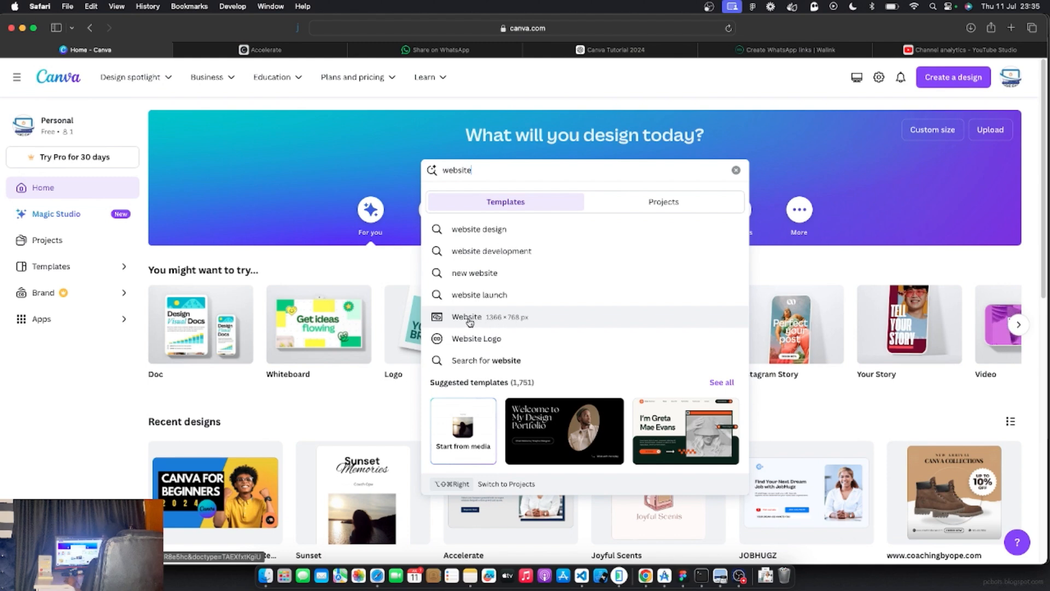
# Open the Website suggestion and scroll through the 1,751 website templates
pyautogui.click(467, 317)
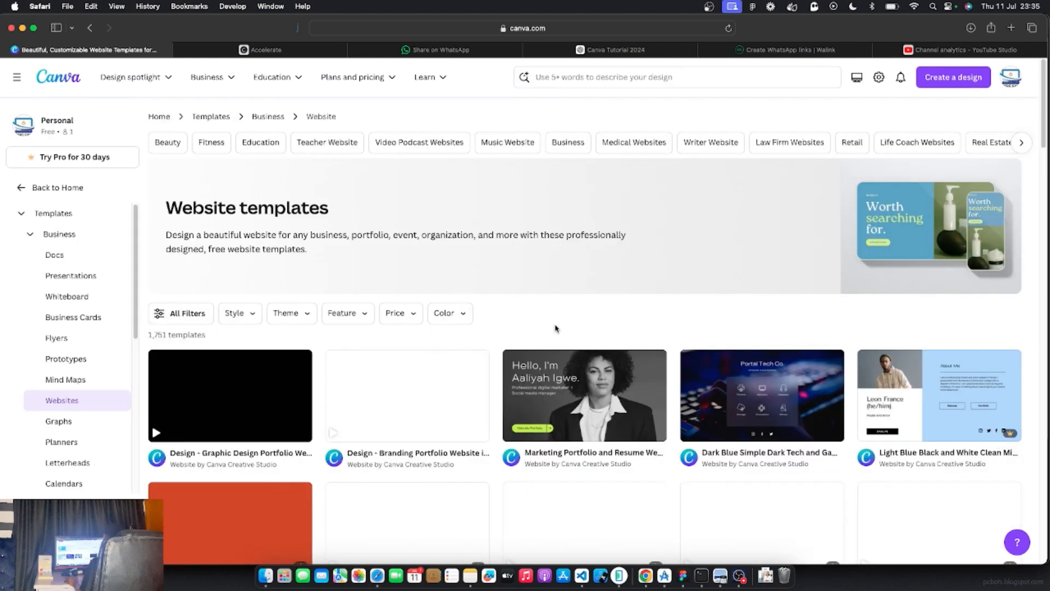
pyautogui.scroll(-1, 552, 375)
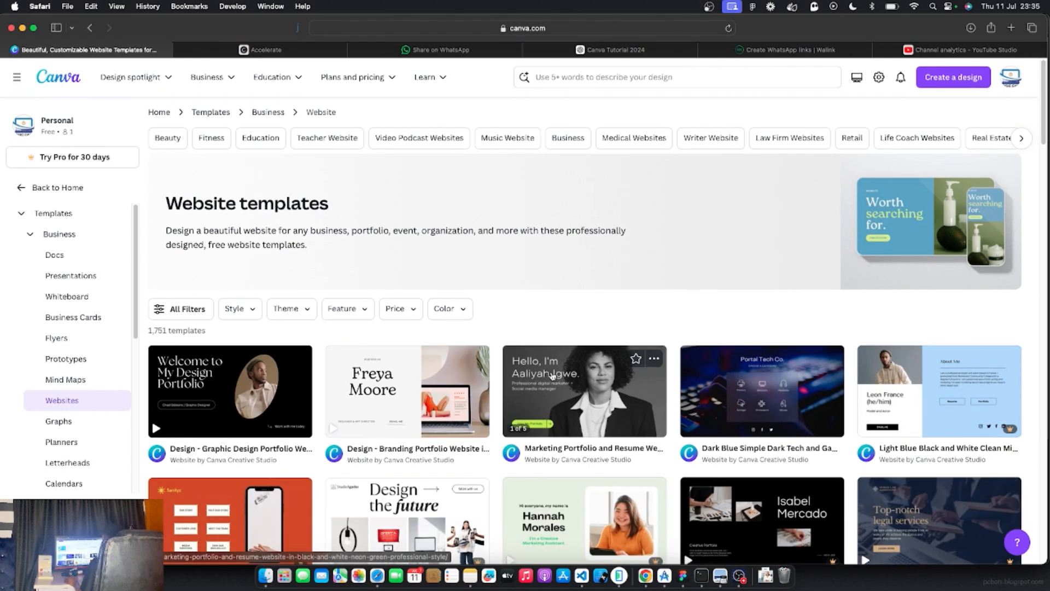
pyautogui.scroll(1, 552, 375)
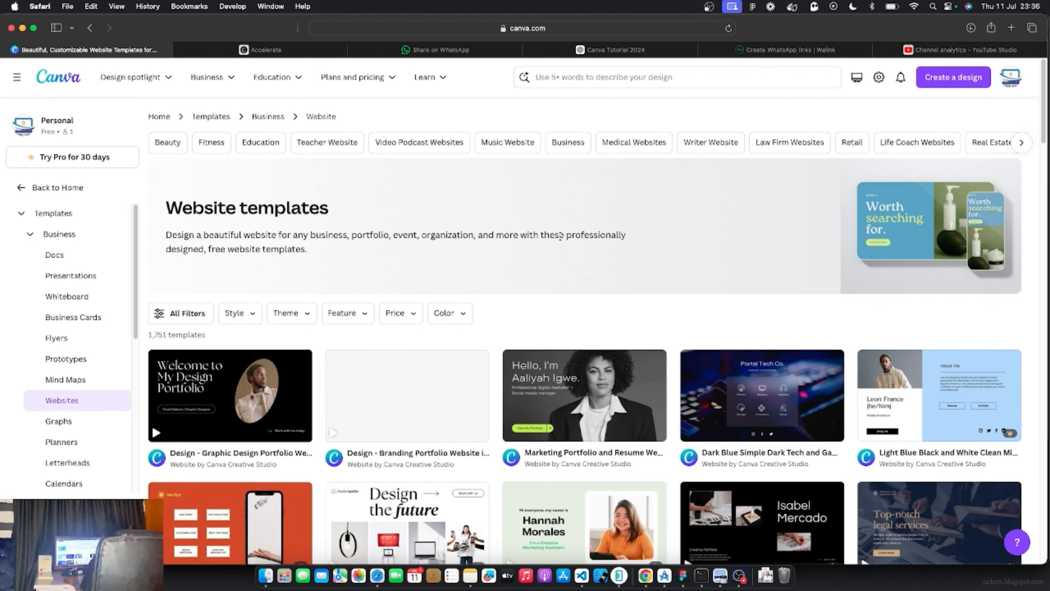
pyautogui.scroll(-2, 485, 339)
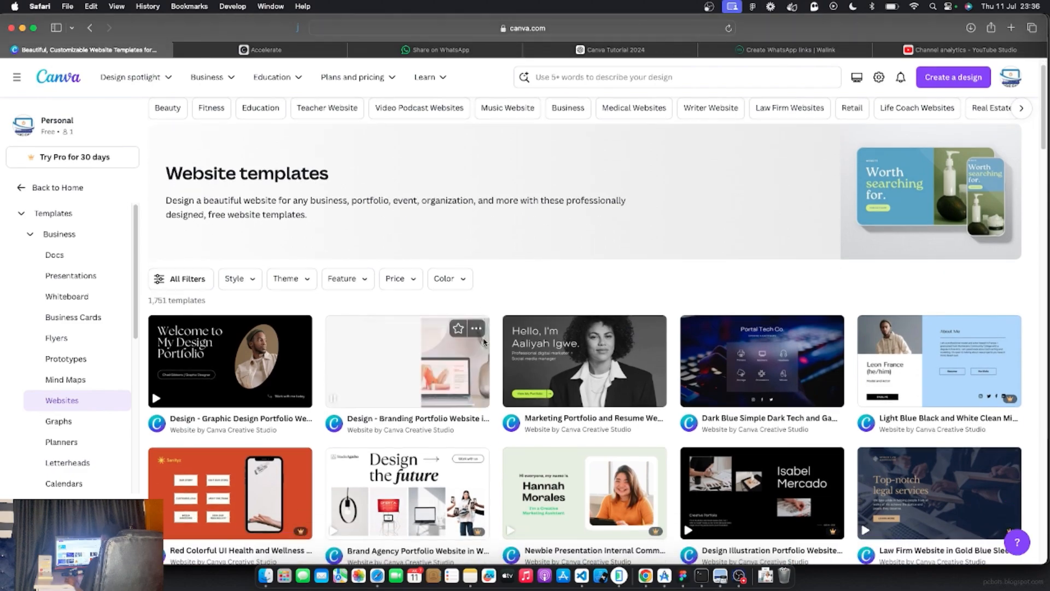
pyautogui.scroll(-10, 483, 341)
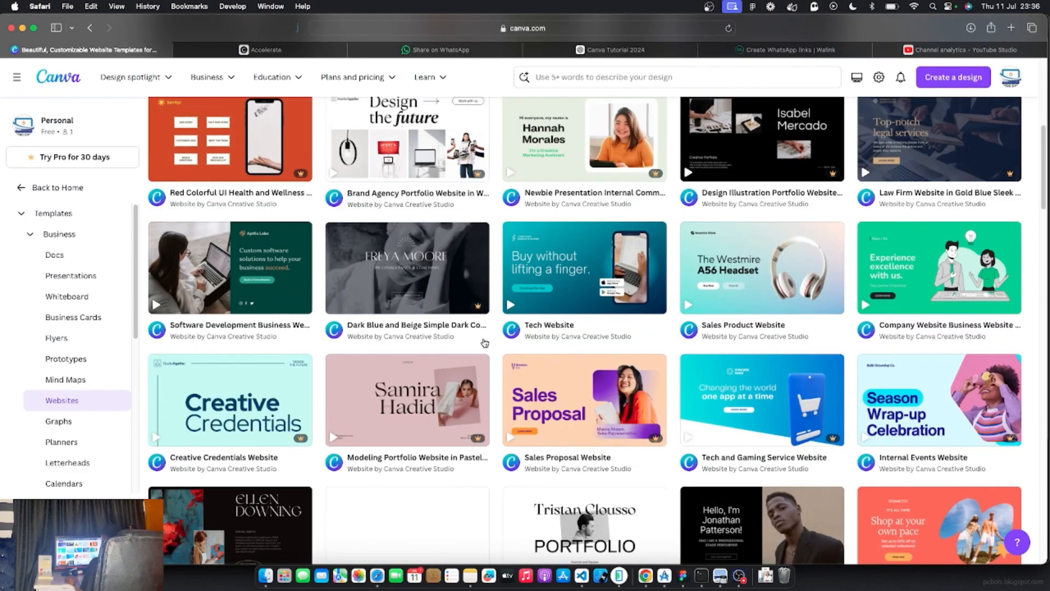
pyautogui.scroll(-3, 485, 342)
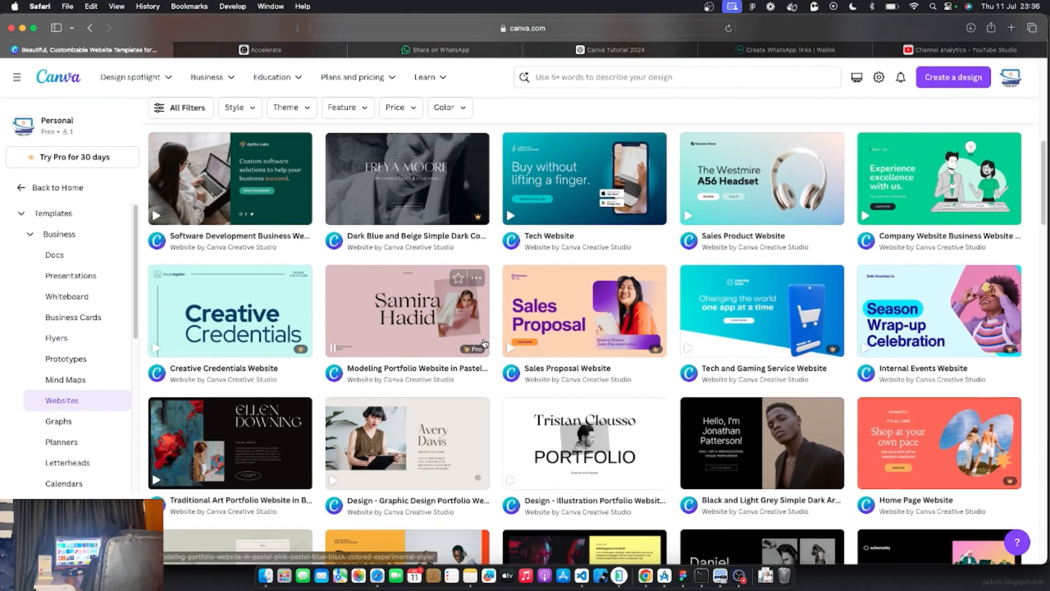
pyautogui.scroll(5, 484, 343)
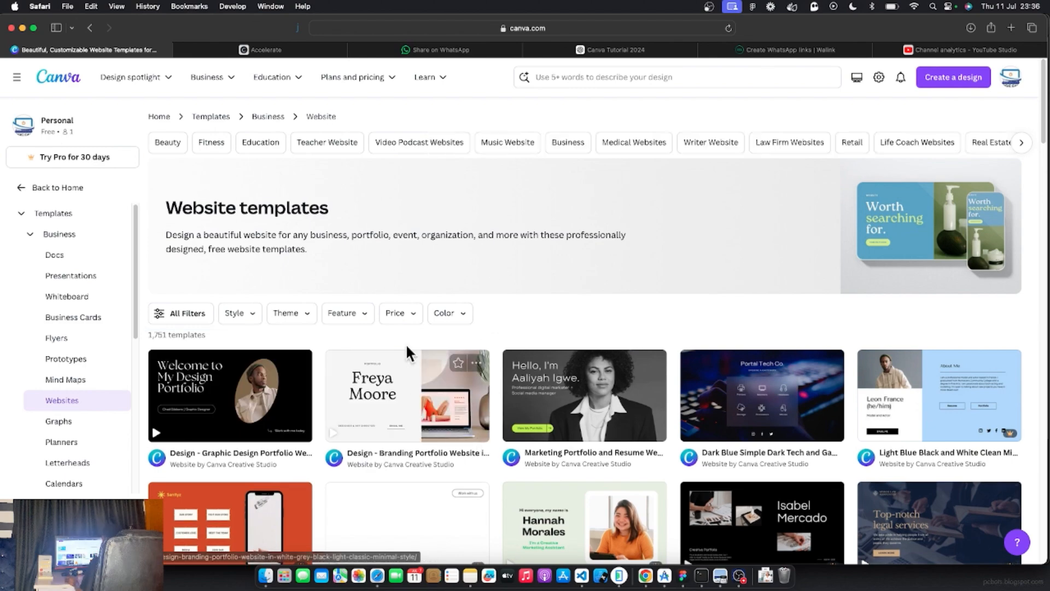
pyautogui.scroll(-1, 612, 322)
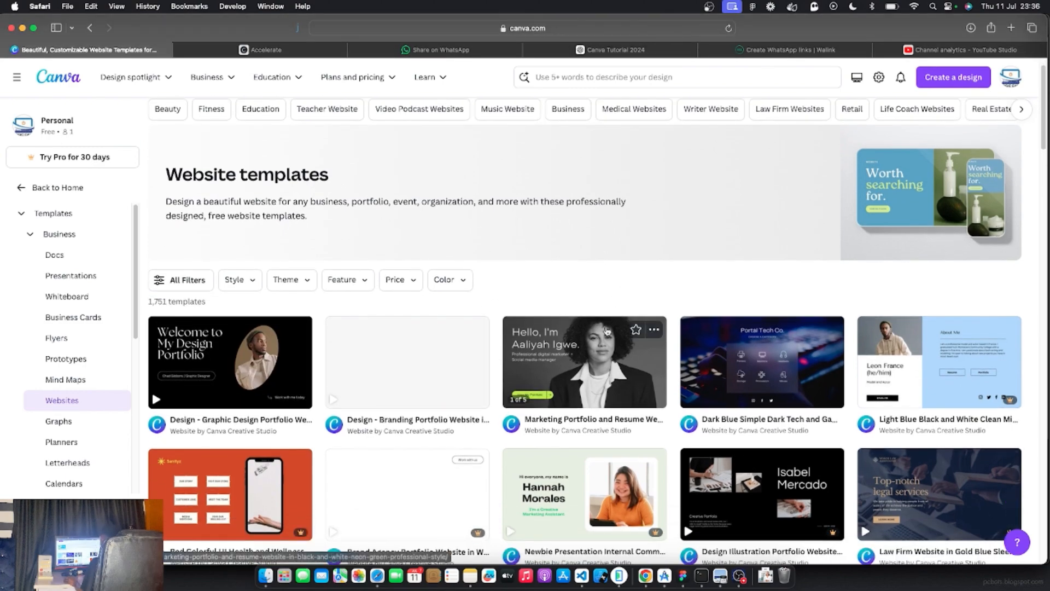
pyautogui.scroll(-2, 606, 333)
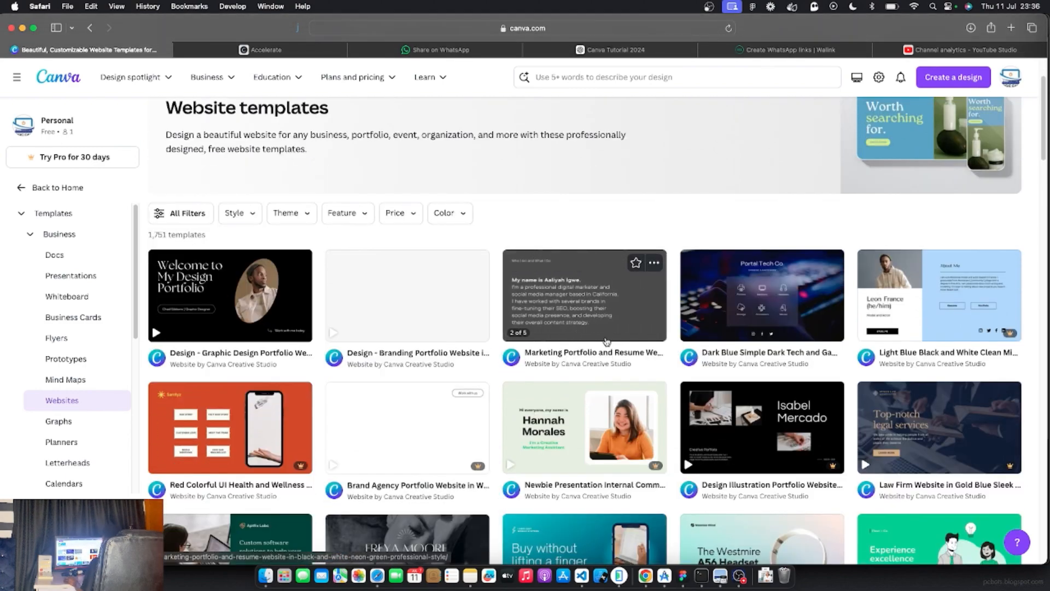
pyautogui.scroll(-7, 606, 342)
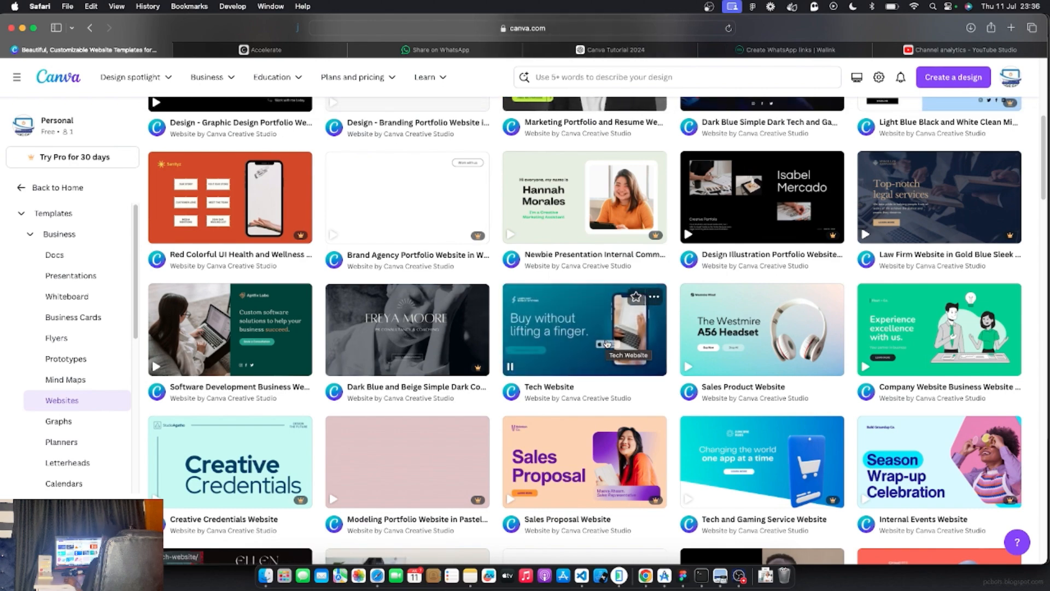
pyautogui.scroll(-1, 607, 344)
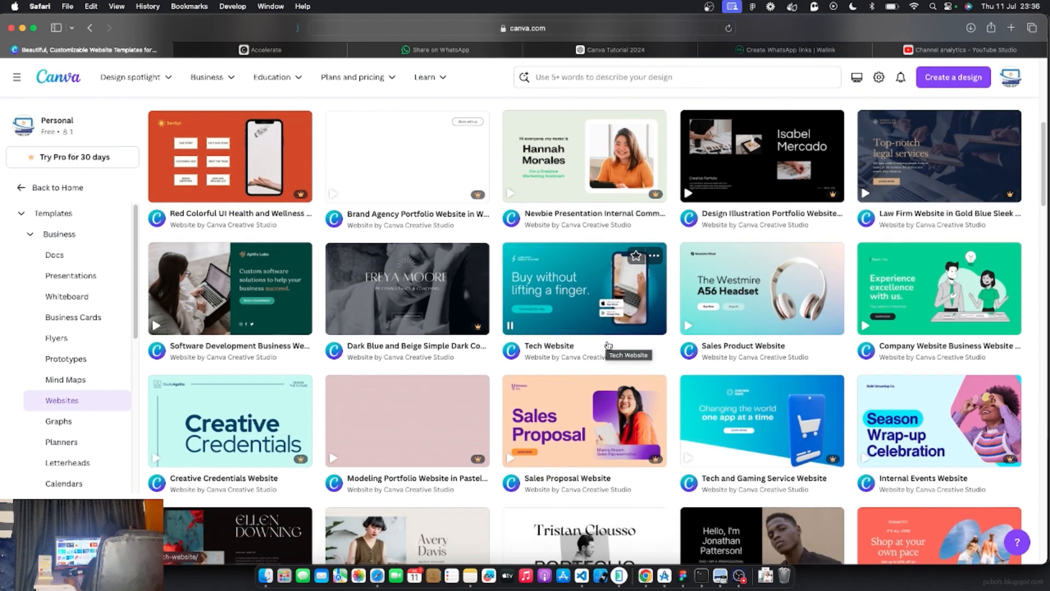
pyautogui.scroll(-8, 607, 345)
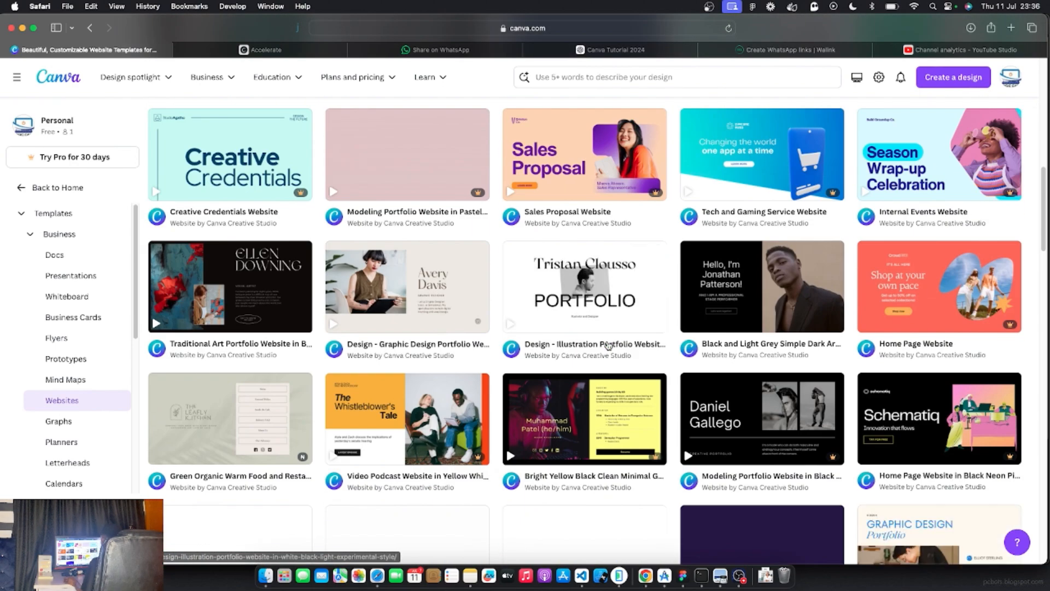
pyautogui.scroll(15, 607, 345)
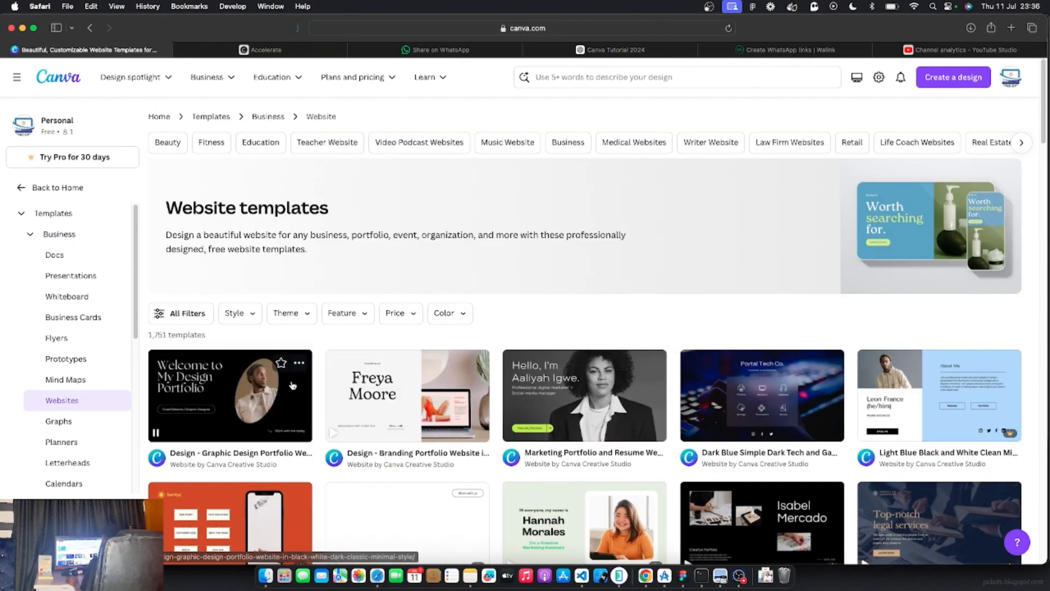
# Preview the Graphic Design Portfolio template and customize it into a new 7-page website design
pyautogui.click(206, 402)
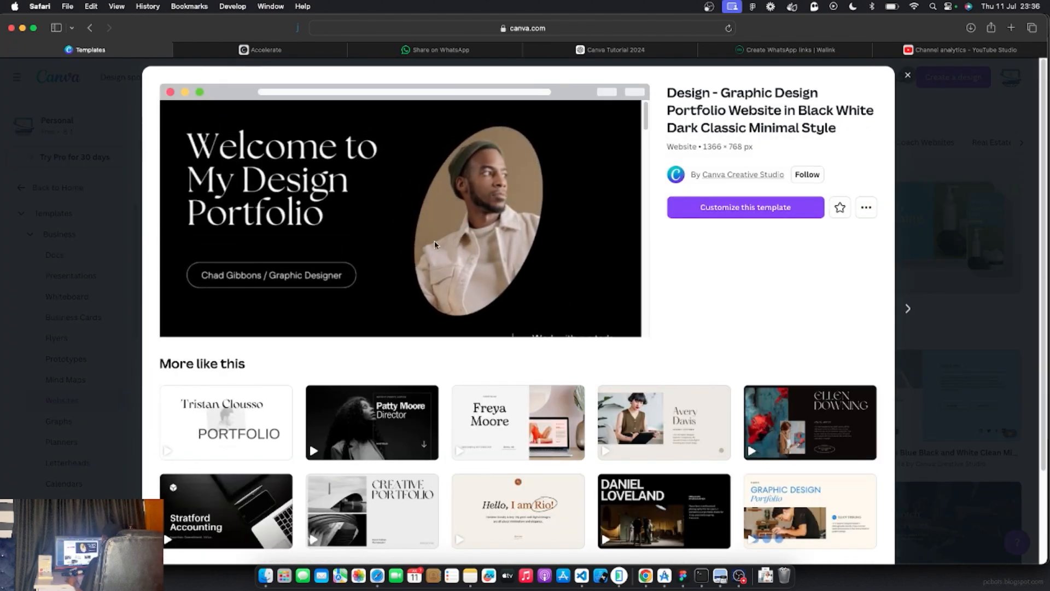
pyautogui.click(738, 206)
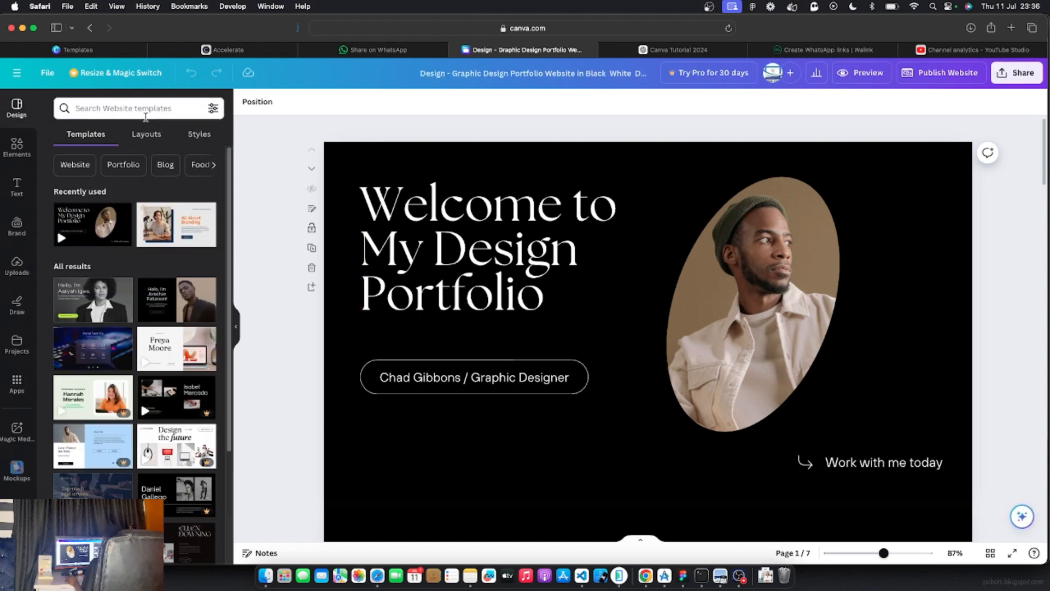
# Search the Design panel's website templates for 'business' and scroll through the results
pyautogui.click(95, 111)
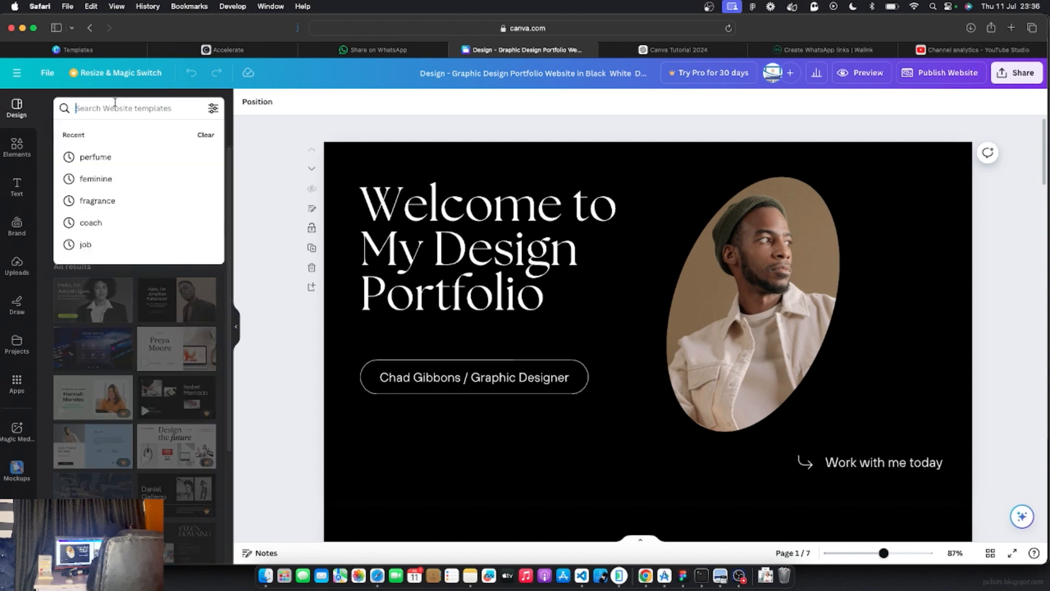
pyautogui.write('business')
pyautogui.press('Return')
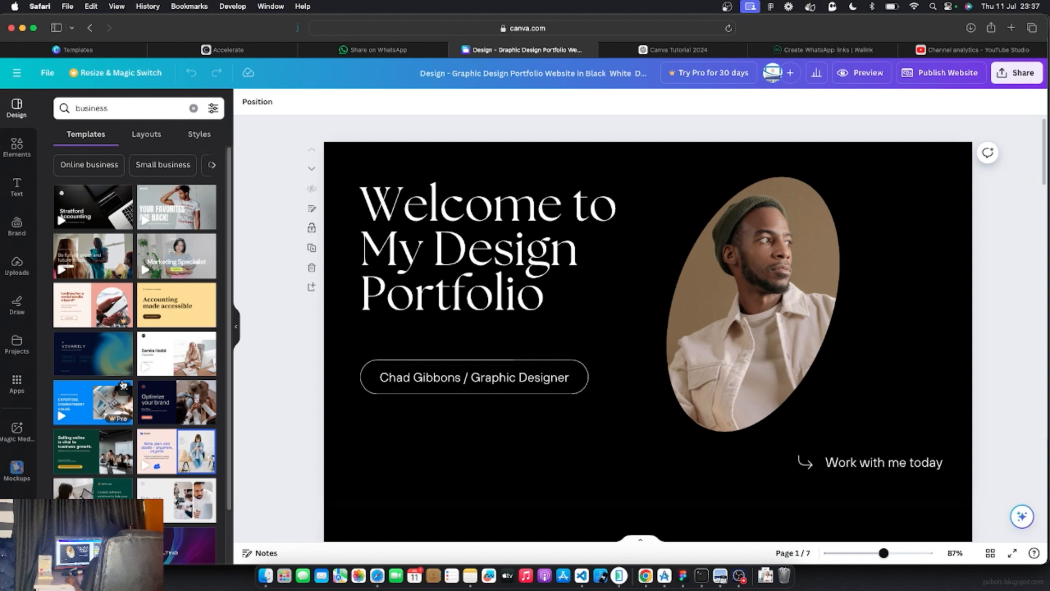
pyautogui.scroll(-5, 123, 383)
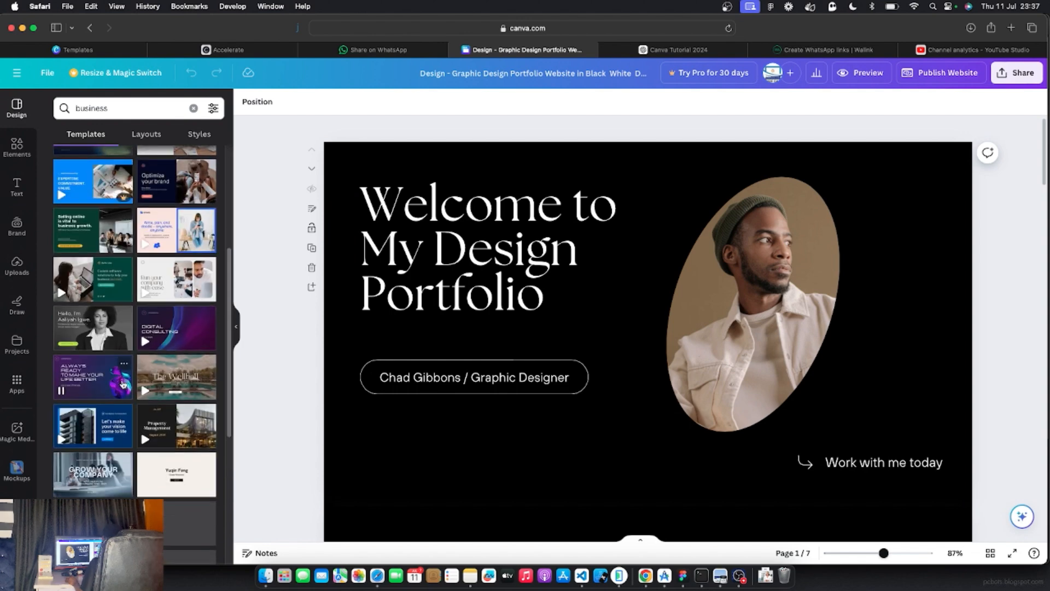
pyautogui.scroll(-2, 123, 382)
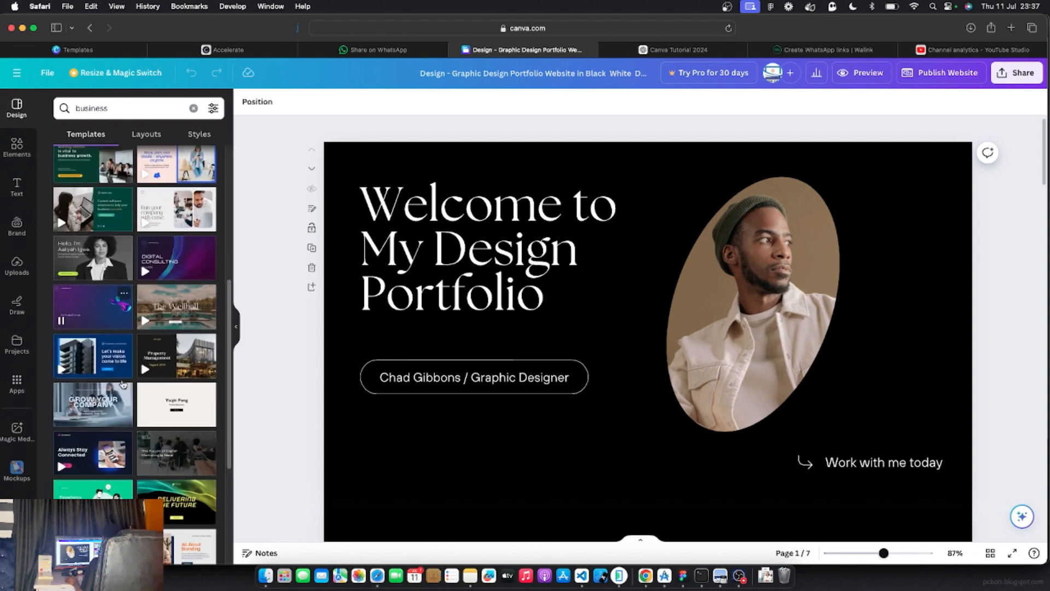
pyautogui.scroll(-4, 123, 384)
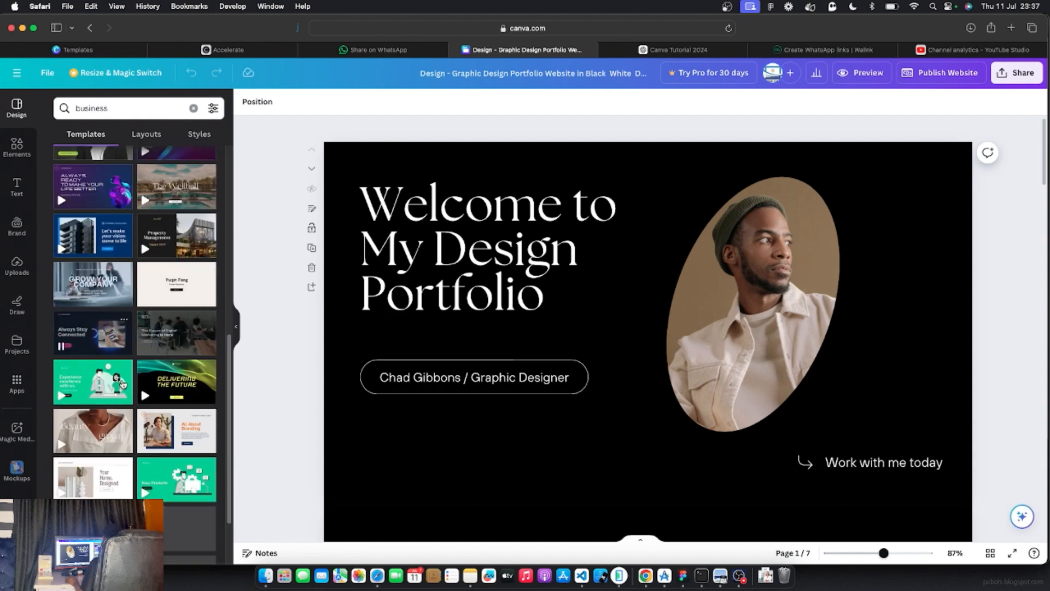
pyautogui.scroll(-2, 123, 385)
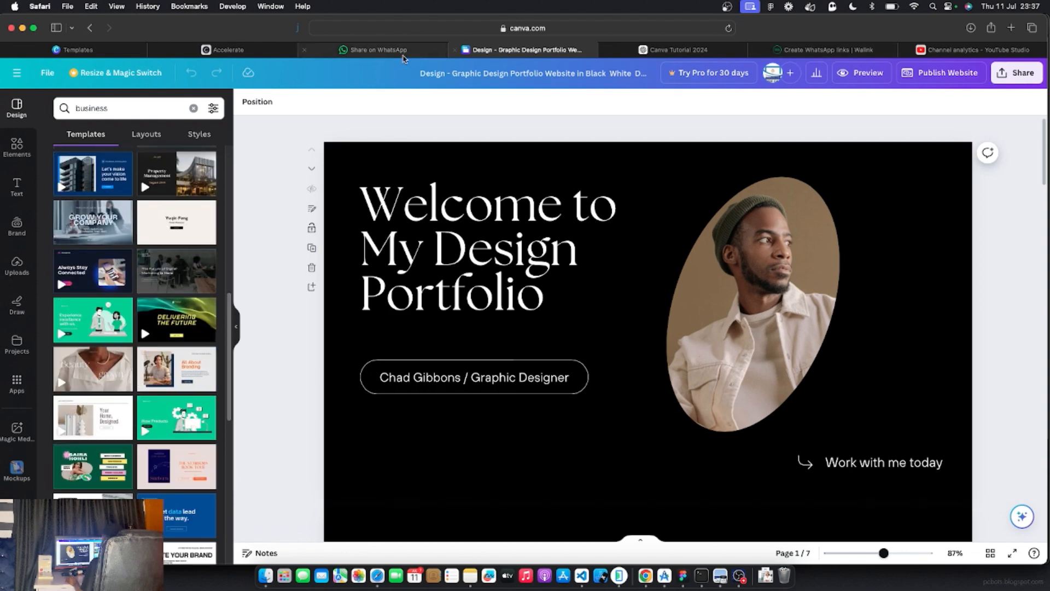
# Glance at the published coaching site tab, then go back to the Canva portfolio design
pyautogui.click(240, 50)
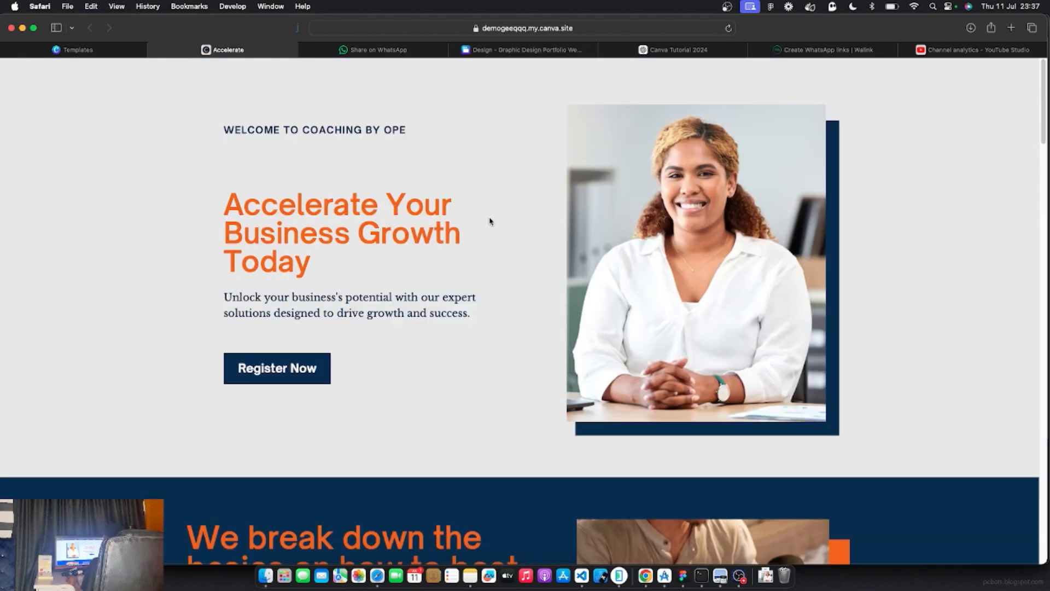
pyautogui.click(533, 49)
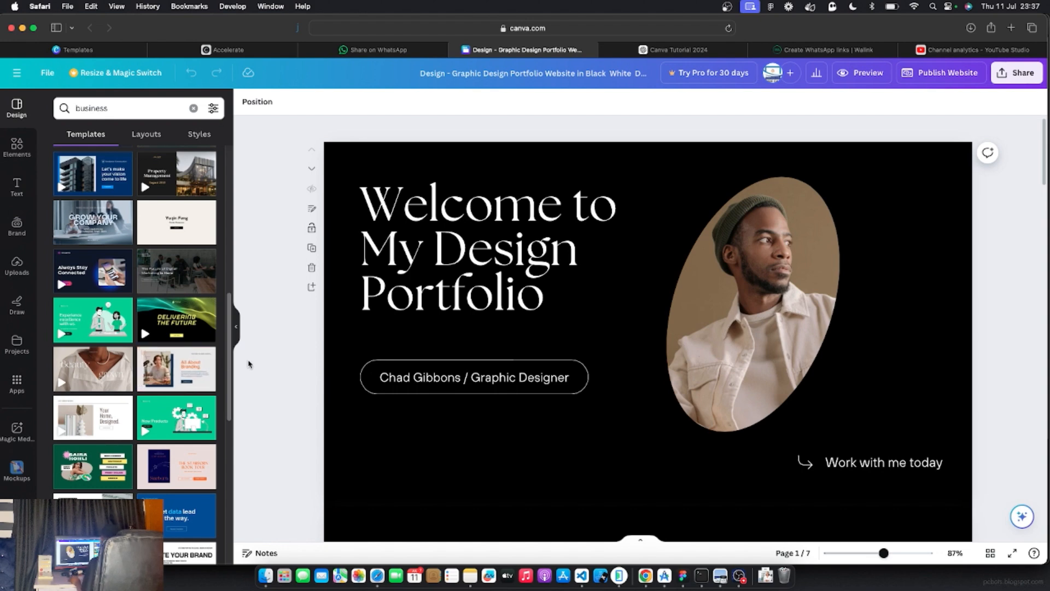
# Apply all 7 pages of the Grey Navy Orange Podcast template to the design
pyautogui.click(976, 49)
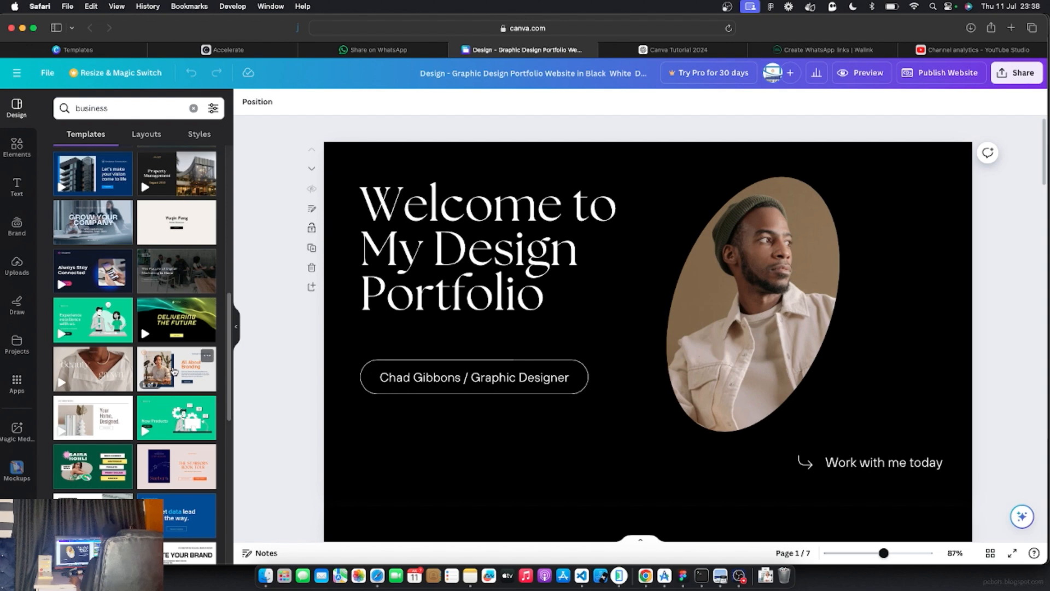
pyautogui.click(174, 371)
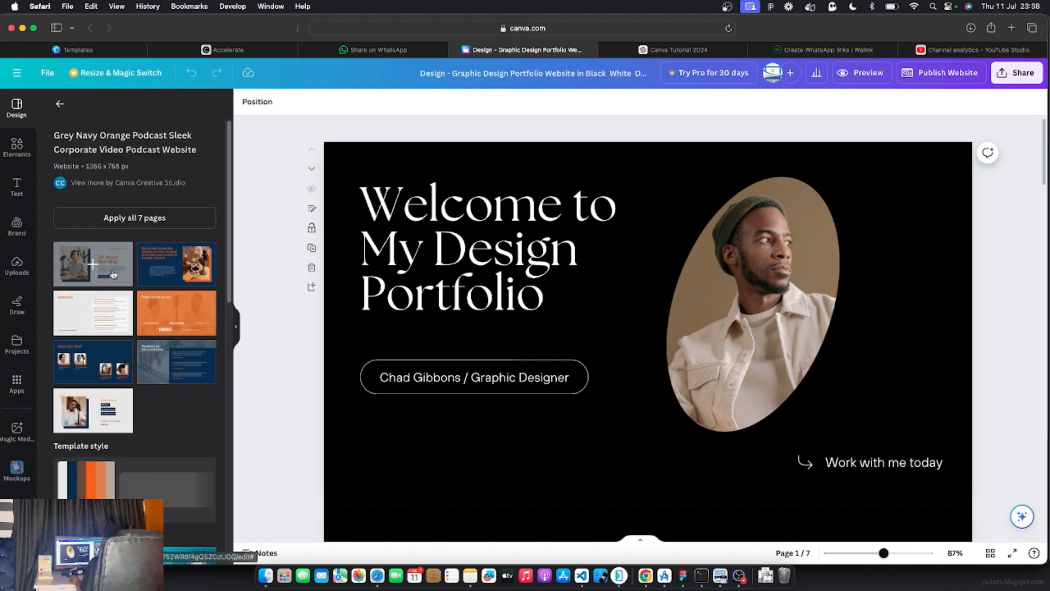
pyautogui.click(125, 218)
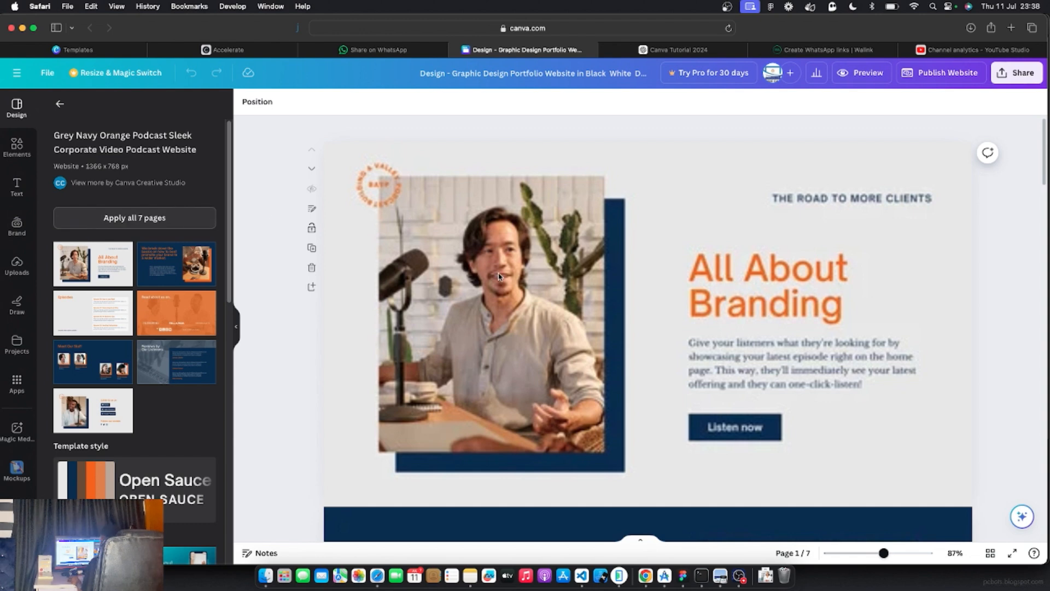
pyautogui.scroll(-5, 498, 275)
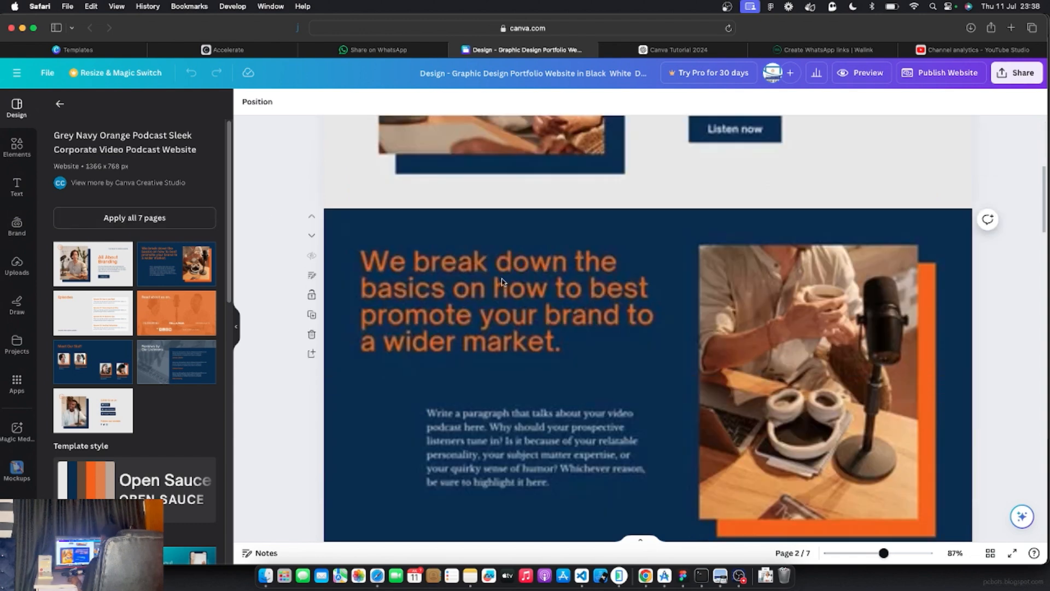
pyautogui.scroll(5, 498, 275)
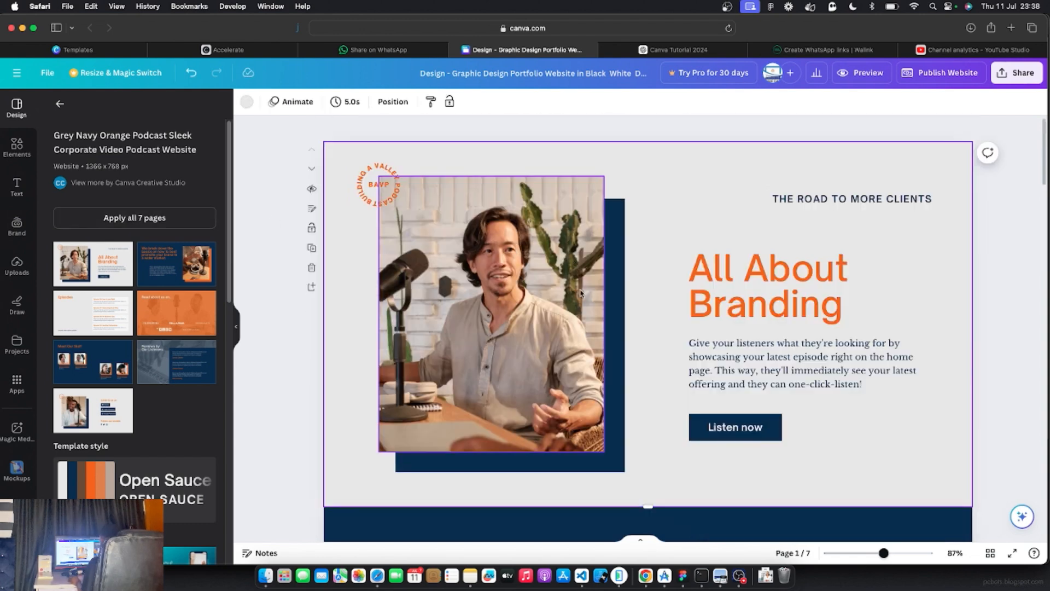
pyautogui.scroll(-5, 580, 292)
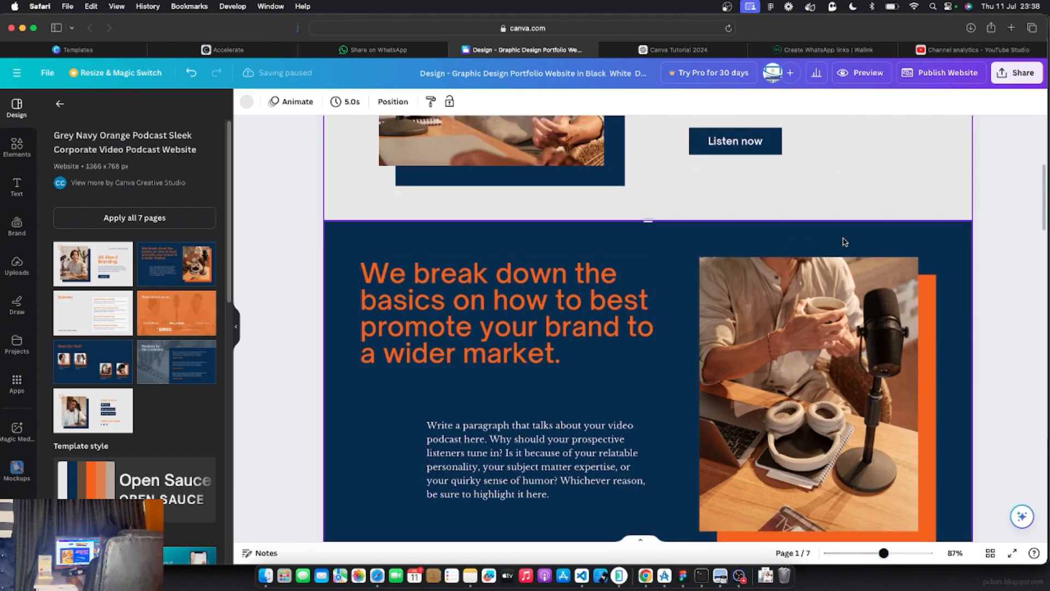
# Review the new pages, selecting We break down the basics, then All About Branding
pyautogui.click(842, 241)
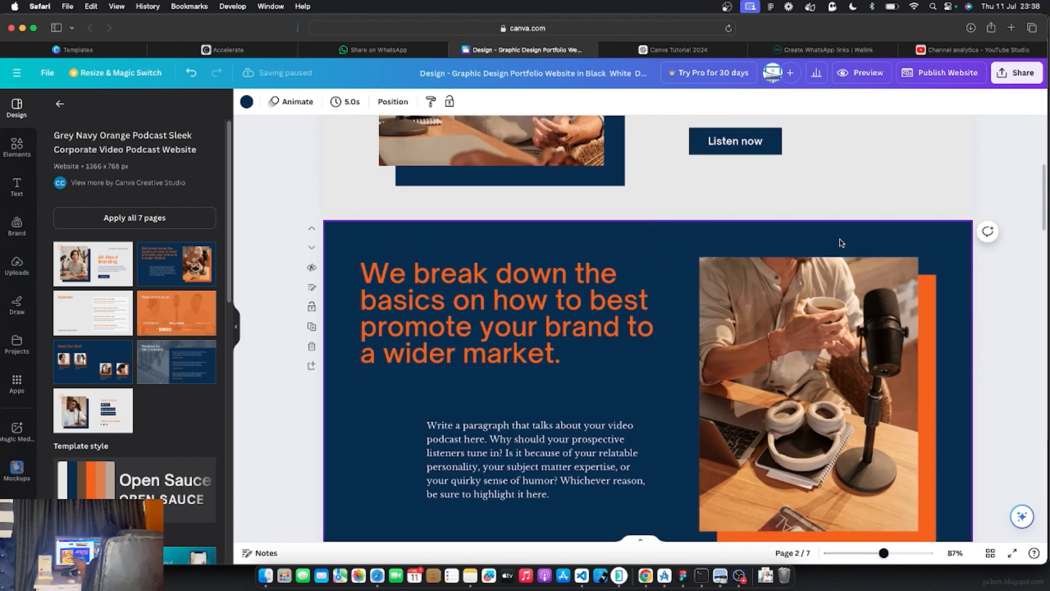
pyautogui.scroll(-4, 840, 224)
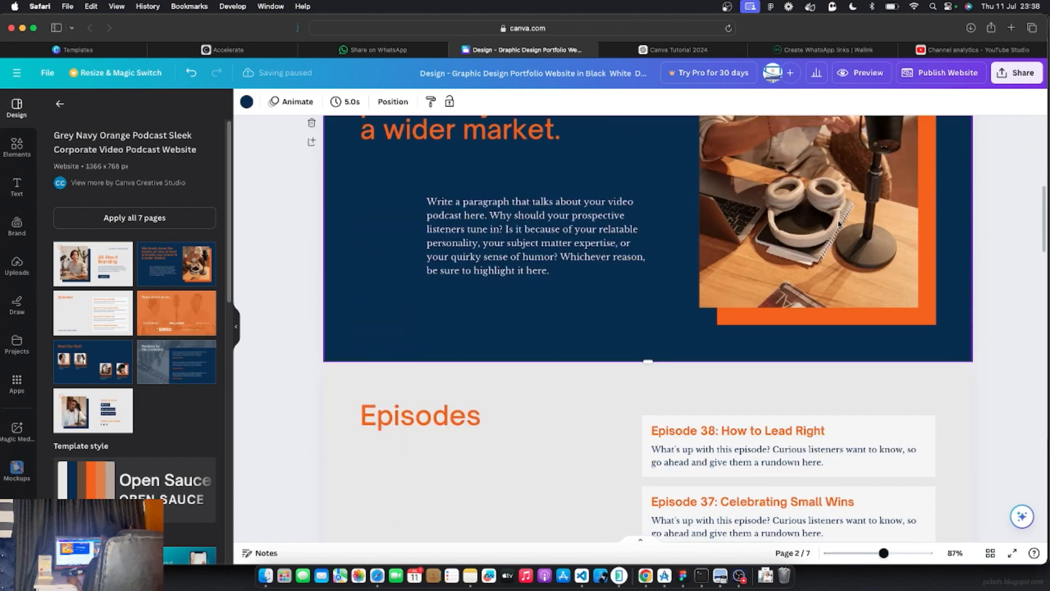
pyautogui.scroll(10, 712, 222)
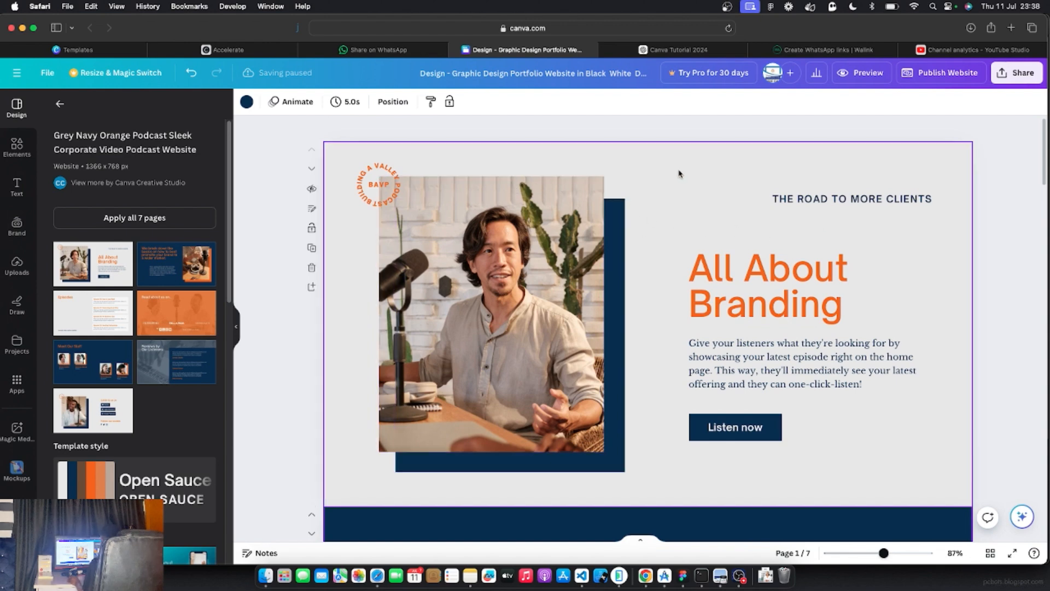
pyautogui.click(681, 215)
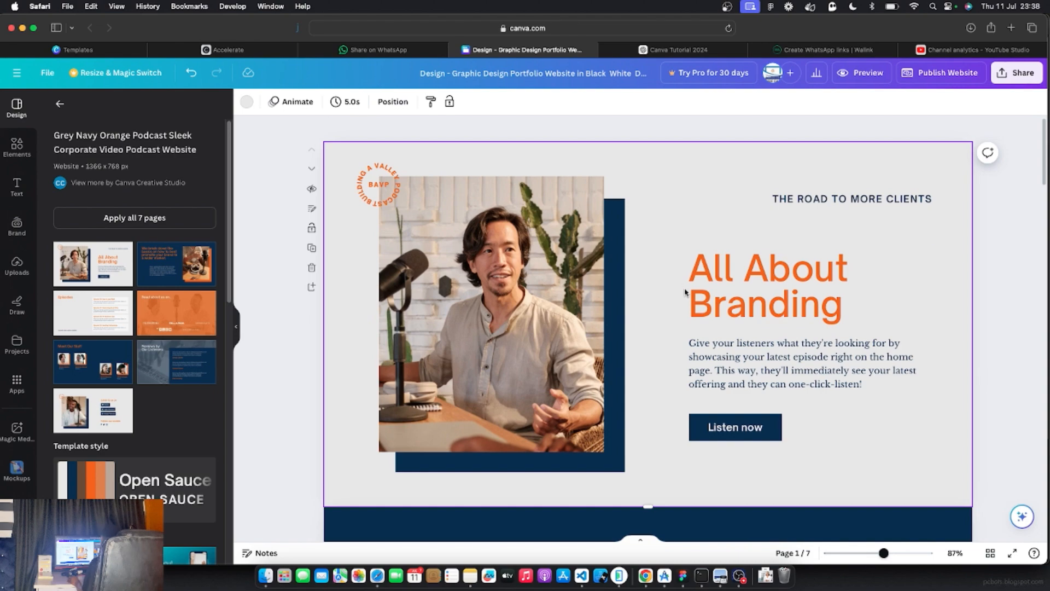
# Delete the We break down, Episodes and Reviews pages and the other unwanted pages
pyautogui.scroll(-5, 685, 298)
pyautogui.scroll(-6, 685, 299)
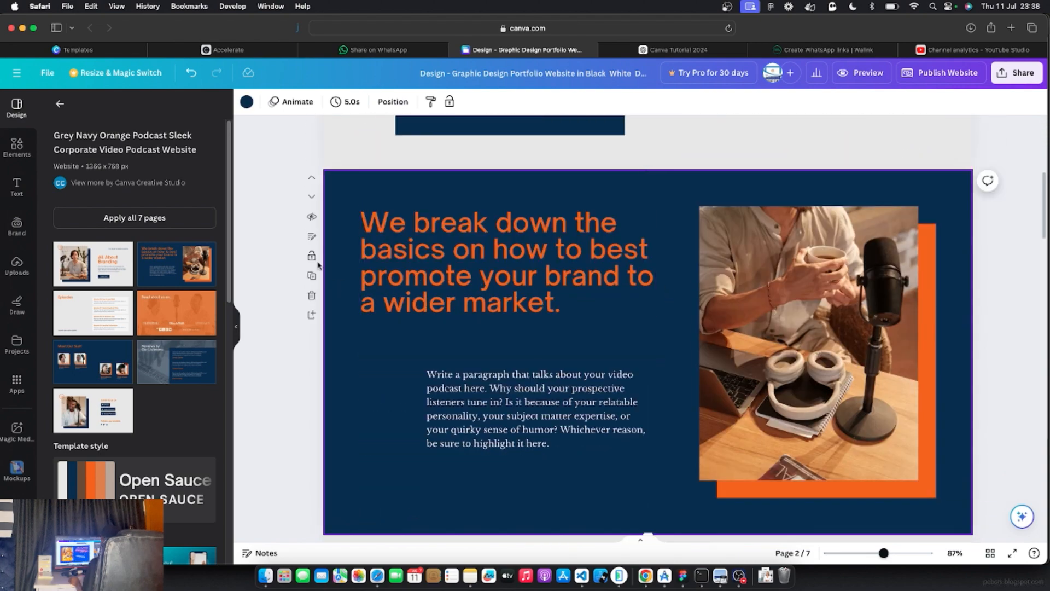
pyautogui.click(311, 295)
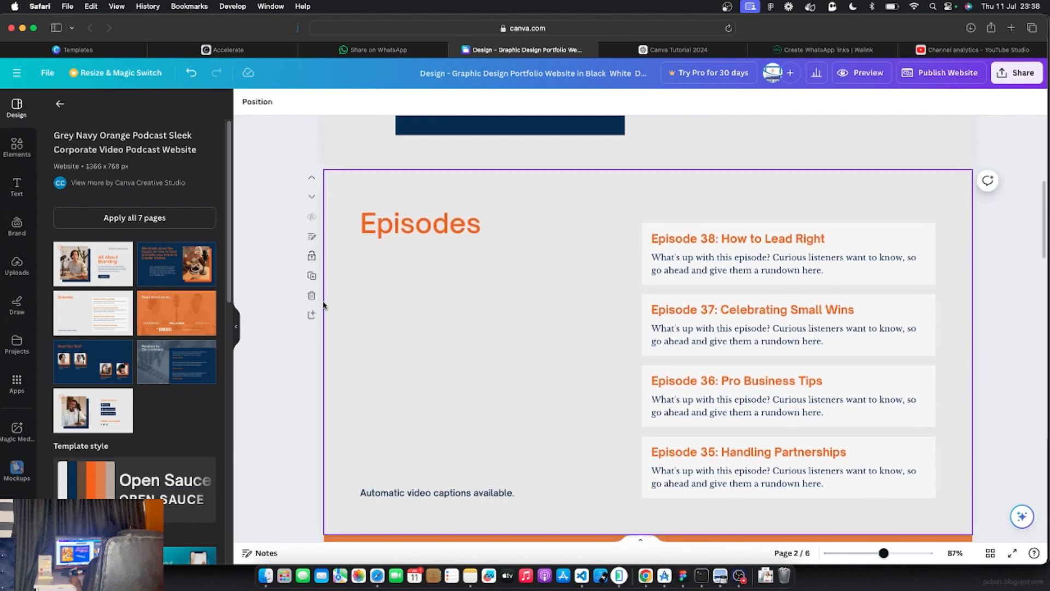
pyautogui.click(311, 295)
pyautogui.click(312, 295)
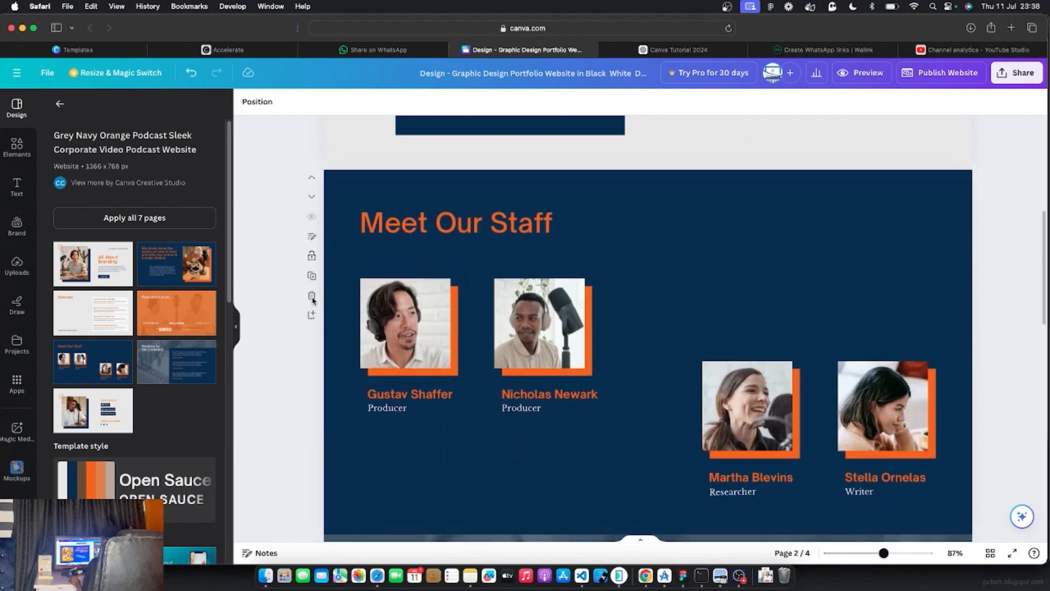
pyautogui.scroll(-1, 608, 271)
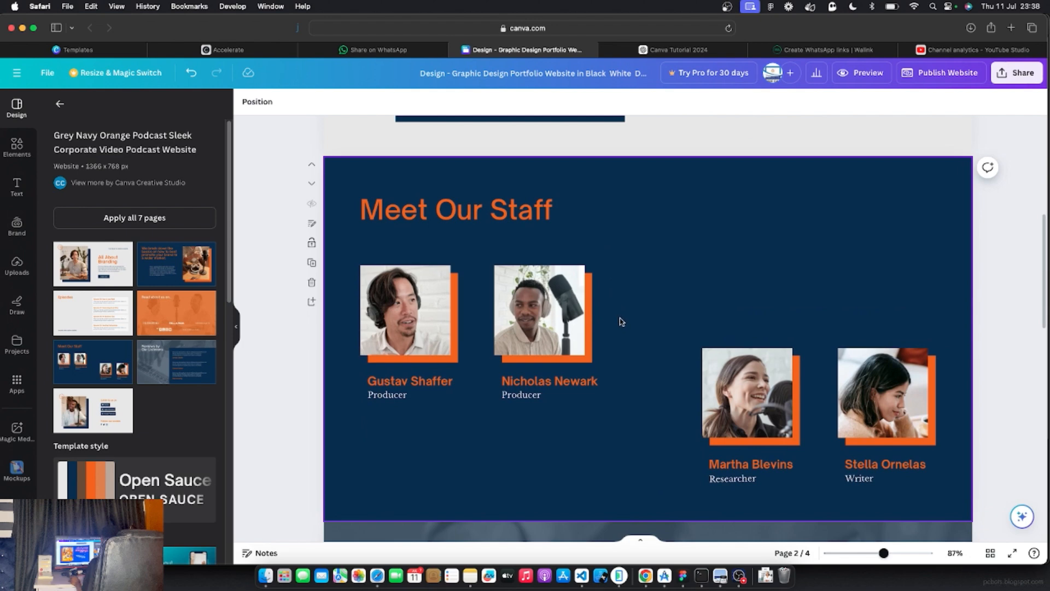
pyautogui.scroll(-10, 621, 322)
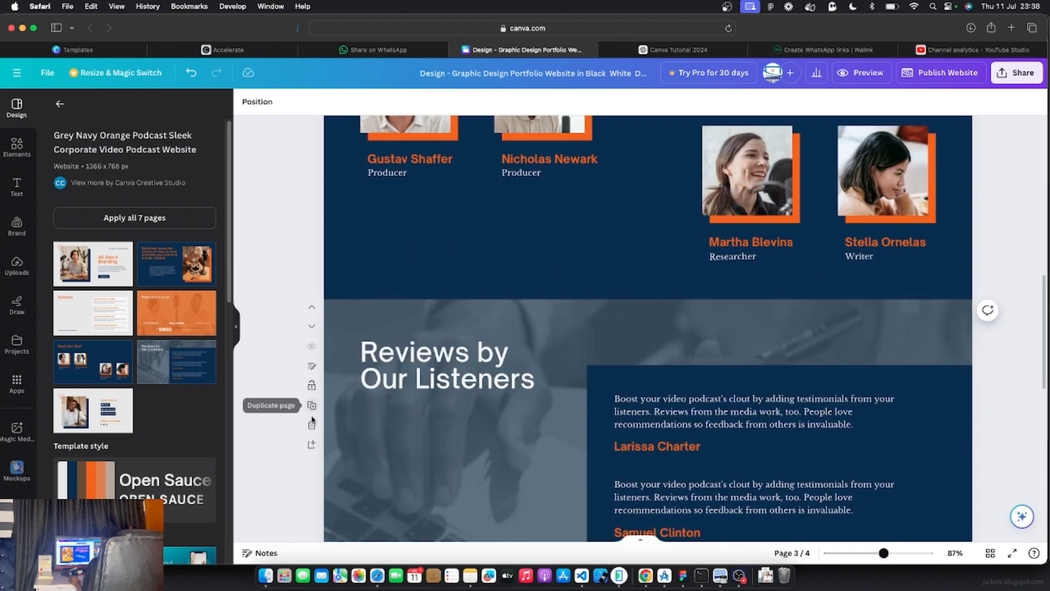
pyautogui.click(311, 425)
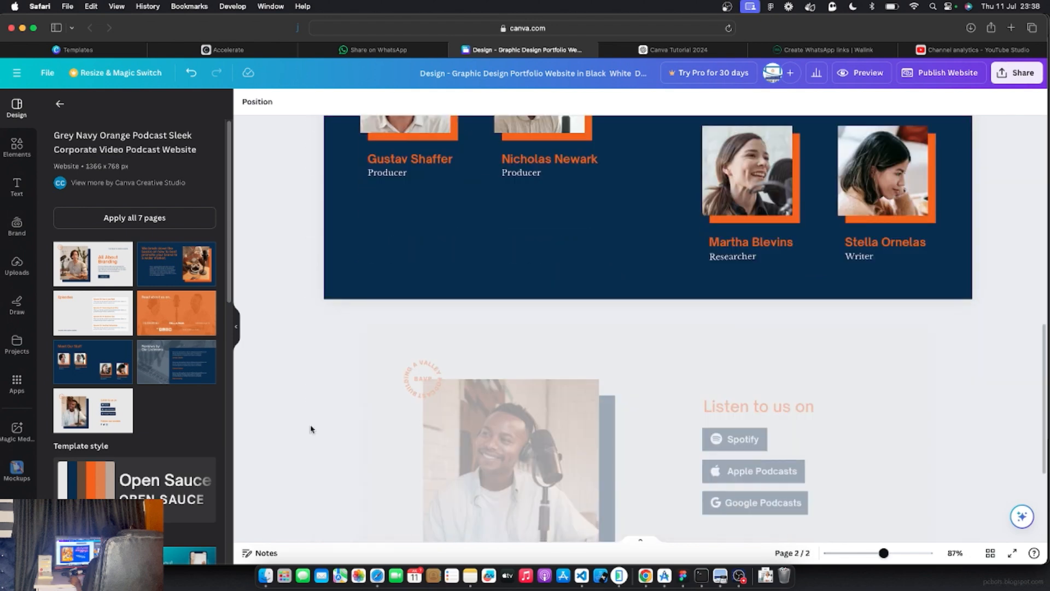
pyautogui.scroll(10, 457, 399)
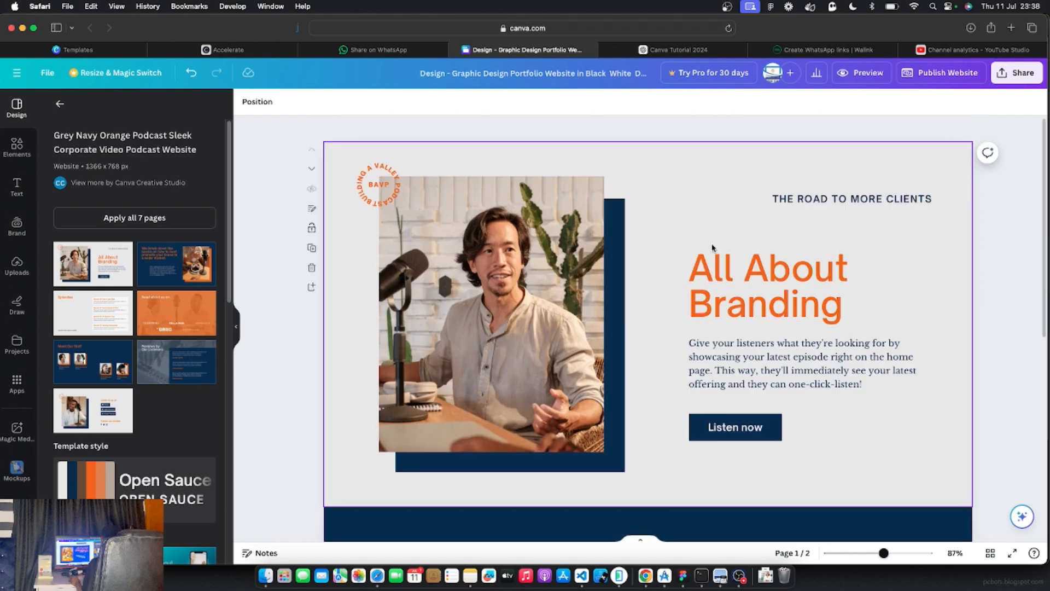
# Select and delete the circular BAVP curved-text badge over the photo's top-left corner
pyautogui.click(366, 187)
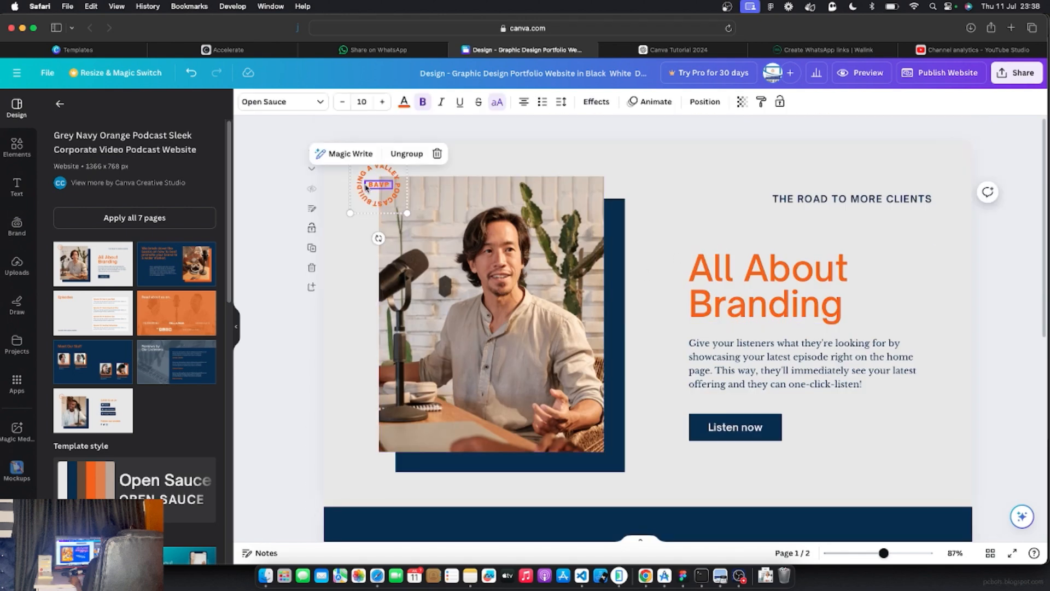
pyautogui.click(398, 184)
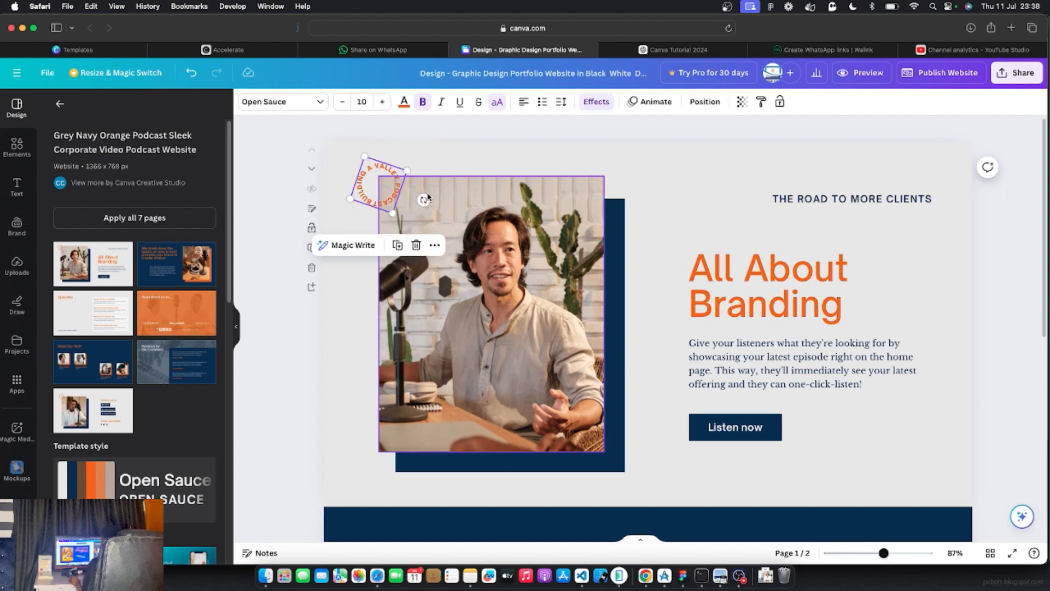
pyautogui.click(370, 161)
pyautogui.press('BackSpace')
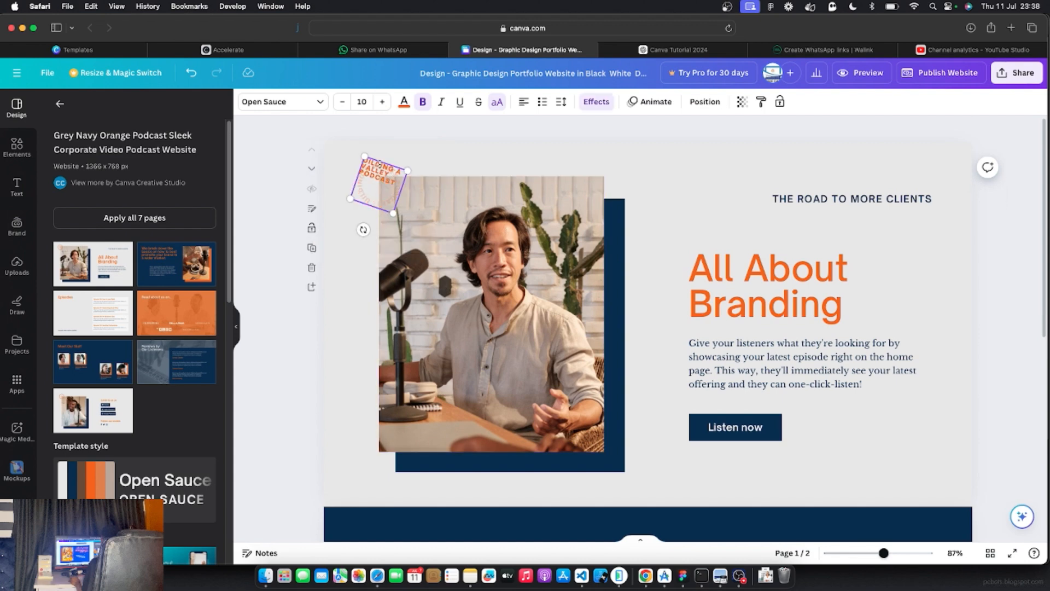
pyautogui.press('Escape')
pyautogui.click(385, 167)
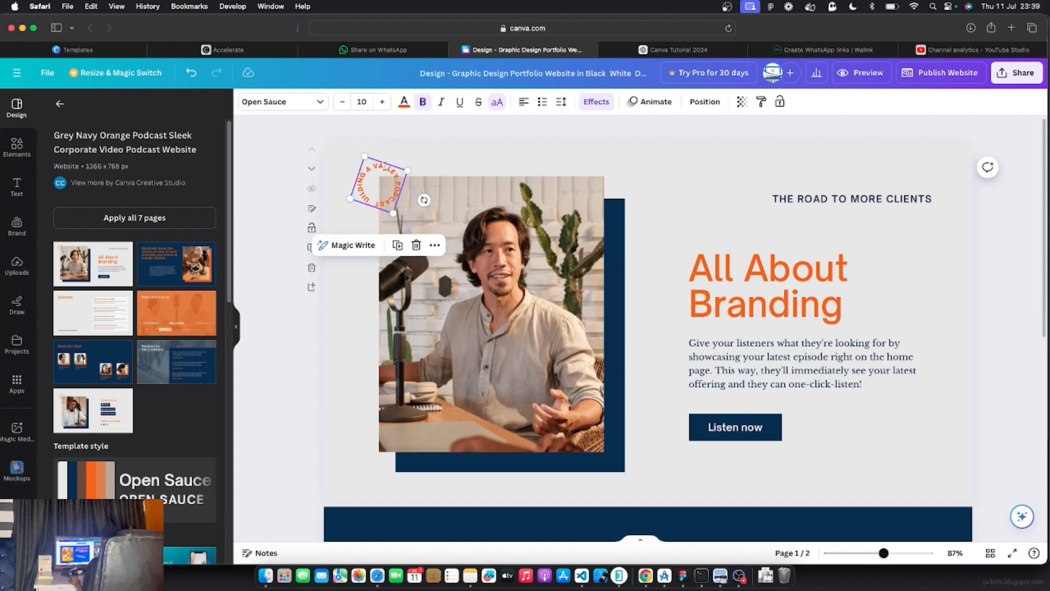
pyautogui.press('BackSpace')
pyautogui.click(520, 278)
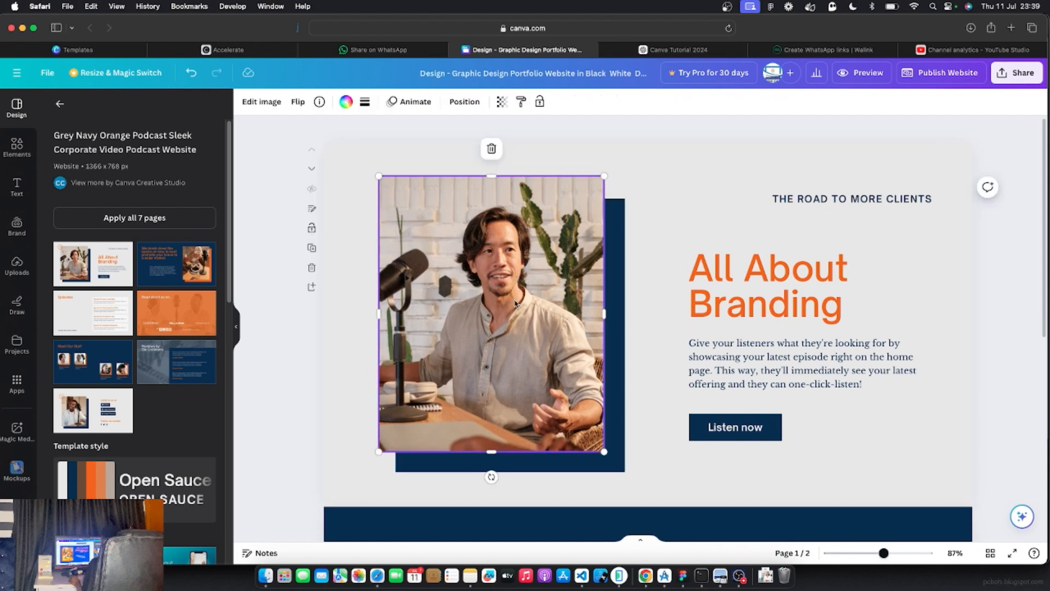
# Upload the blackwoman image from the Downloads folder into Canva's Uploads
pyautogui.click(12, 273)
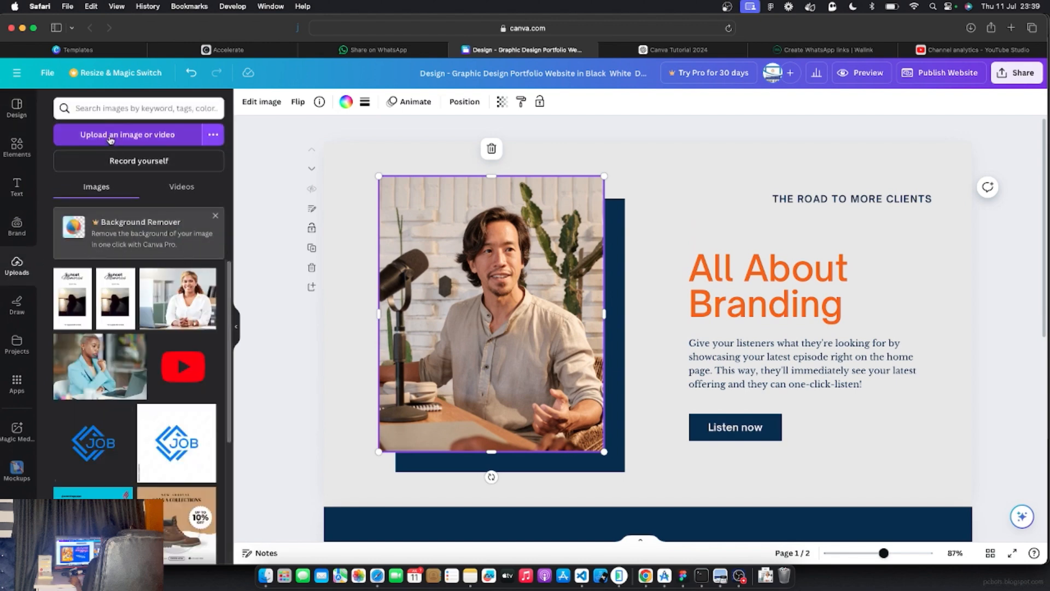
pyautogui.click(111, 139)
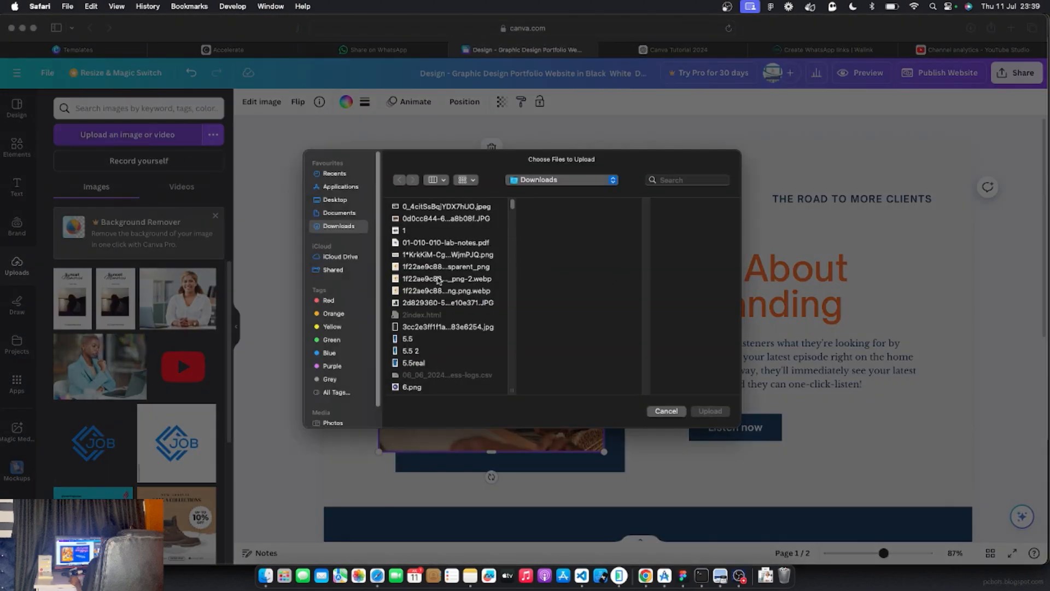
pyautogui.click(437, 280)
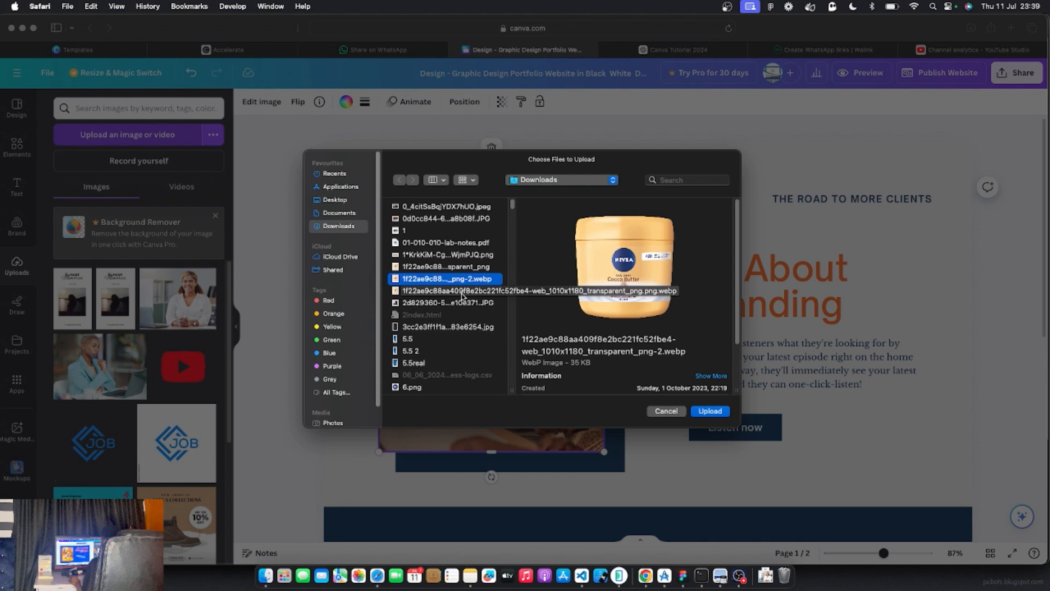
pyautogui.write('bl')
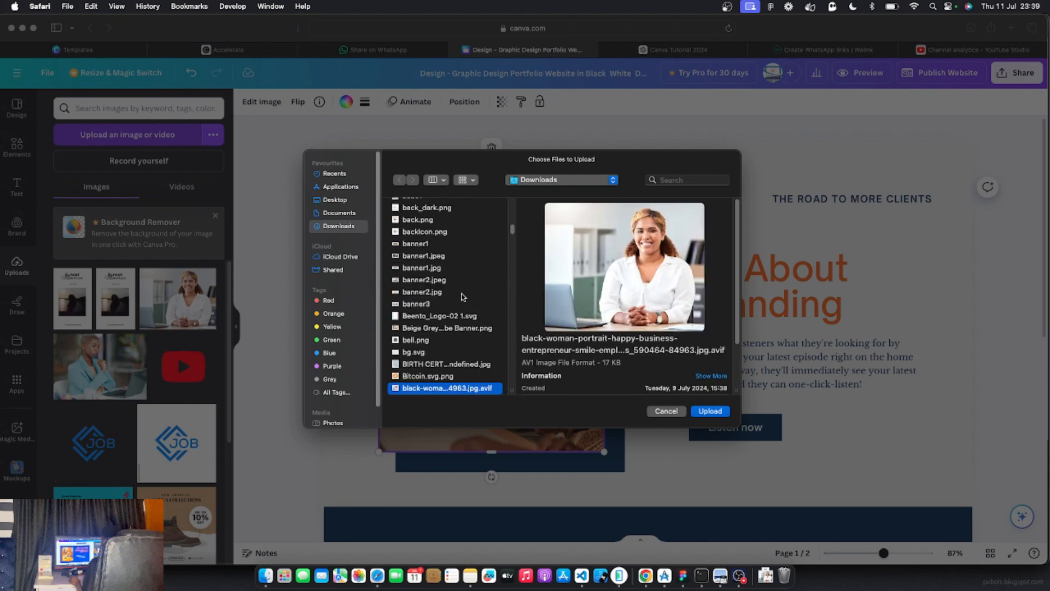
pyautogui.scroll(-3, 461, 315)
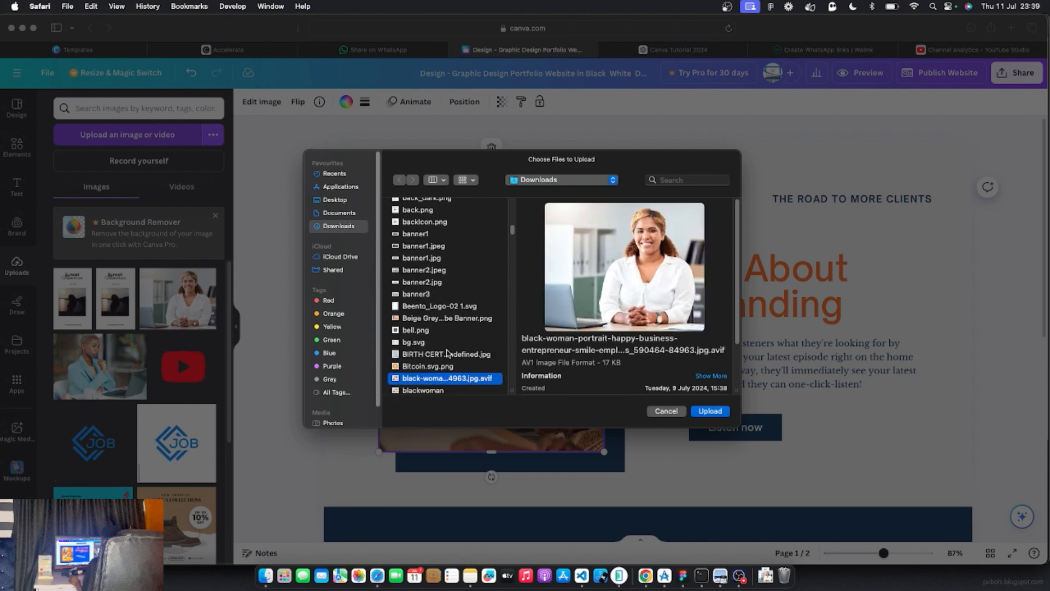
pyautogui.click(435, 350)
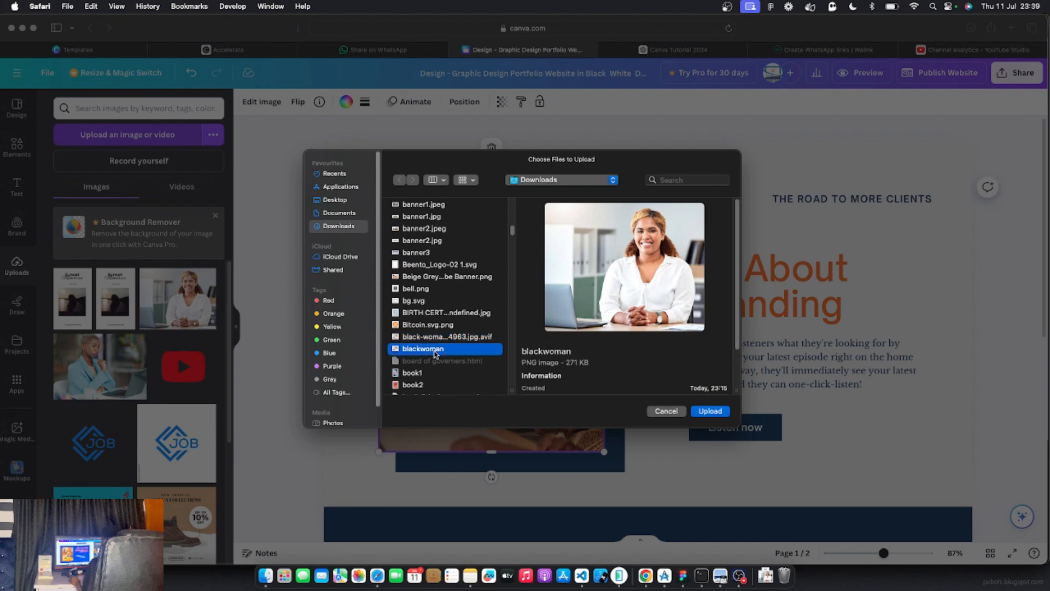
pyautogui.click(720, 414)
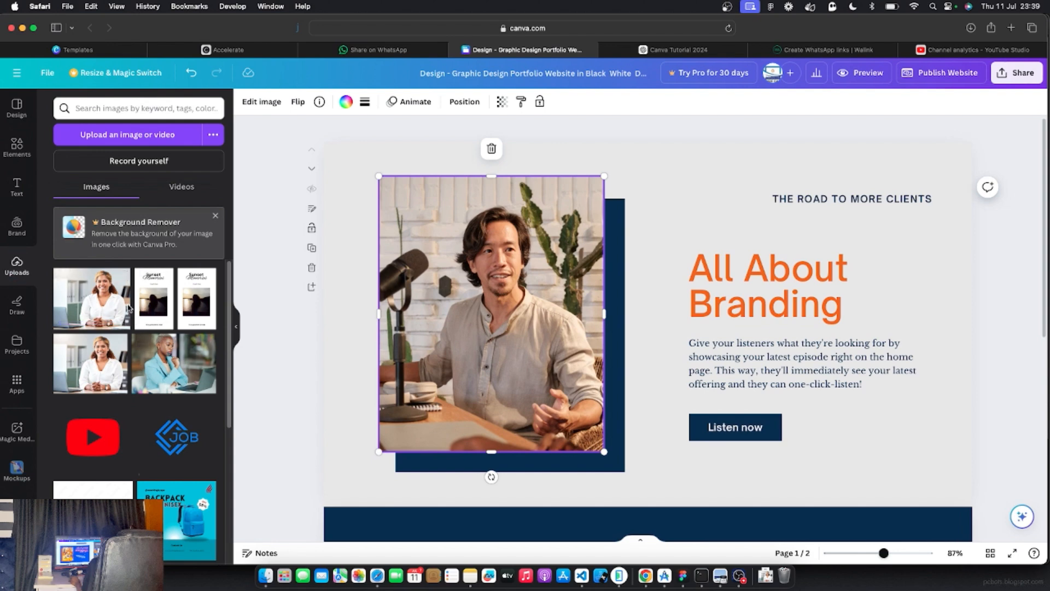
# Drop the woman-at-a-desk photo into the frame in place of the man's image
pyautogui.moveTo(129, 307); pyautogui.dragTo(468, 320)
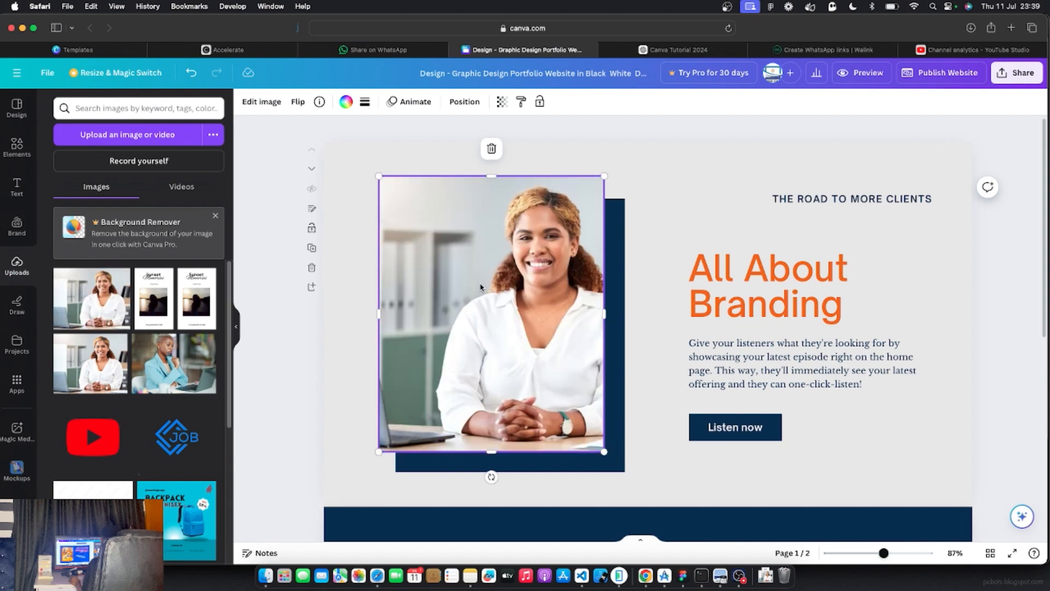
pyautogui.moveTo(446, 252); pyautogui.dragTo(444, 250)
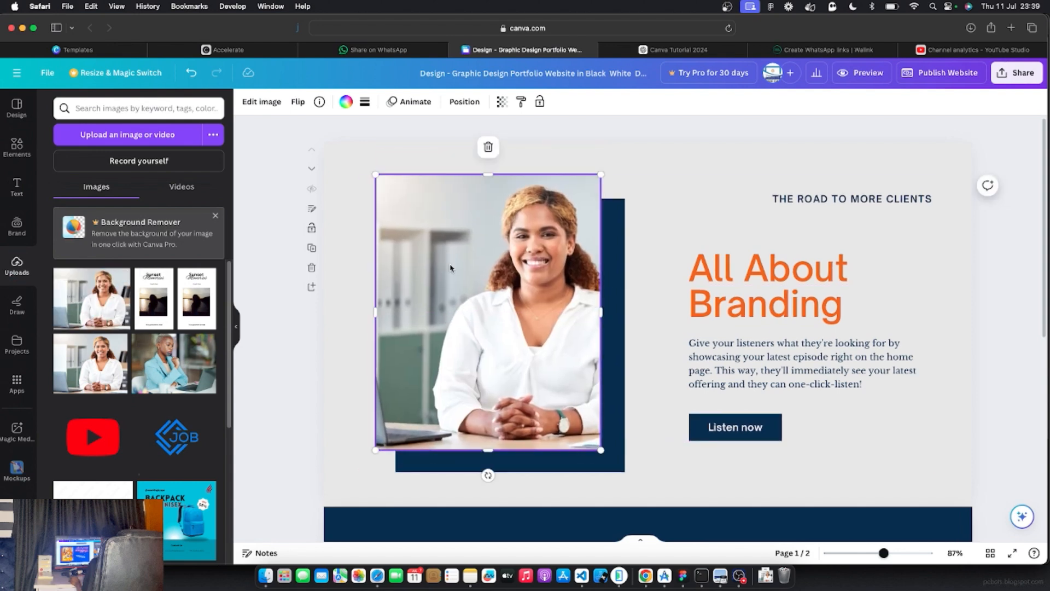
pyautogui.press('super+z')
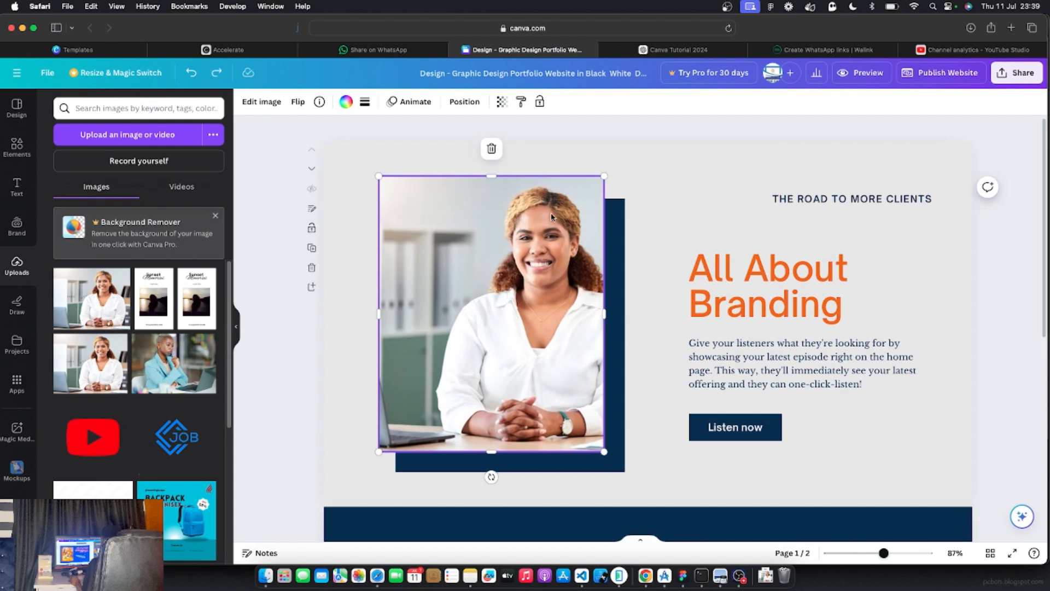
# Slide the photo left inside its crop so the woman sits centred with less laptop
pyautogui.doubleClick(510, 284)
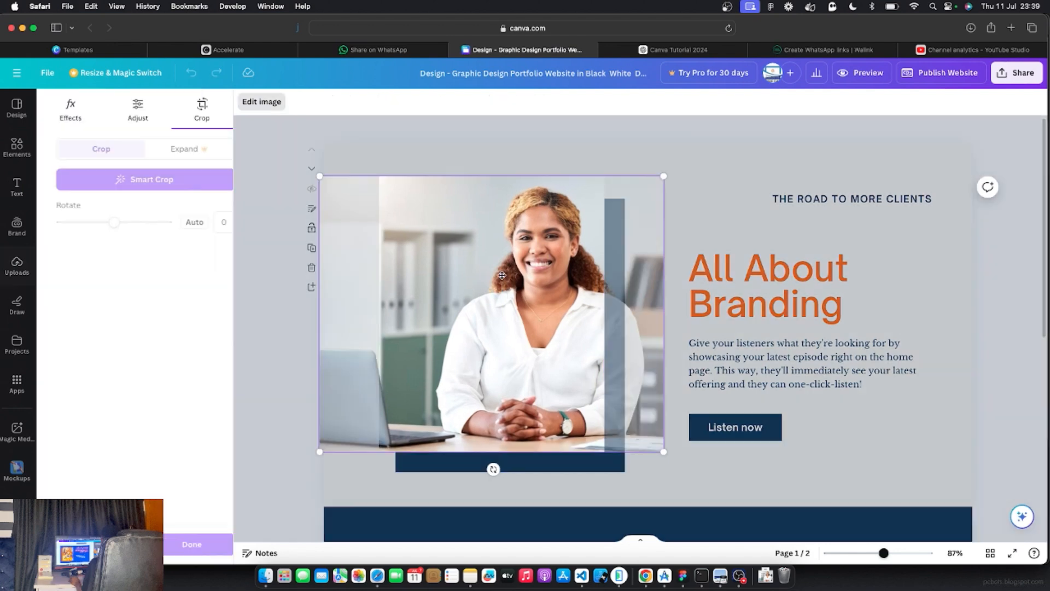
pyautogui.moveTo(518, 290); pyautogui.dragTo(524, 294)
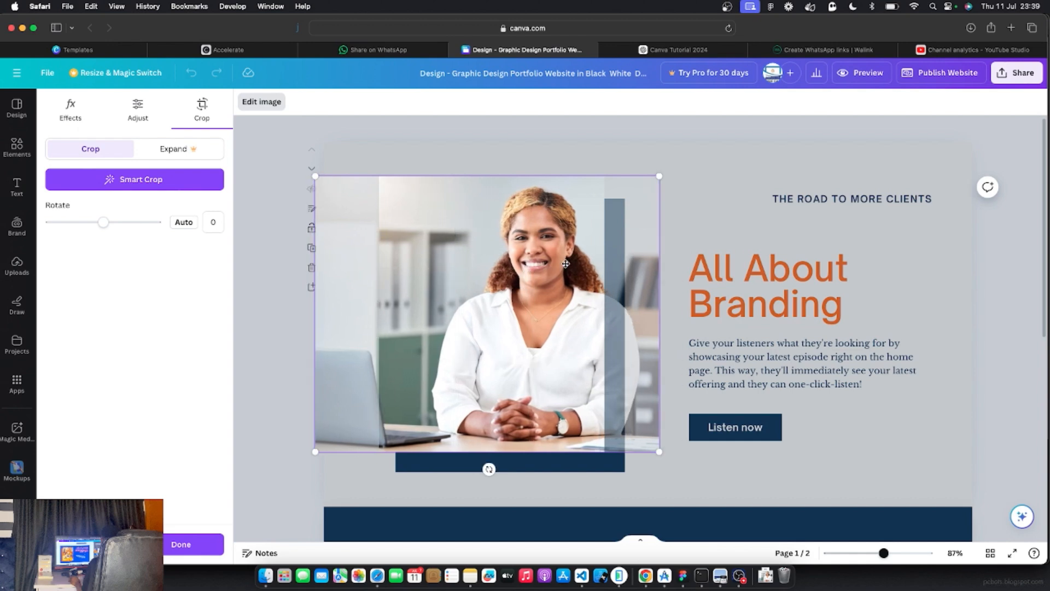
pyautogui.moveTo(534, 285); pyautogui.dragTo(500, 288)
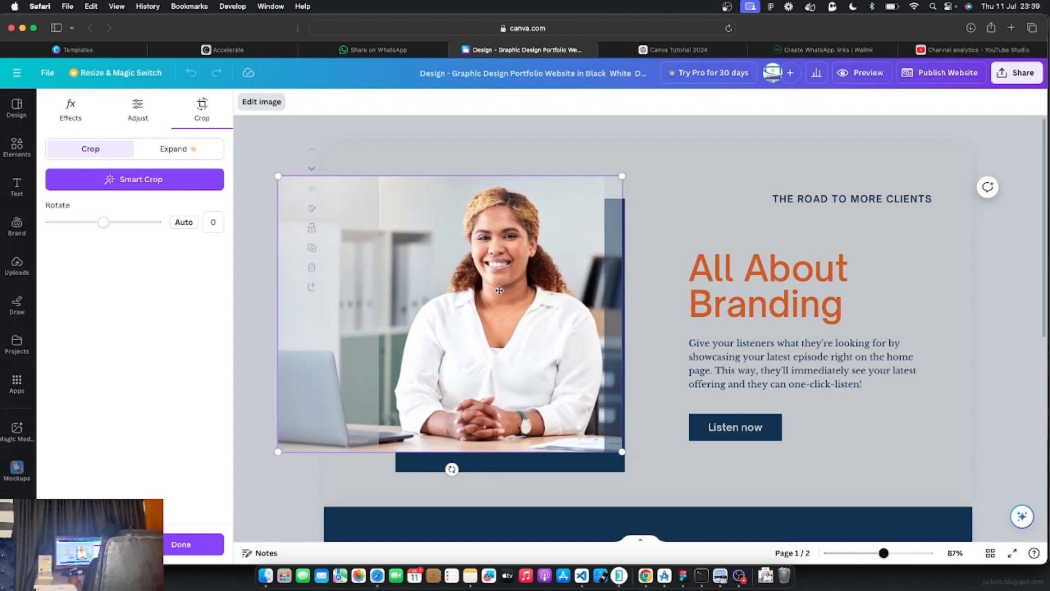
pyautogui.click(279, 493)
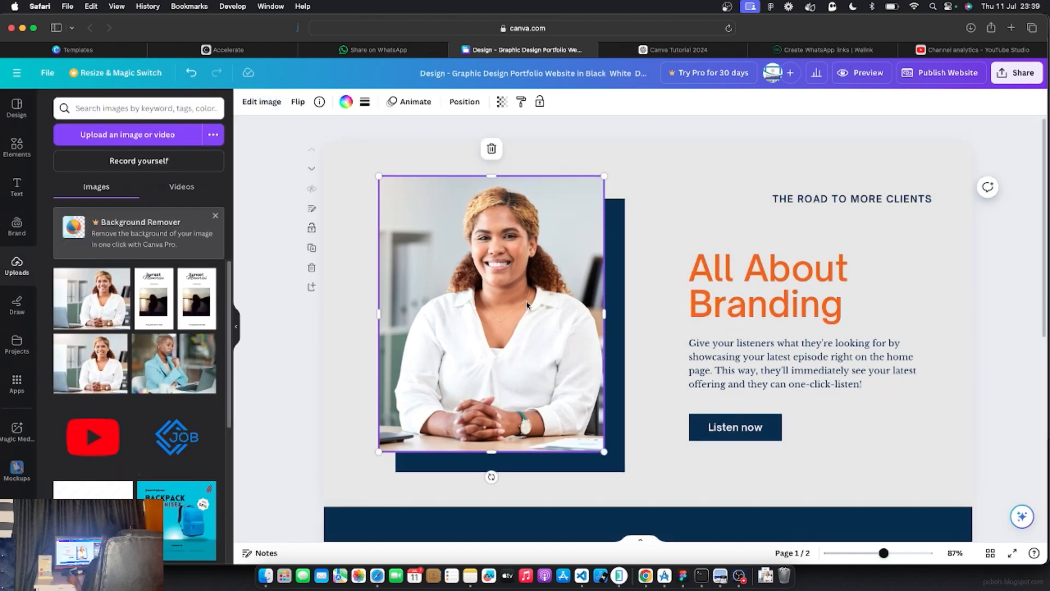
pyautogui.click(330, 411)
# Group the THE ROAD TO MORE CLIENTS heading, All About Branding title, paragraph and Listen now button
pyautogui.click(553, 292)
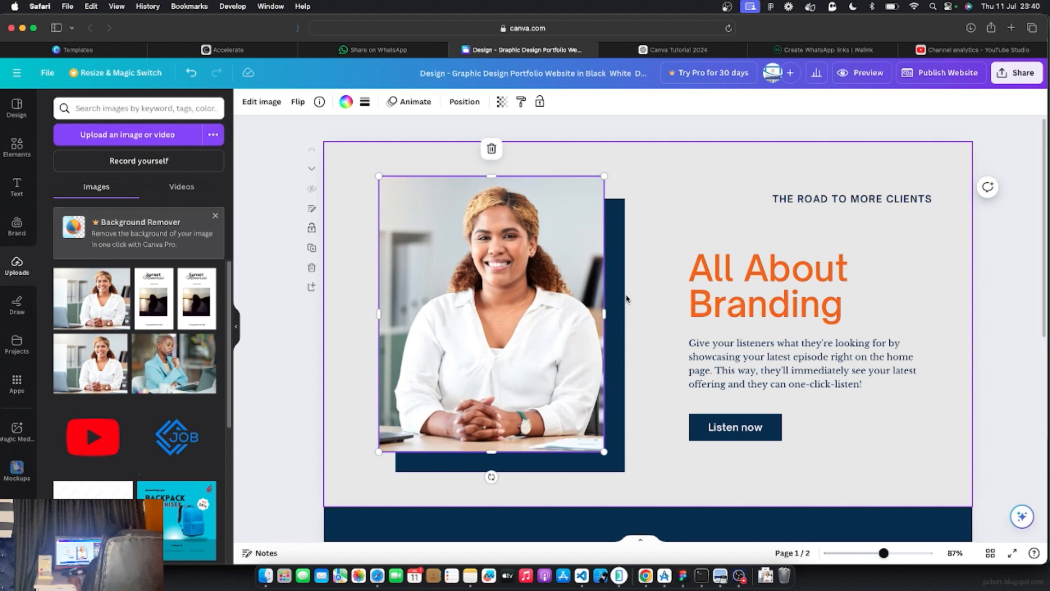
pyautogui.keyDown('shift'); pyautogui.click(615, 294); pyautogui.keyUp('shift')
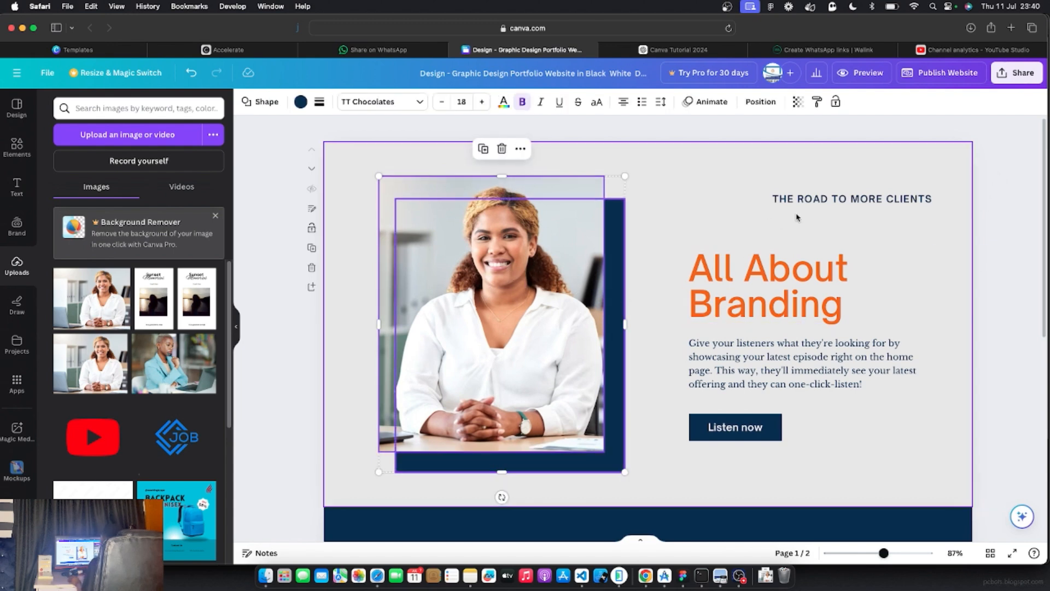
pyautogui.click(805, 198)
pyautogui.keyDown('shift'); pyautogui.click(809, 284); pyautogui.keyUp('shift')
pyautogui.keyDown('shift'); pyautogui.click(804, 364); pyautogui.keyUp('shift')
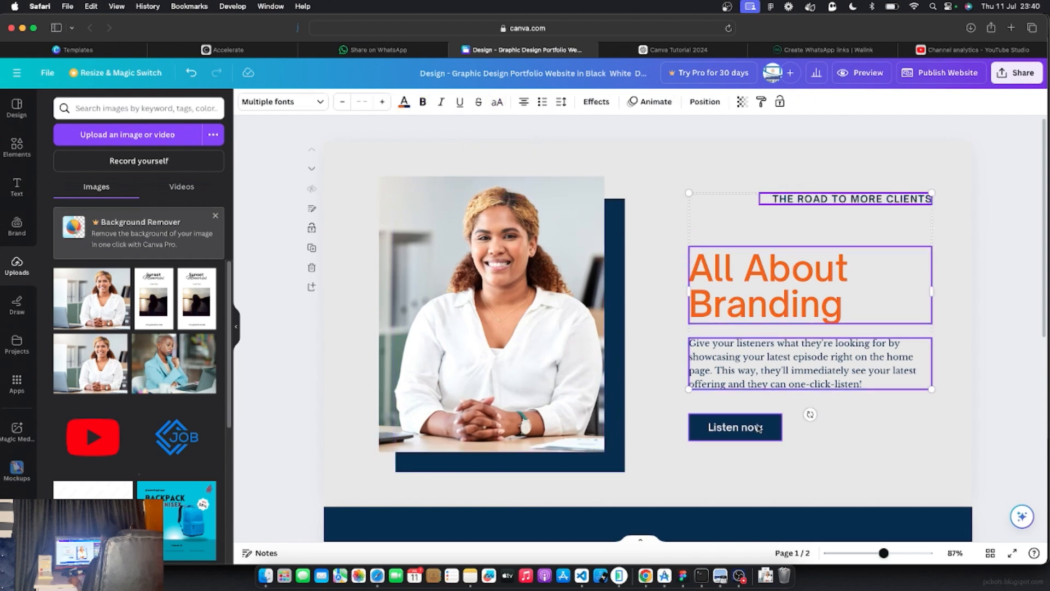
pyautogui.keyDown('shift'); pyautogui.click(756, 432); pyautogui.keyUp('shift')
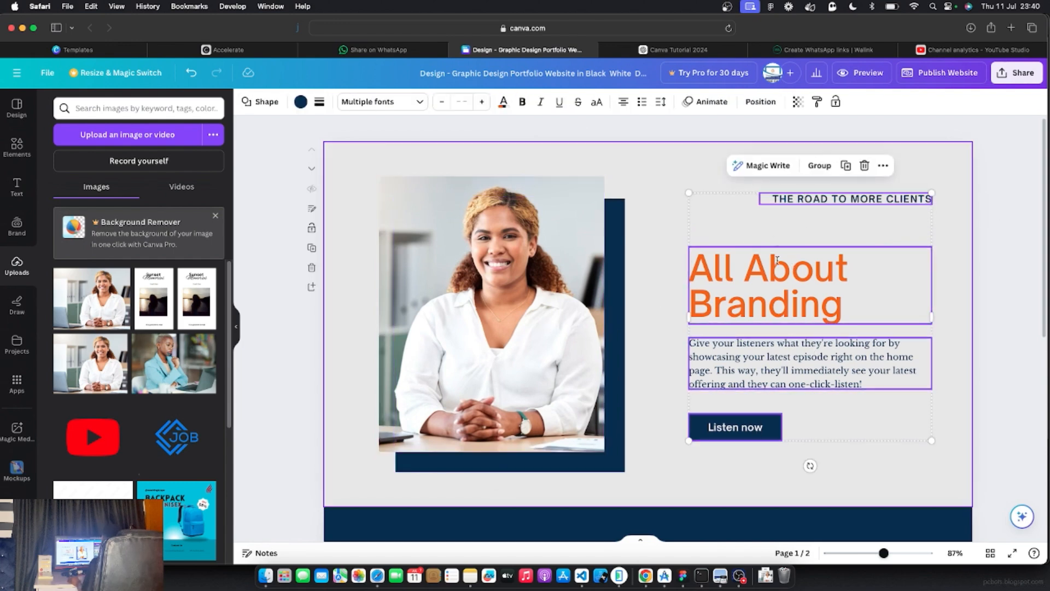
pyautogui.click(638, 155)
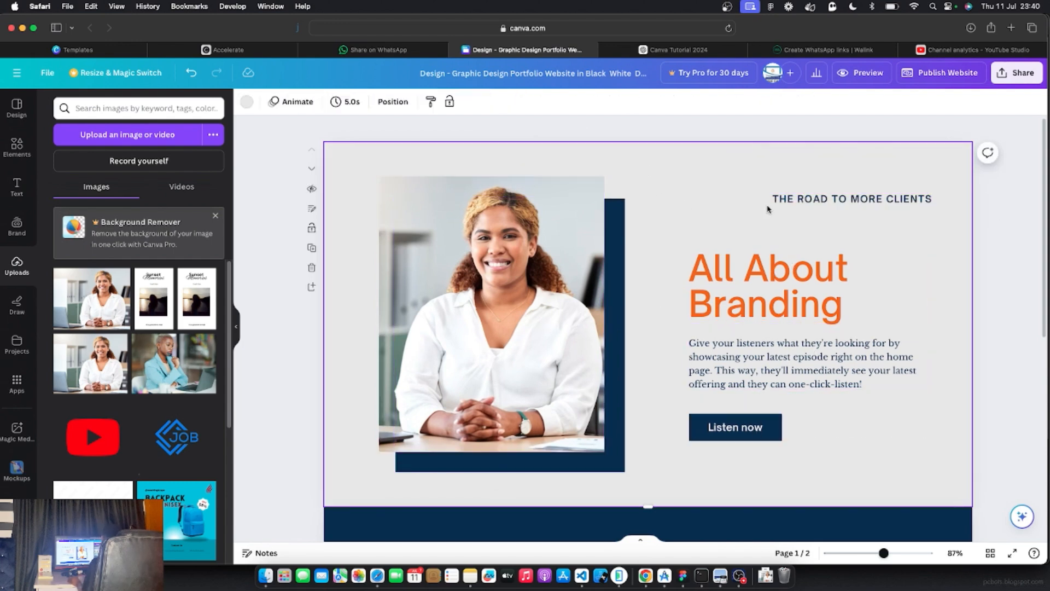
pyautogui.click(814, 200)
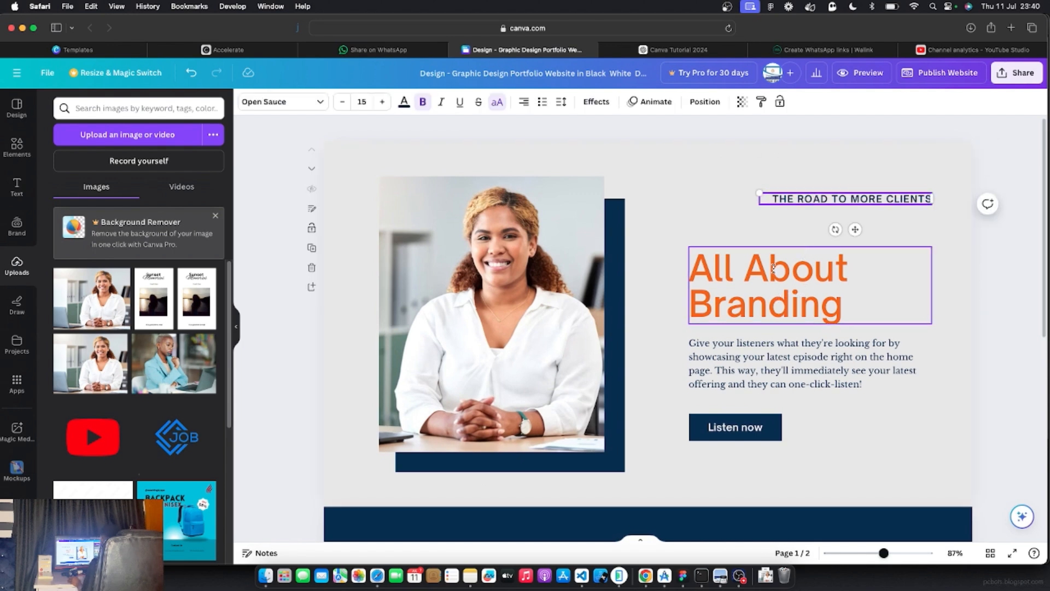
pyautogui.keyDown('shift'); pyautogui.click(773, 268); pyautogui.keyUp('shift')
pyautogui.keyDown('shift'); pyautogui.click(782, 360); pyautogui.keyUp('shift')
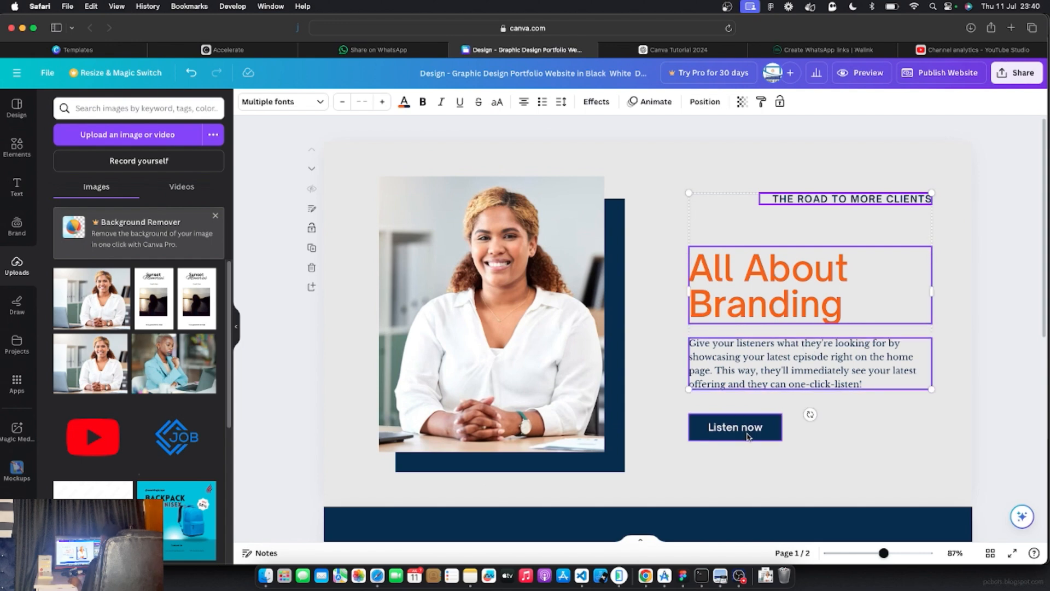
pyautogui.keyDown('shift'); pyautogui.click(750, 437); pyautogui.keyUp('shift')
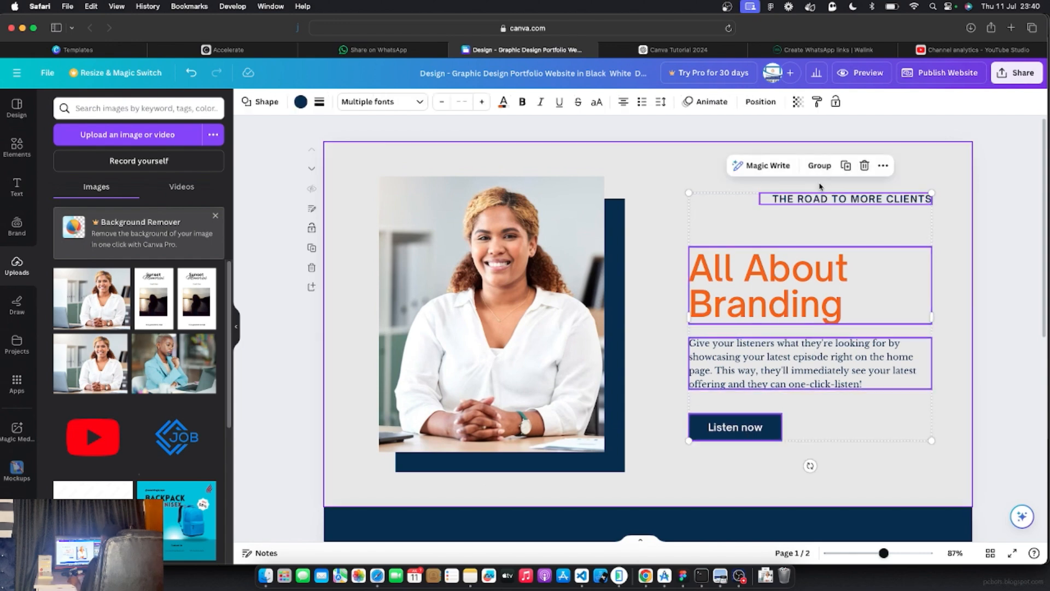
pyautogui.click(818, 171)
# Move the grouped text block to the left side of the slide over the photo
pyautogui.moveTo(828, 197); pyautogui.dragTo(861, 188)
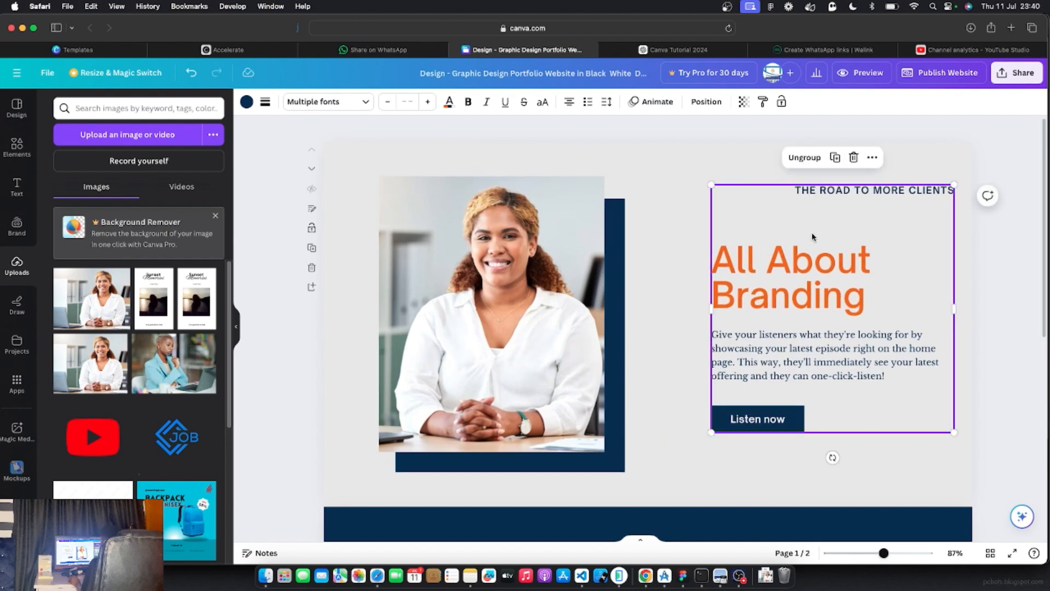
pyautogui.press('super+z')
pyautogui.click(784, 279)
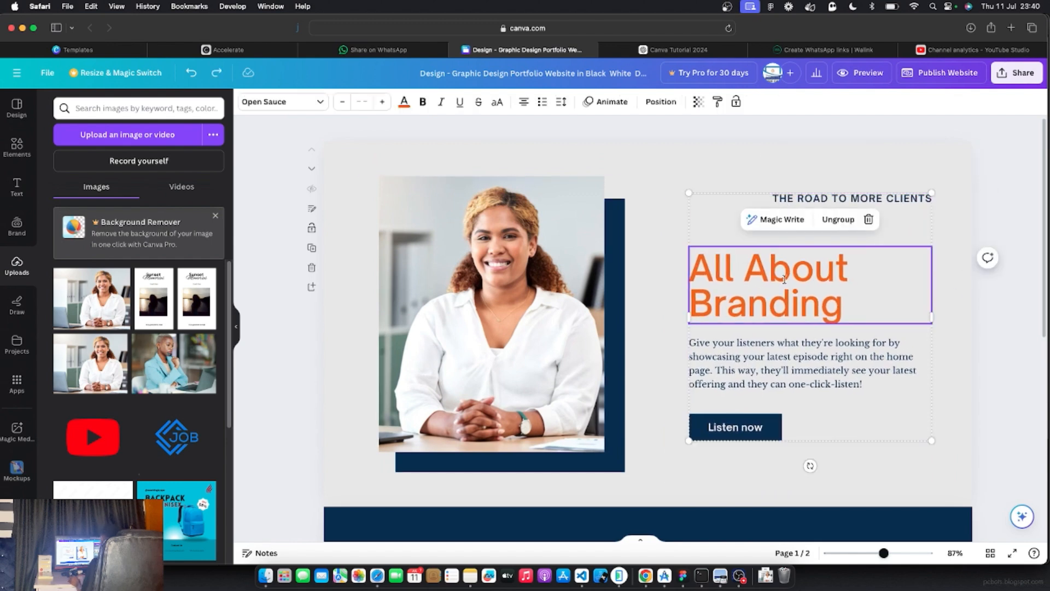
pyautogui.click(707, 185)
pyautogui.click(718, 203)
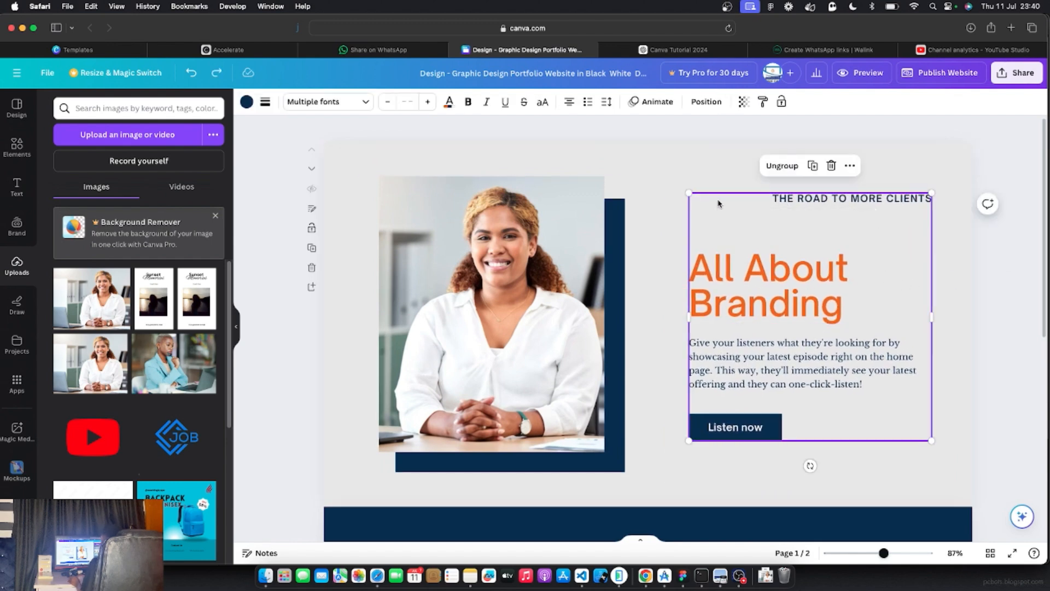
pyautogui.moveTo(723, 195); pyautogui.dragTo(415, 198)
# Move the portrait photo and navy rectangle together to the right side of the slide
pyautogui.click(544, 186)
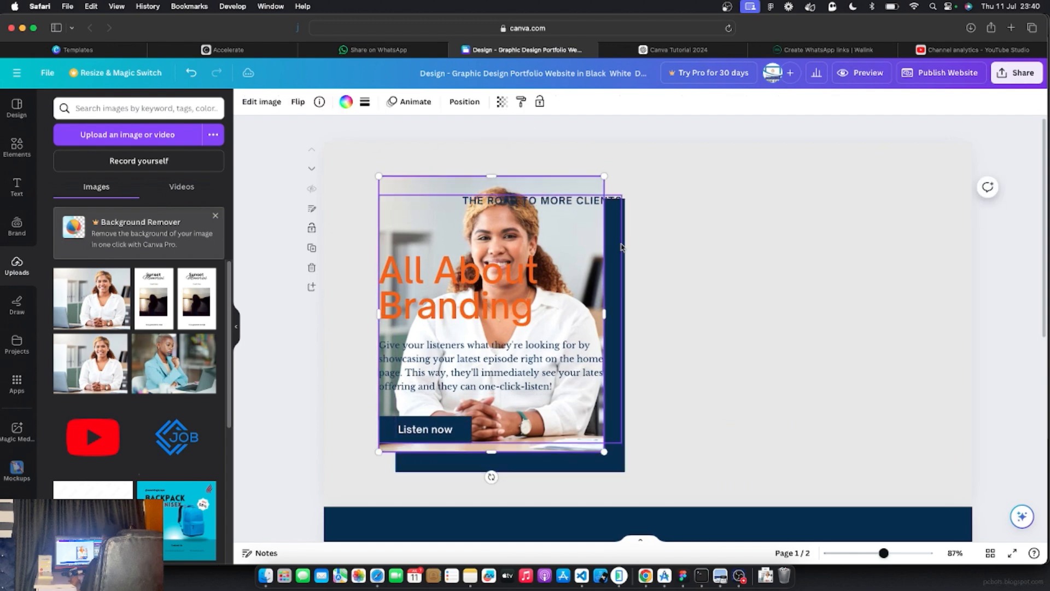
pyautogui.click(625, 249)
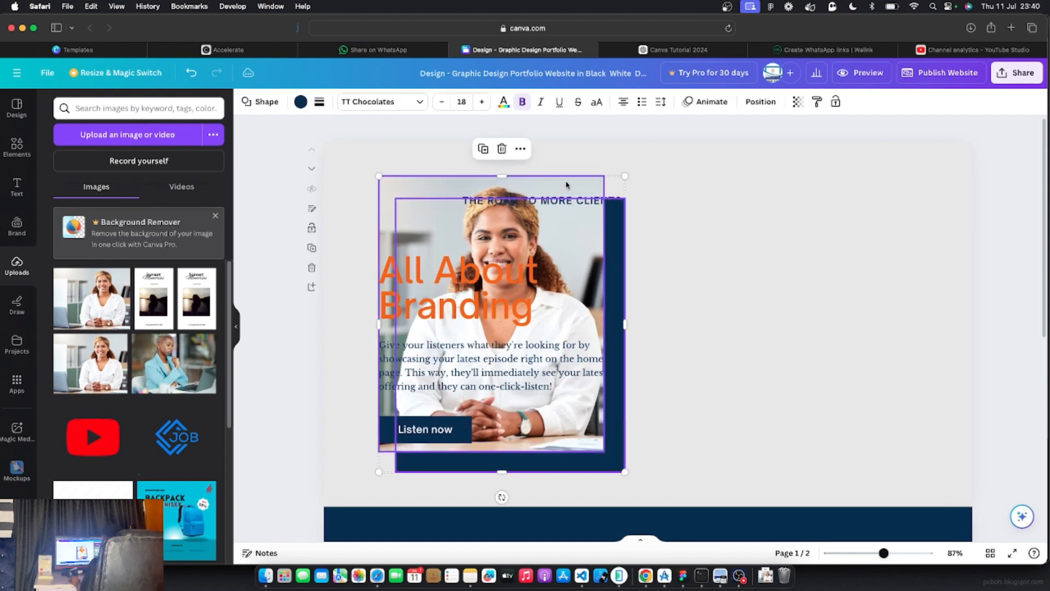
pyautogui.moveTo(563, 183); pyautogui.dragTo(841, 187)
pyautogui.moveTo(813, 190); pyautogui.dragTo(848, 200)
pyautogui.click(985, 175)
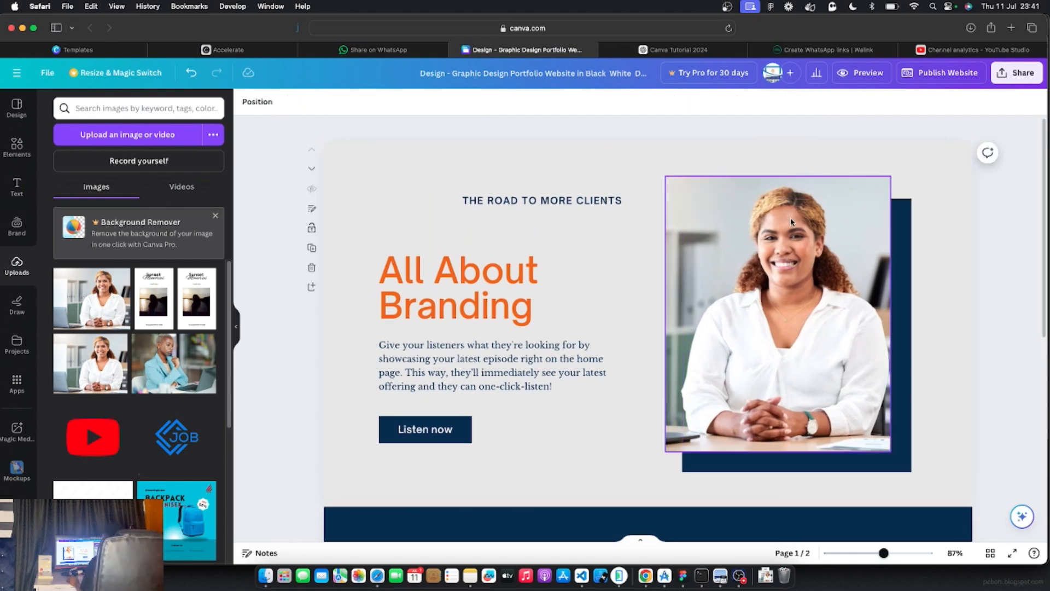
# Ungroup the text block and nudge THE ROAD TO MORE CLIENTS heading left
pyautogui.click(497, 247)
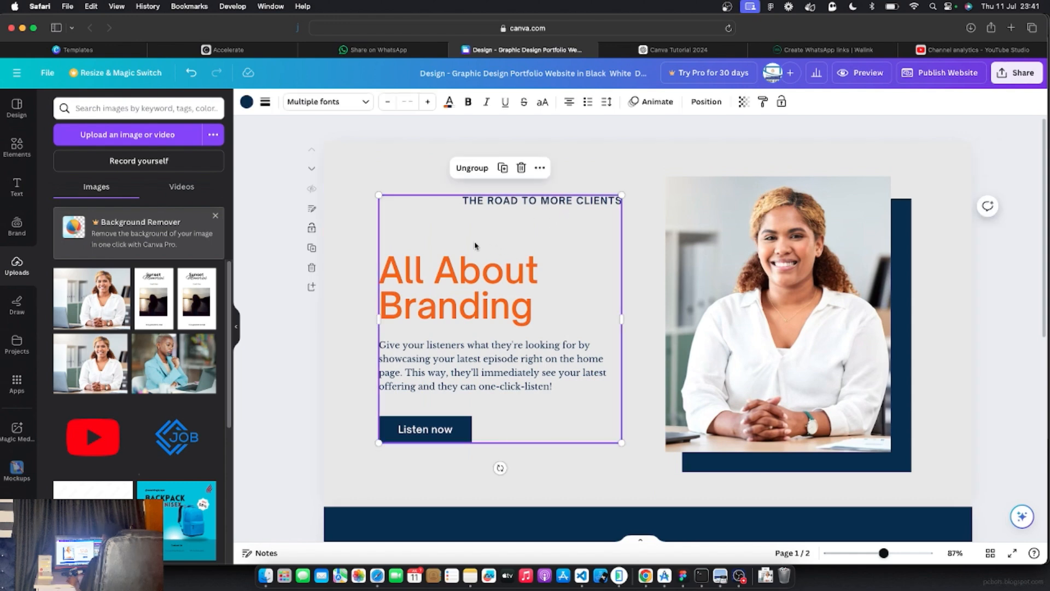
pyautogui.click(467, 169)
pyautogui.click(264, 364)
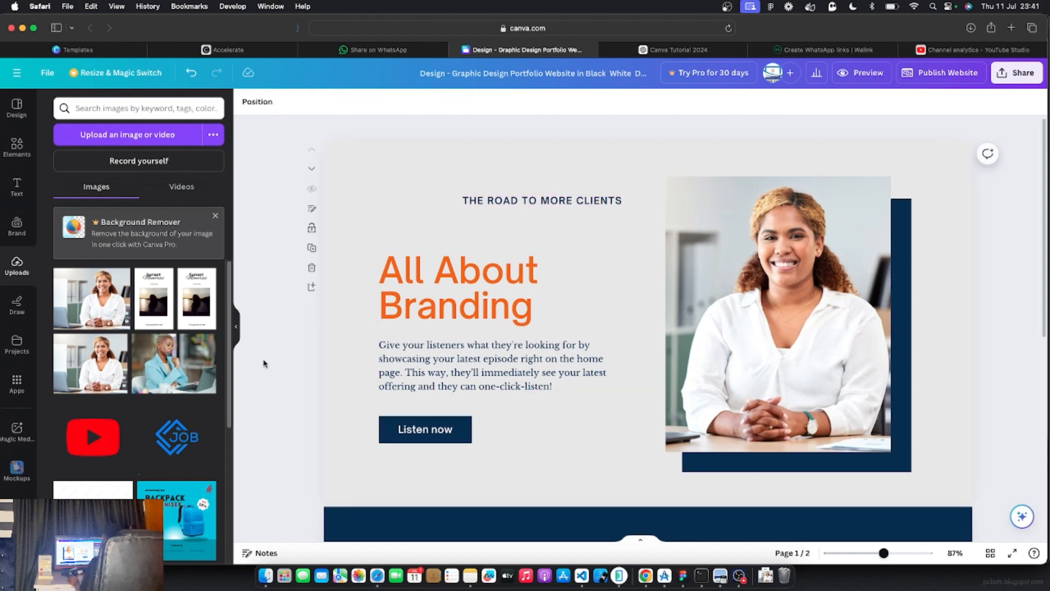
pyautogui.click(517, 201)
pyautogui.moveTo(517, 201); pyautogui.dragTo(450, 204)
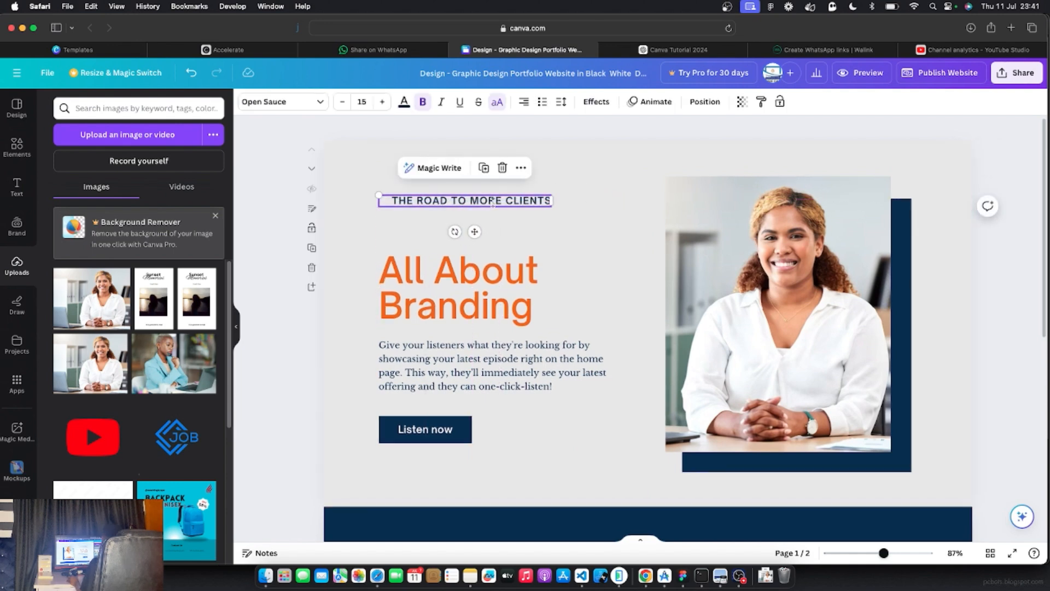
# Place the small heading above the All About Branding title and left-align it
pyautogui.press('super+z')
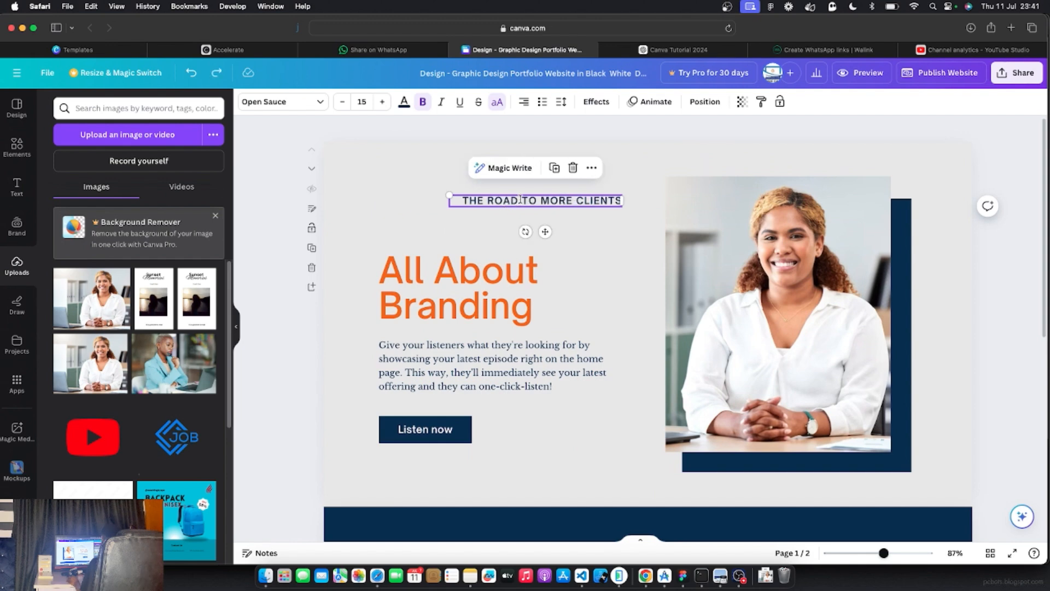
pyautogui.moveTo(520, 200); pyautogui.dragTo(461, 200)
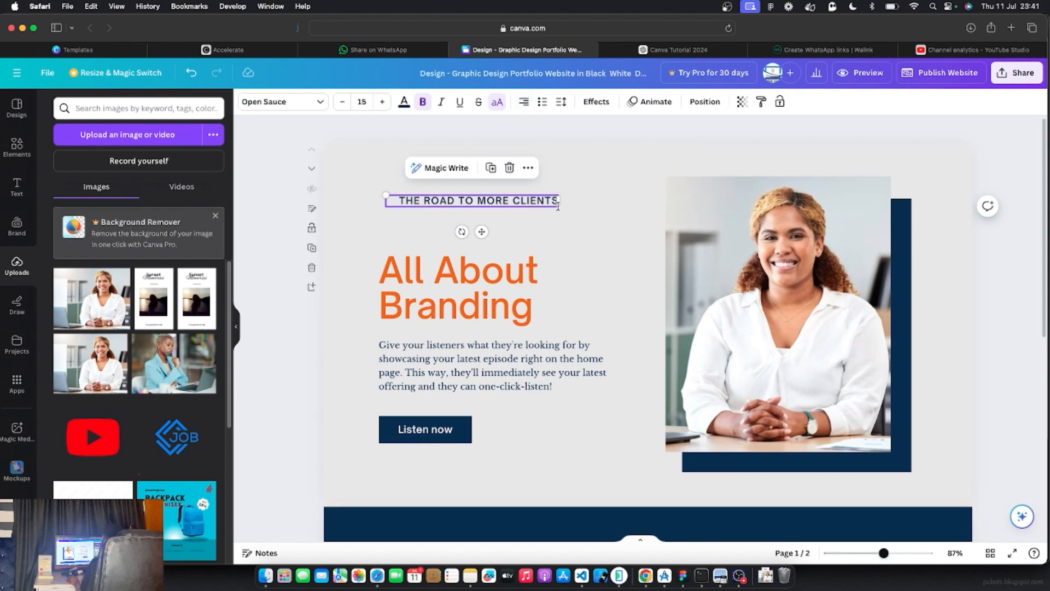
pyautogui.click(524, 102)
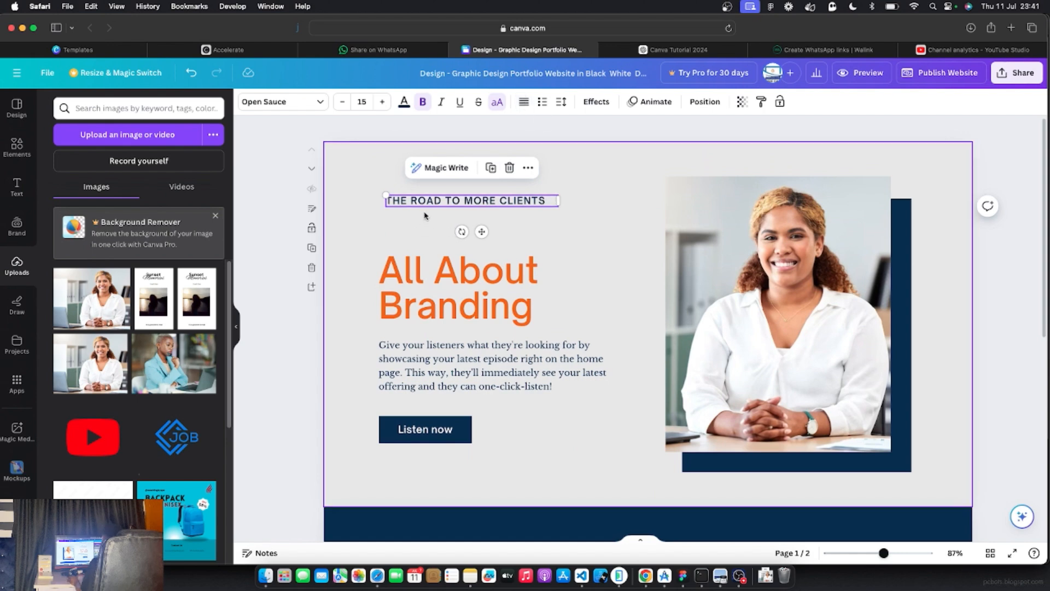
pyautogui.click(524, 104)
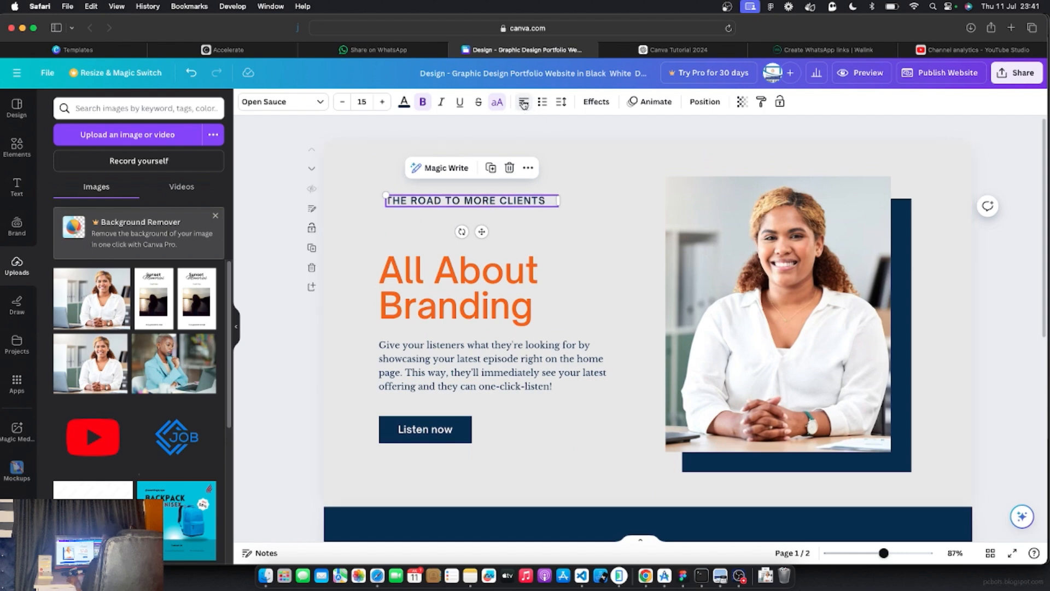
# Replace the small heading with 'WELCOME TO COACHING BY' followed by the coach's name
pyautogui.click(472, 200)
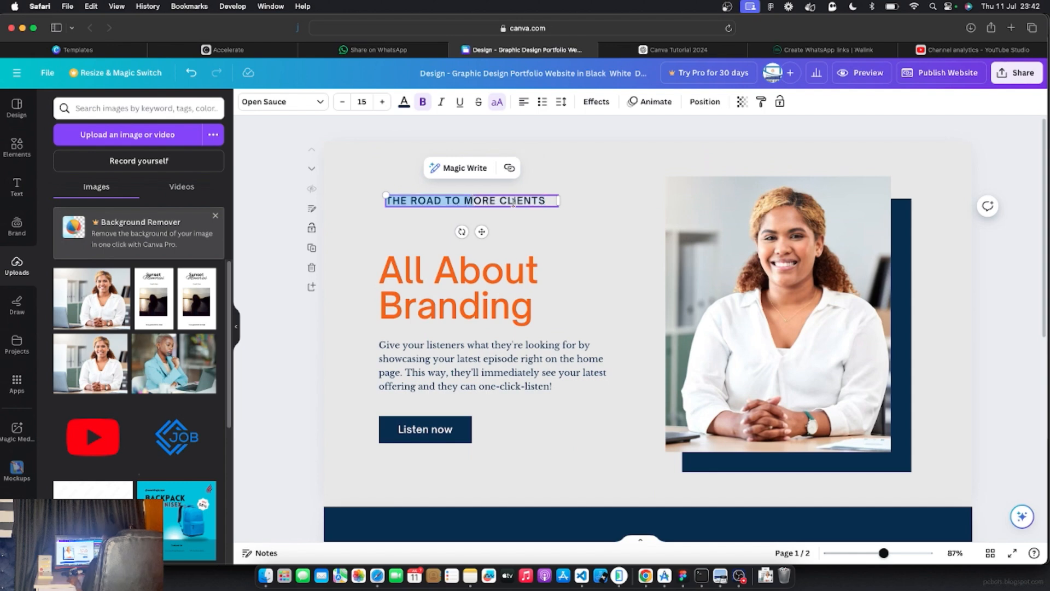
pyautogui.moveTo(512, 201); pyautogui.dragTo(512, 202)
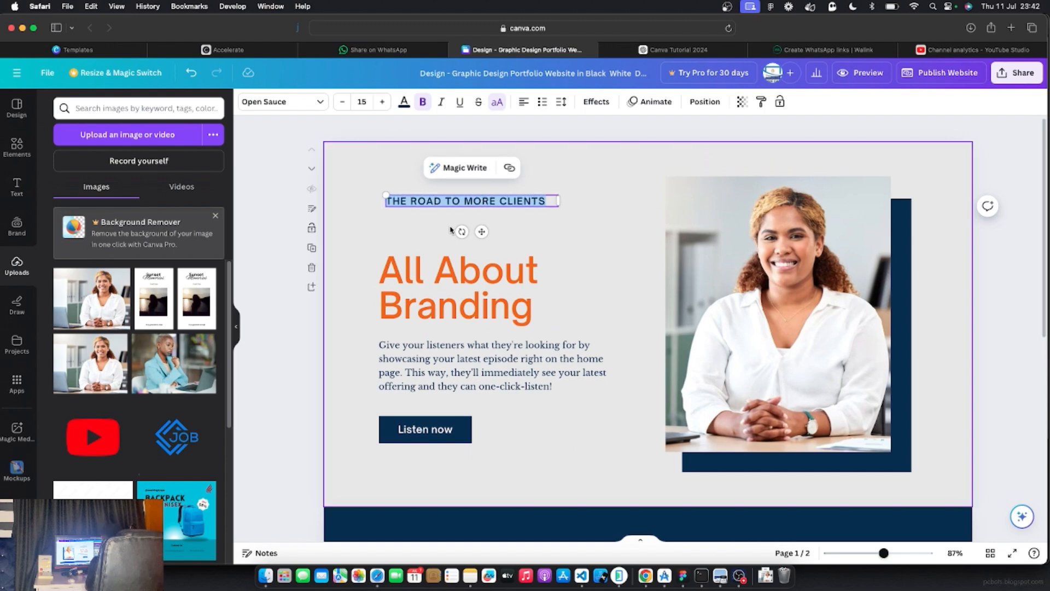
pyautogui.write('WELCOM')
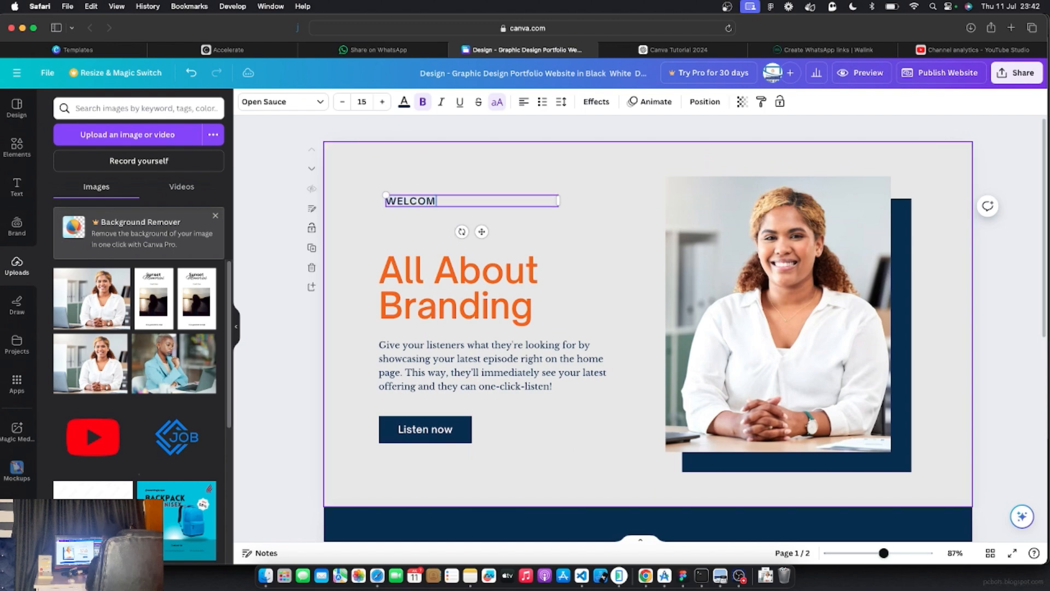
pyautogui.write('E TO COACHING BY')
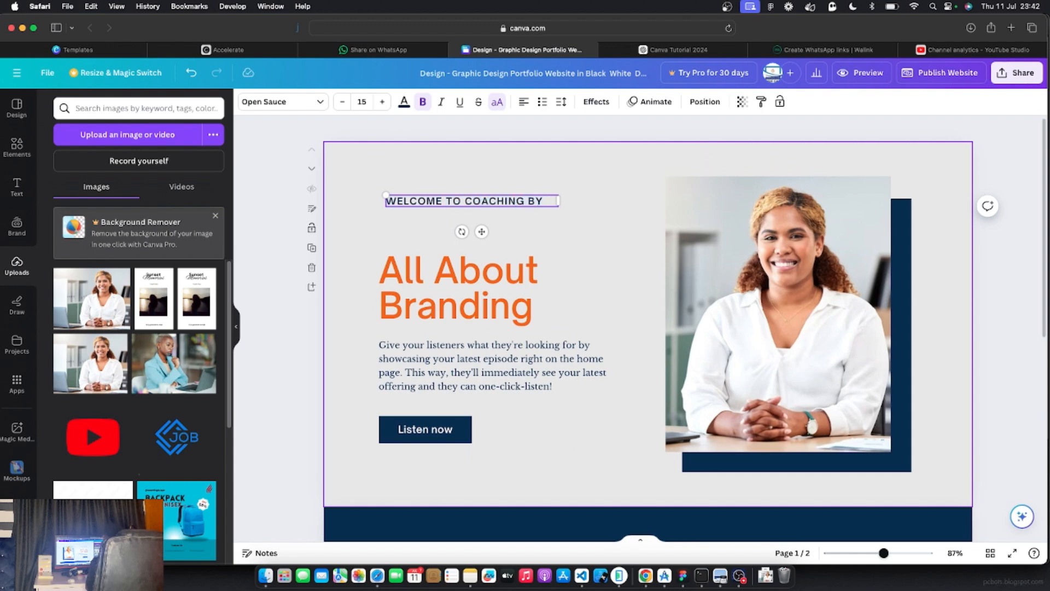
pyautogui.write(' OPE')
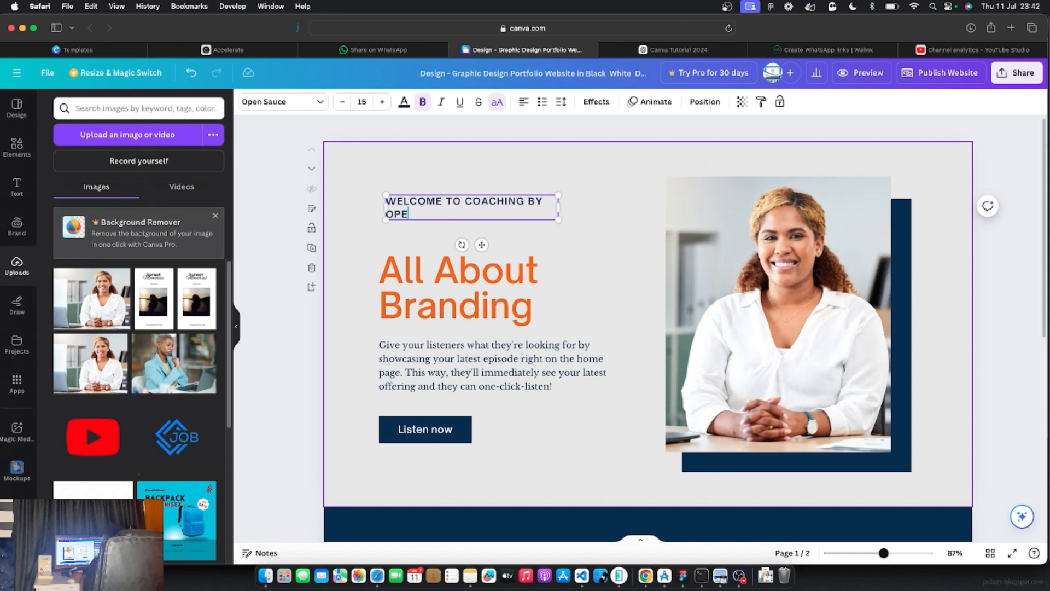
pyautogui.click(263, 269)
pyautogui.click(447, 218)
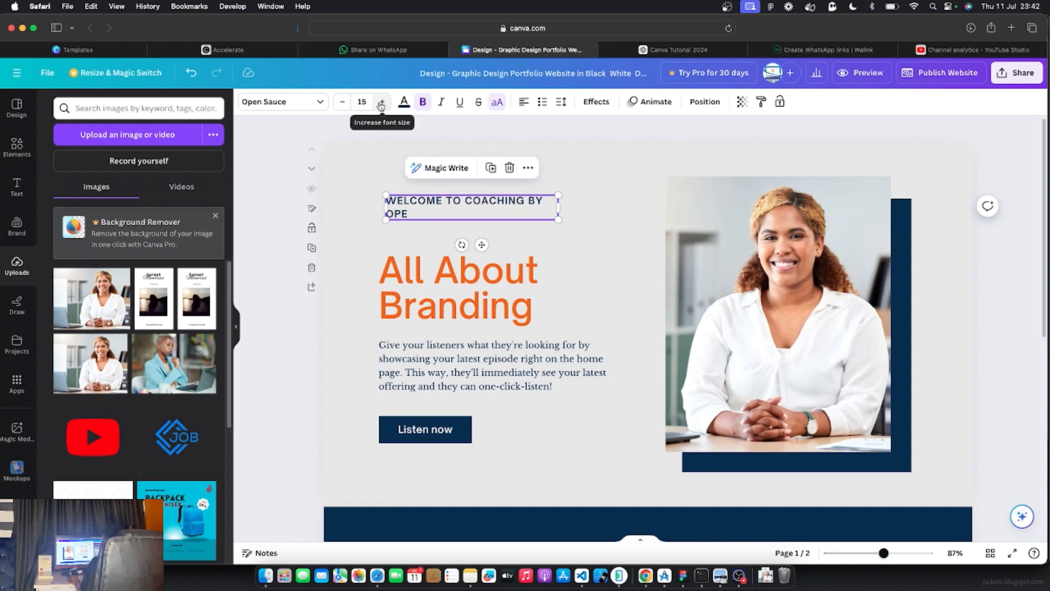
# Shrink the welcome tagline to font size 12
pyautogui.click(342, 103)
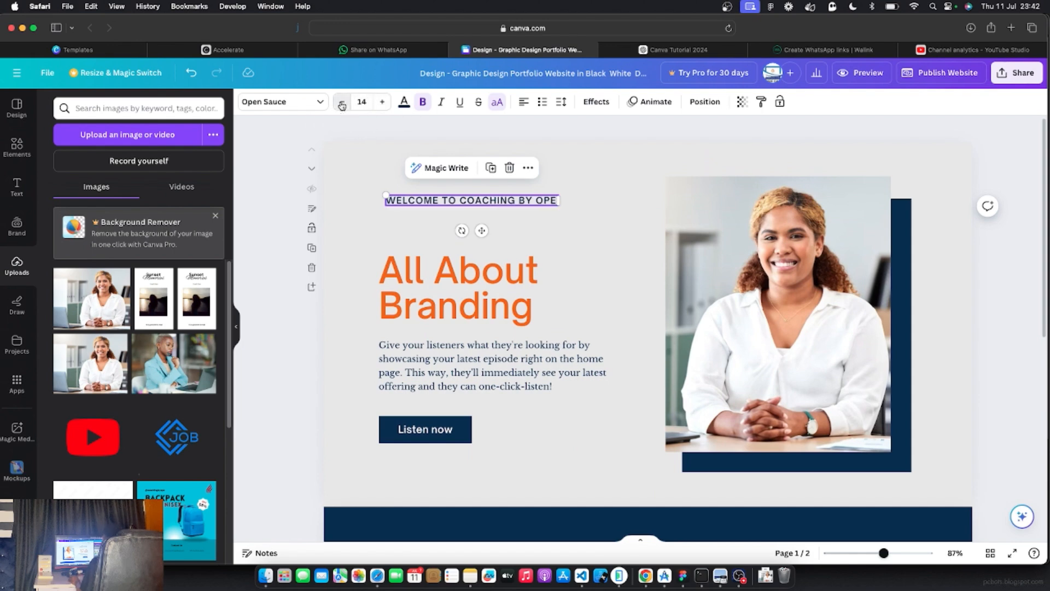
pyautogui.click(341, 103)
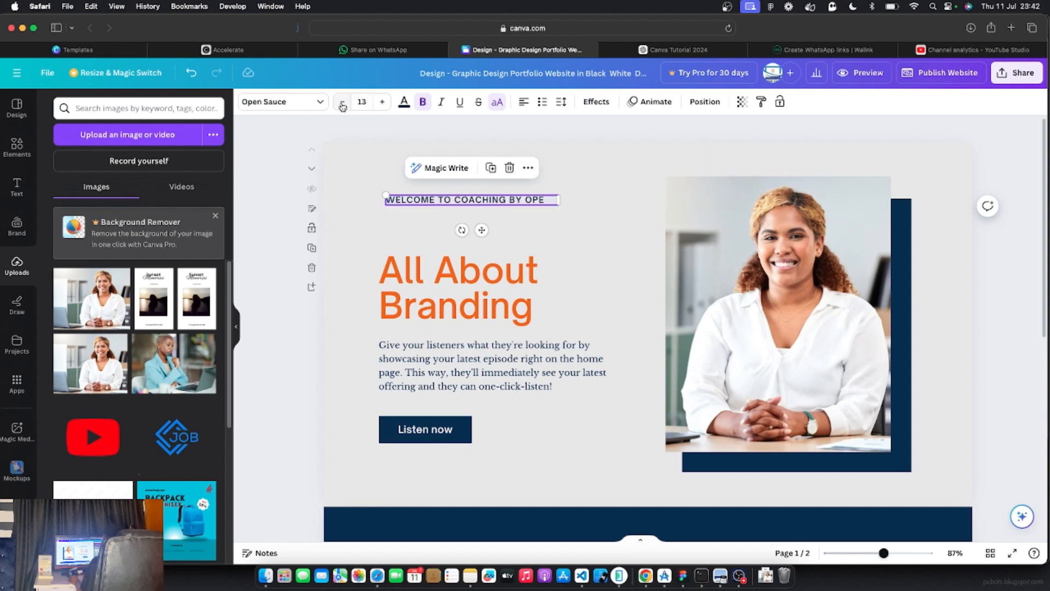
pyautogui.click(341, 103)
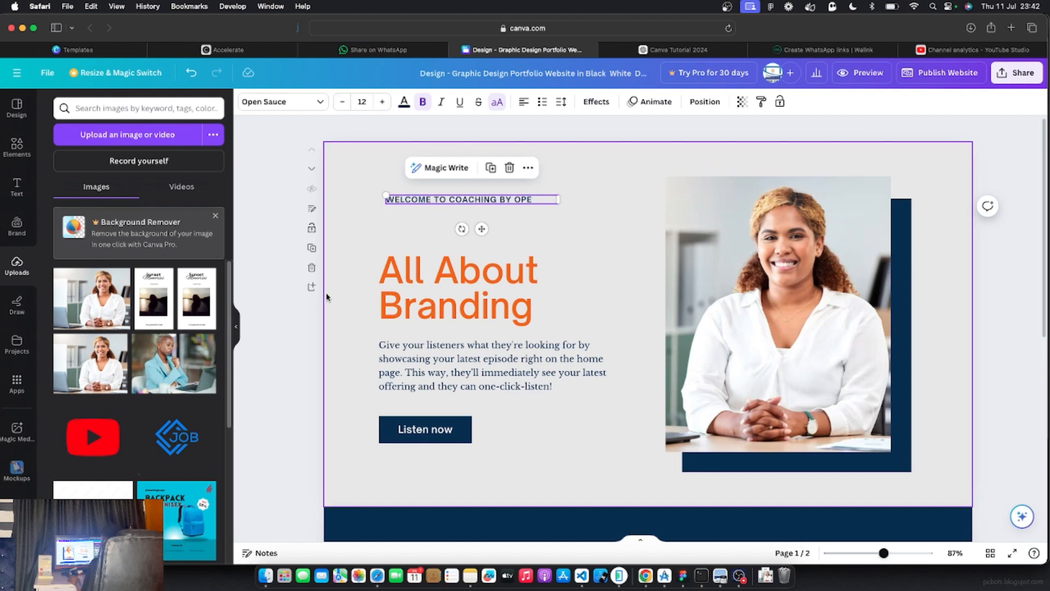
pyautogui.click(412, 249)
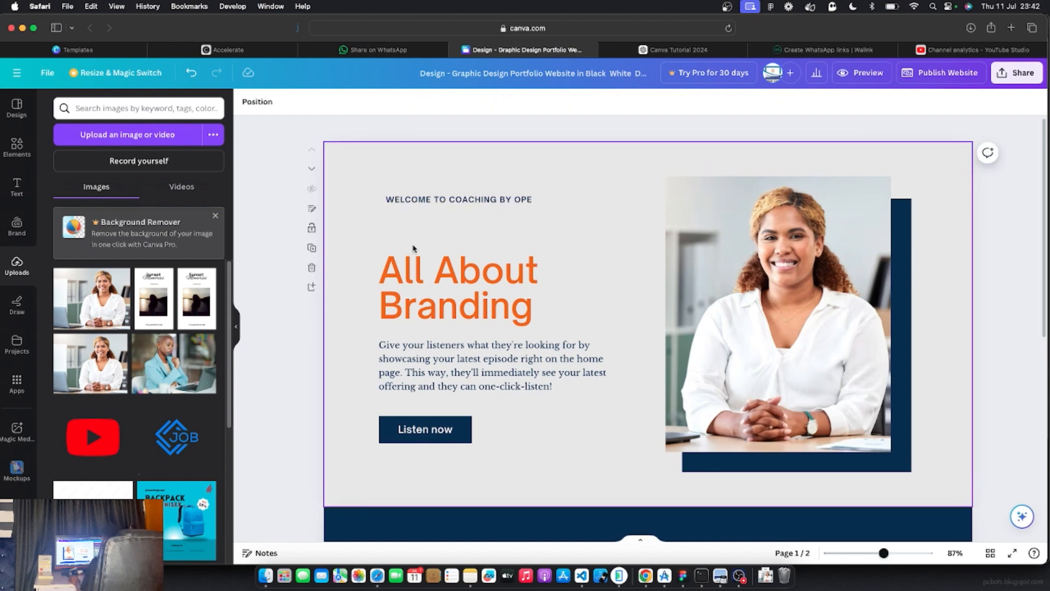
# Highlight the All About Branding heading text, then go to the ChatGPT conversation
pyautogui.click(447, 270)
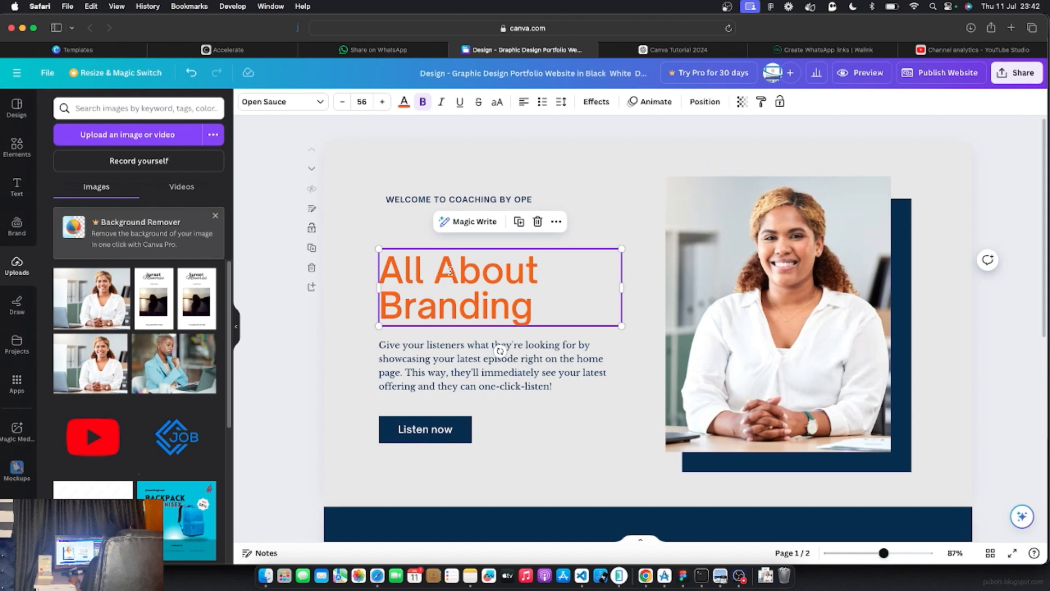
pyautogui.doubleClick(450, 270)
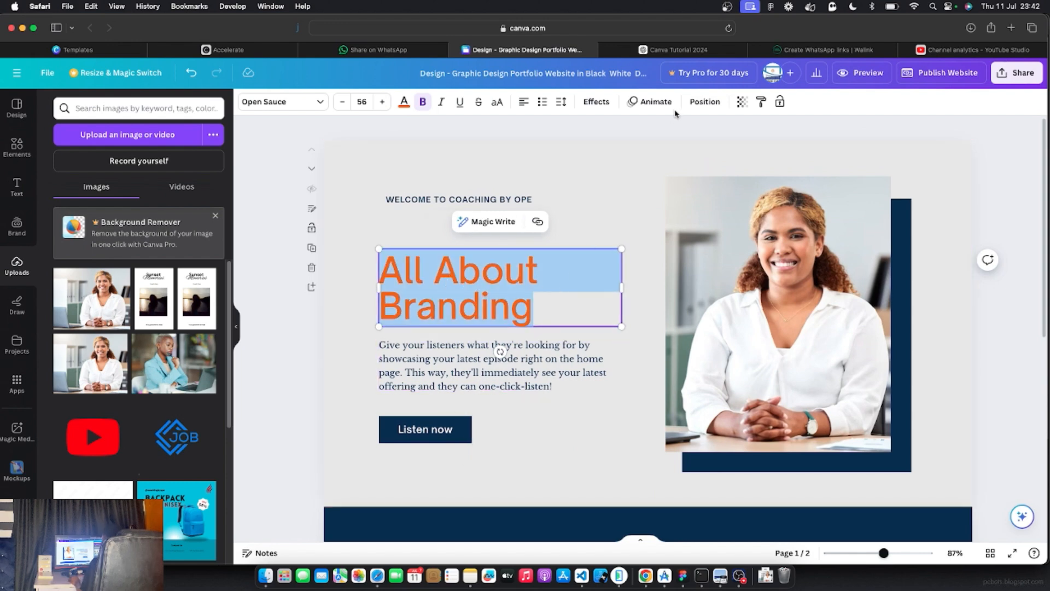
pyautogui.click(678, 49)
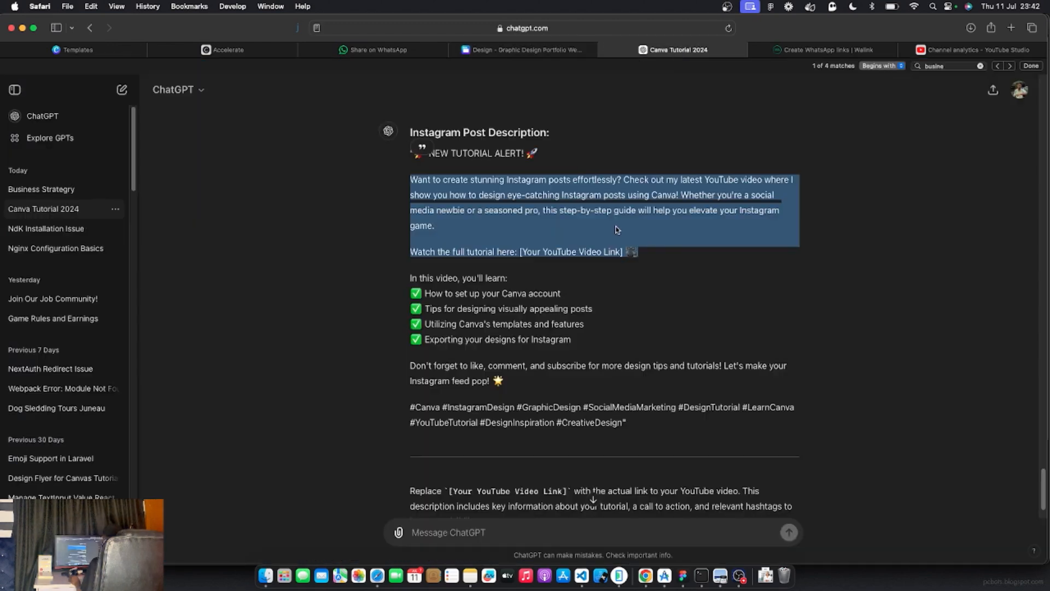
# Open the Business Strategy chat and review the original prompt and first suggested title
pyautogui.click(508, 50)
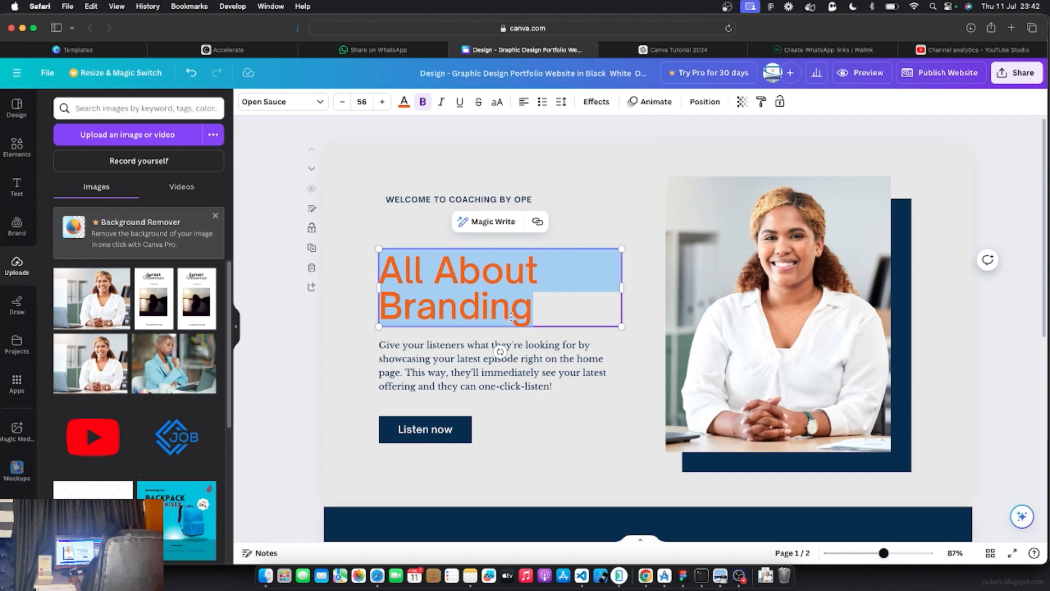
pyautogui.click(673, 50)
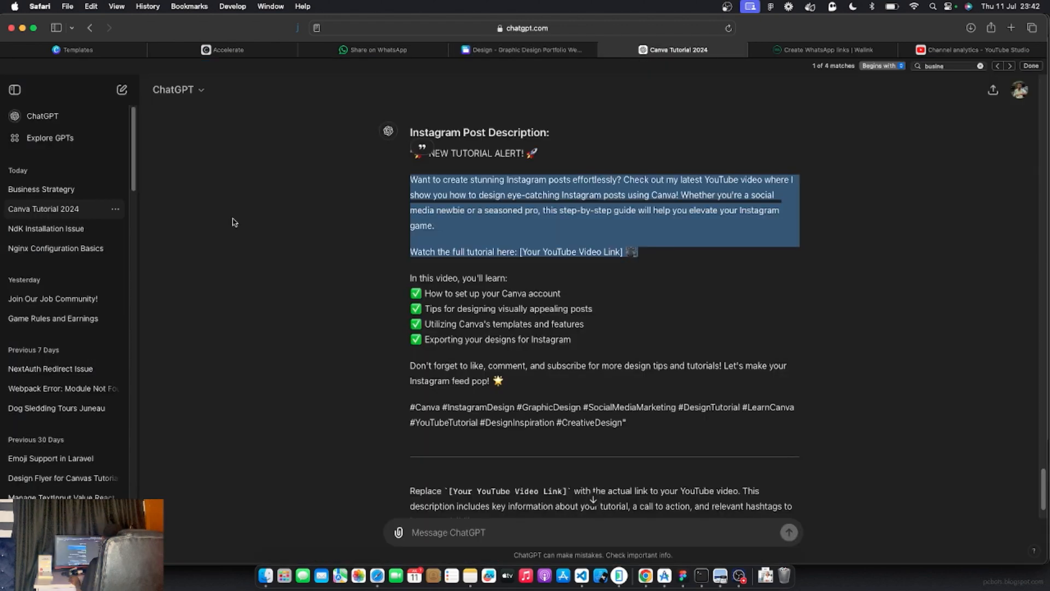
pyautogui.click(50, 191)
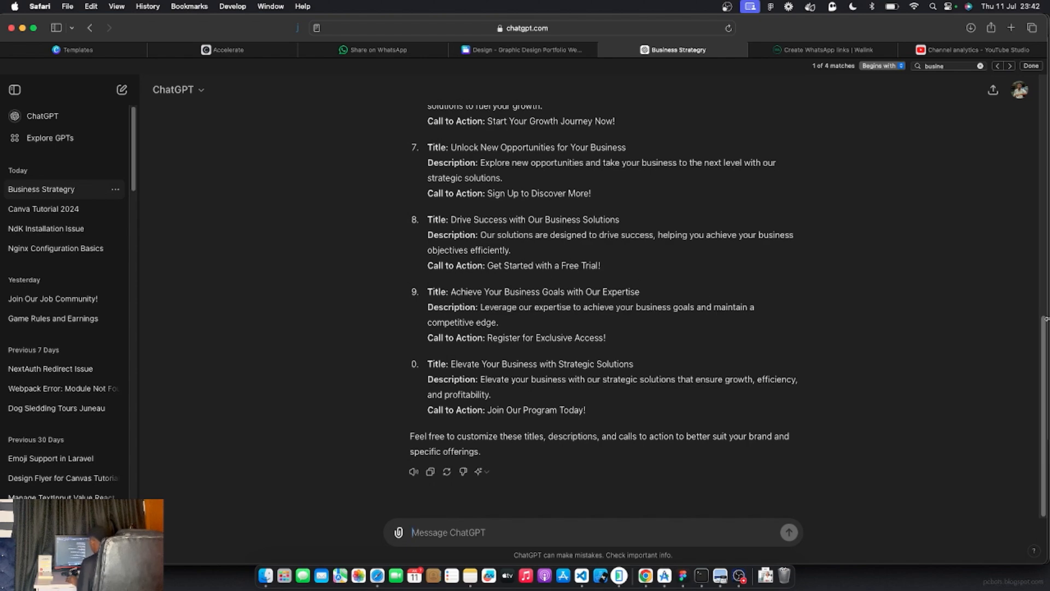
pyautogui.scroll(5, 1034, 192)
pyautogui.scroll(4, 1033, 191)
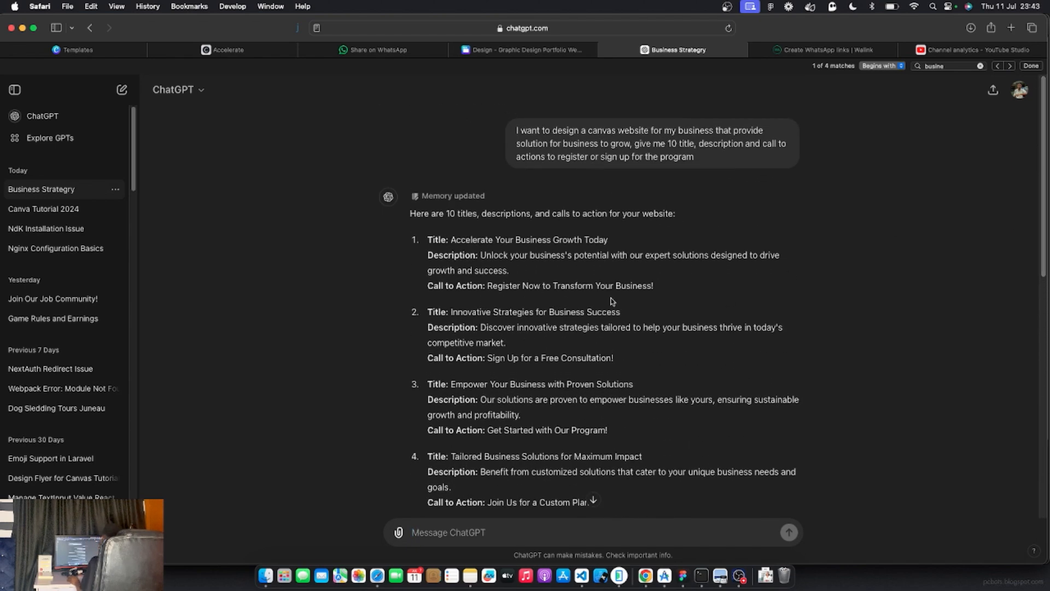
pyautogui.moveTo(563, 130); pyautogui.dragTo(516, 130)
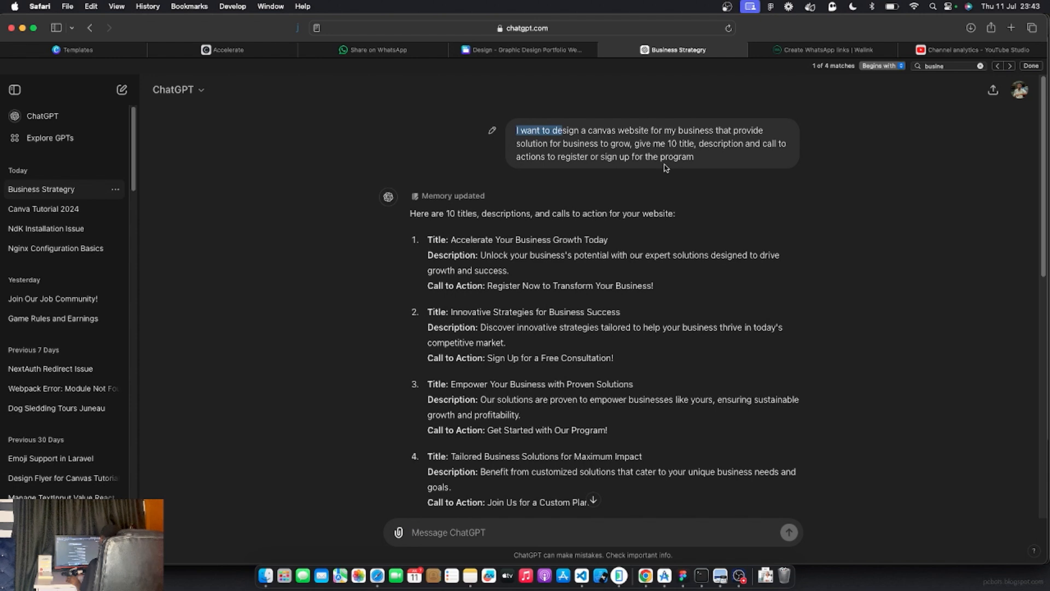
pyautogui.click(601, 159)
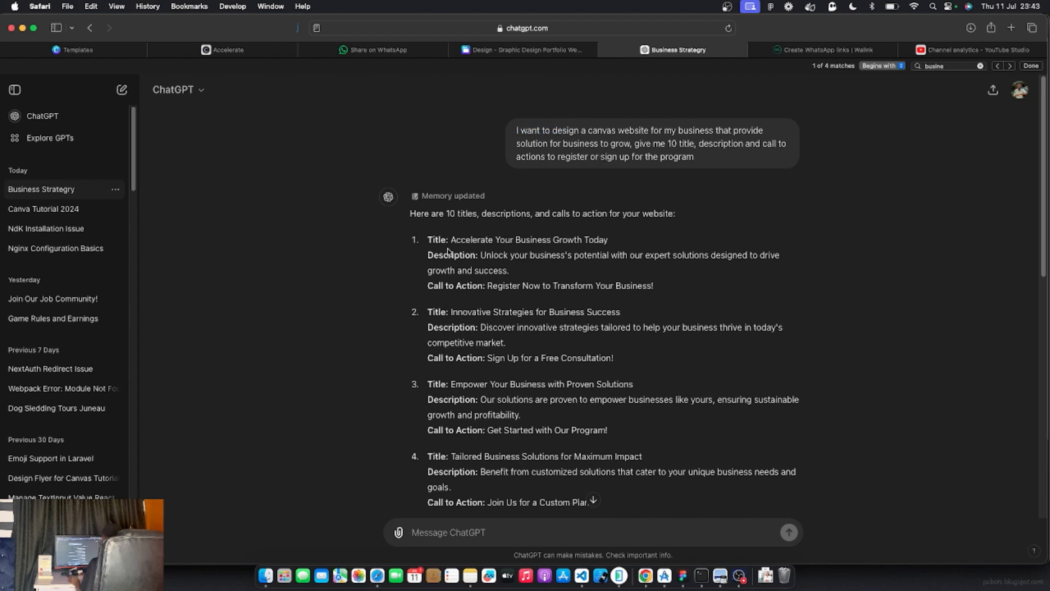
pyautogui.moveTo(452, 241); pyautogui.dragTo(569, 280)
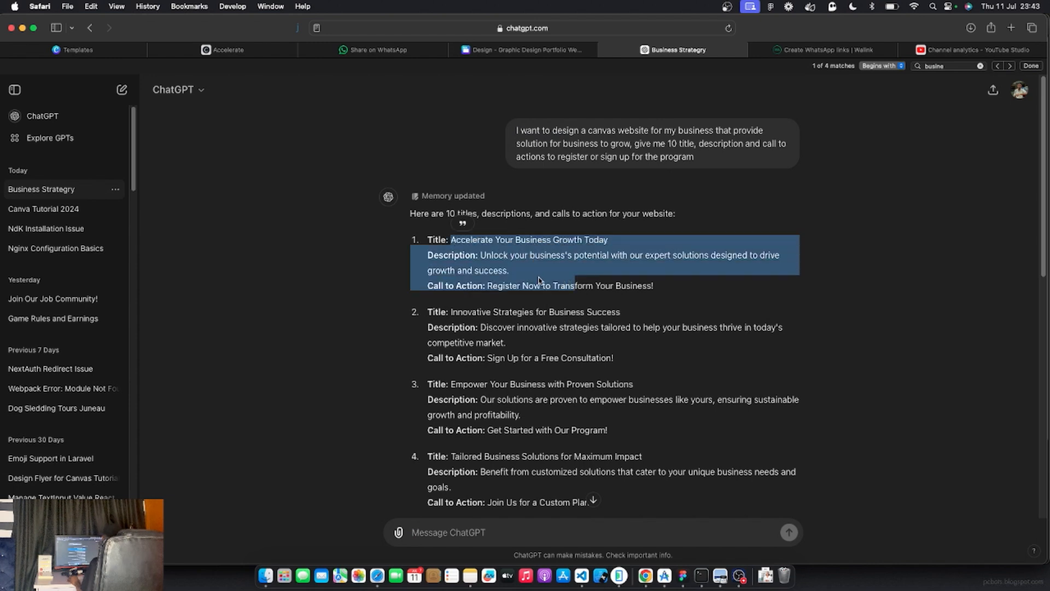
pyautogui.click(525, 275)
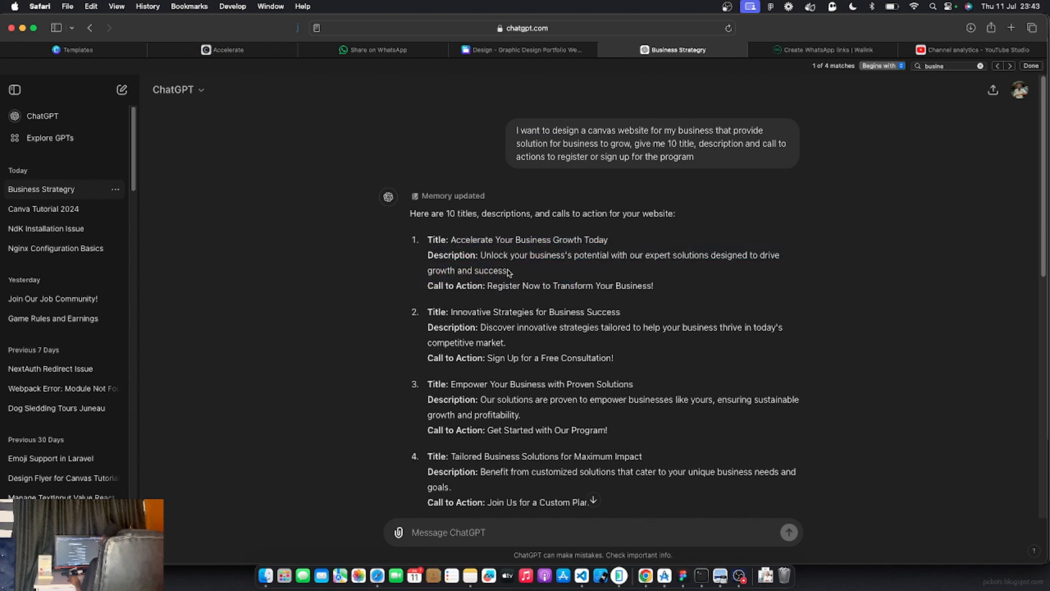
pyautogui.moveTo(451, 241); pyautogui.dragTo(598, 242)
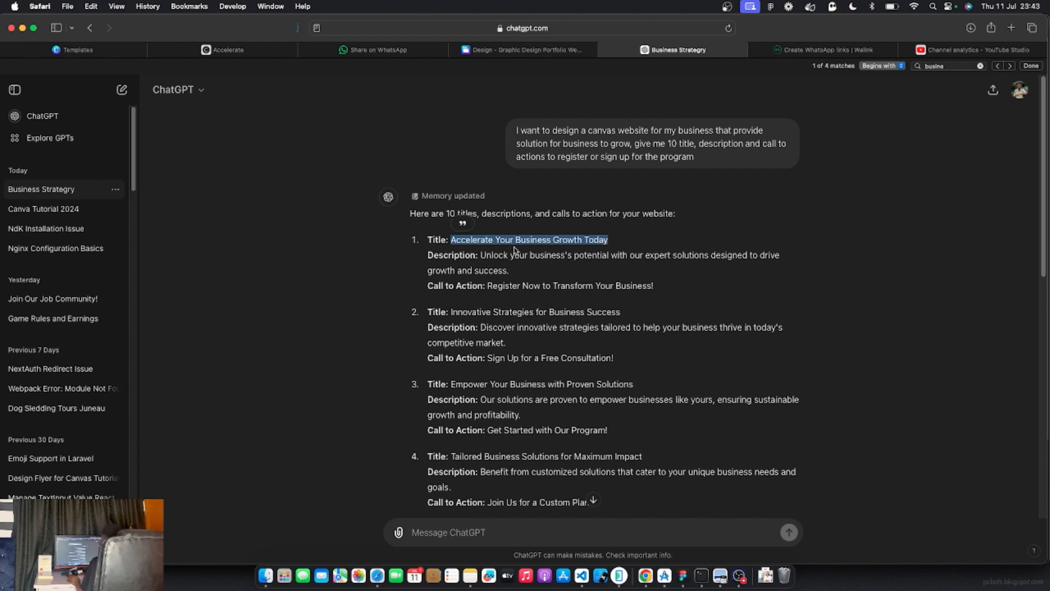
pyautogui.click(469, 257)
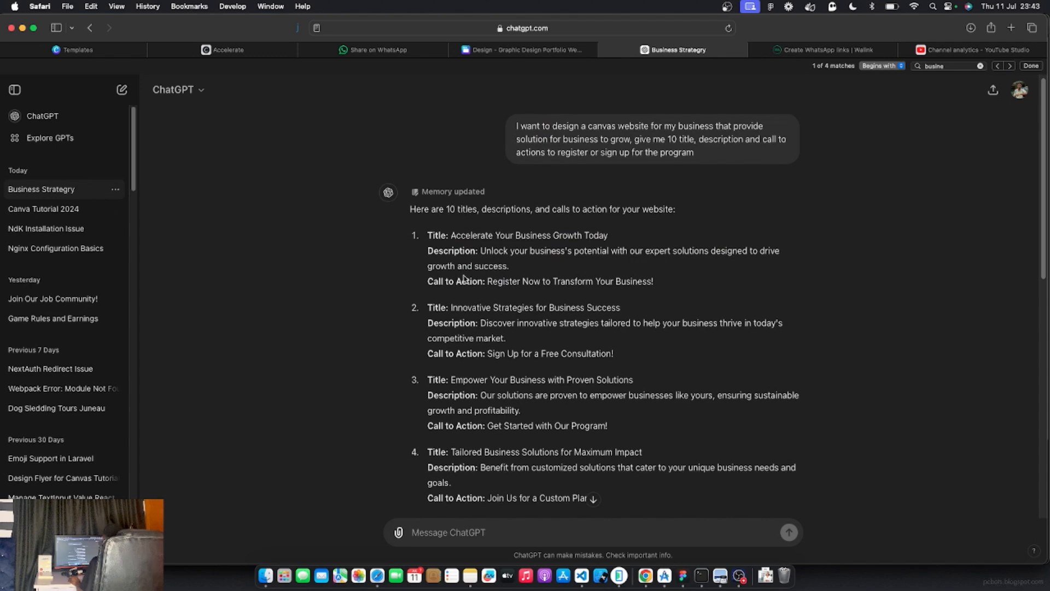
# Copy the title 'Accelerate Your Business Growth Today' after scanning the other suggestions
pyautogui.scroll(-2, 463, 278)
pyautogui.scroll(-6, 464, 277)
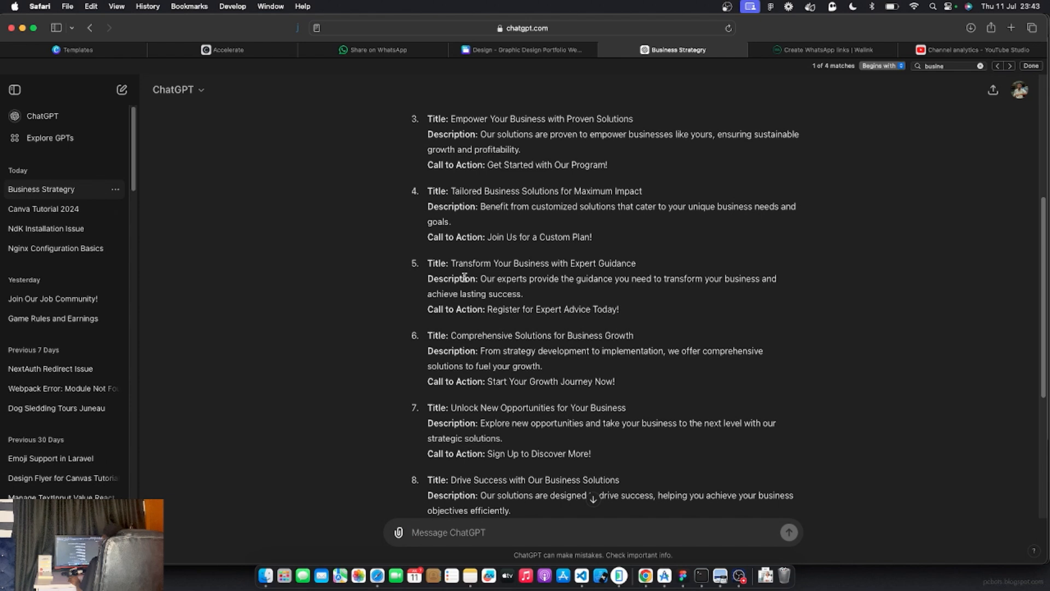
pyautogui.scroll(-1, 464, 278)
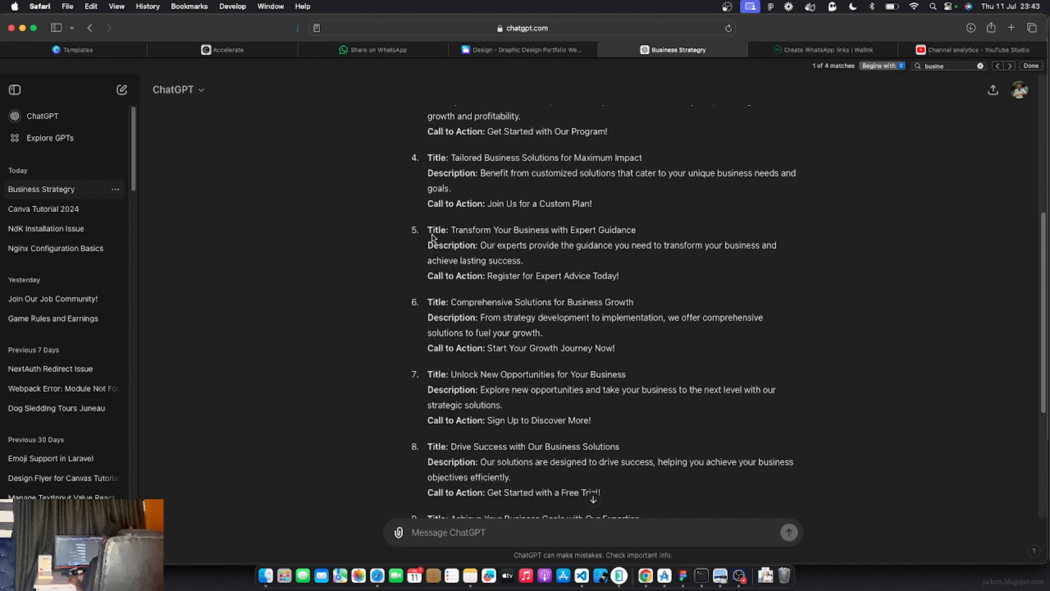
pyautogui.moveTo(432, 237); pyautogui.dragTo(552, 286)
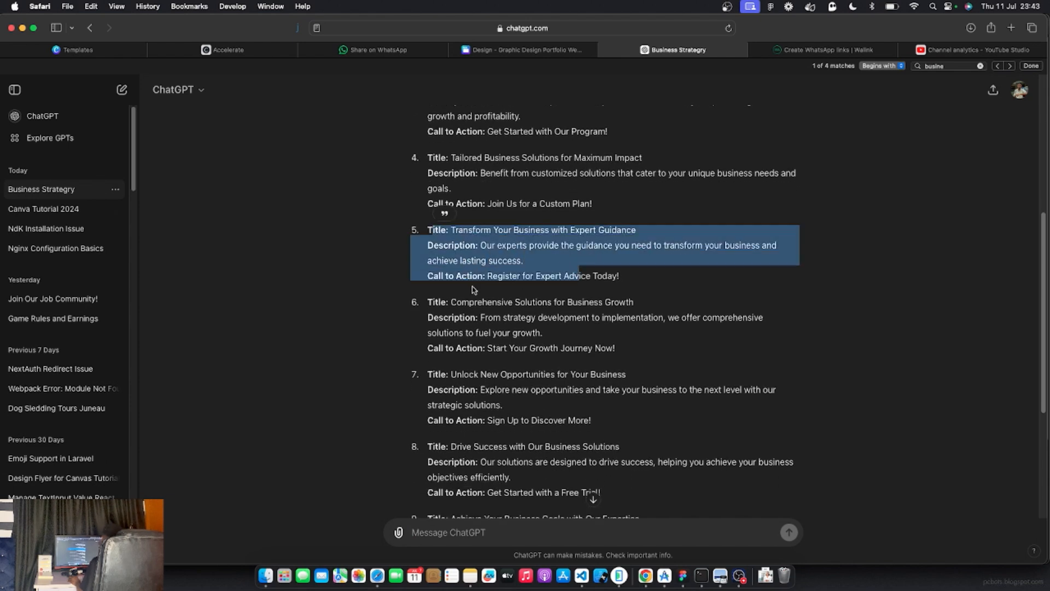
pyautogui.scroll(-1, 484, 334)
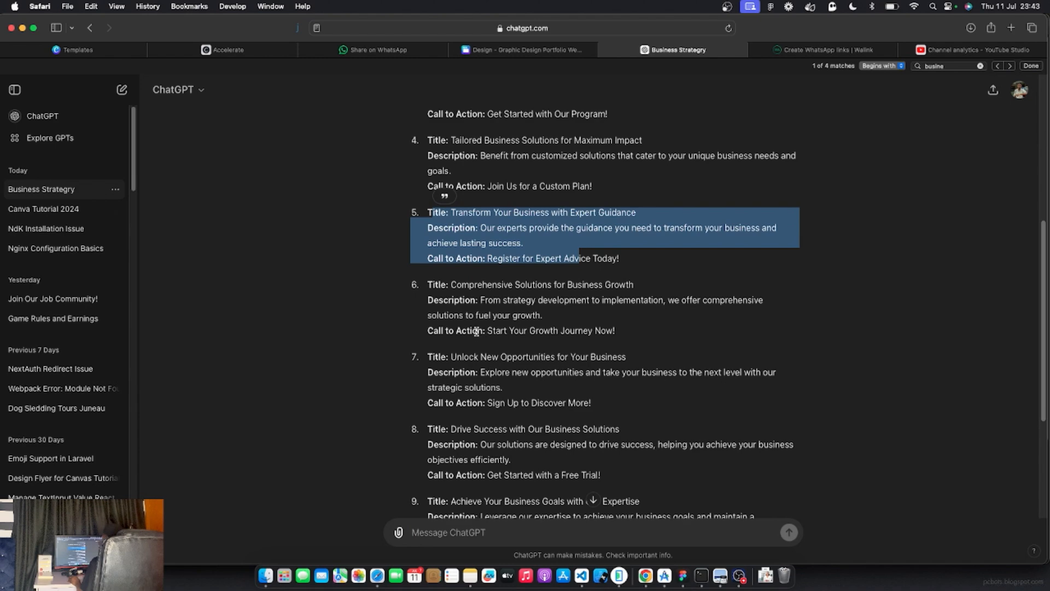
pyautogui.scroll(5, 476, 331)
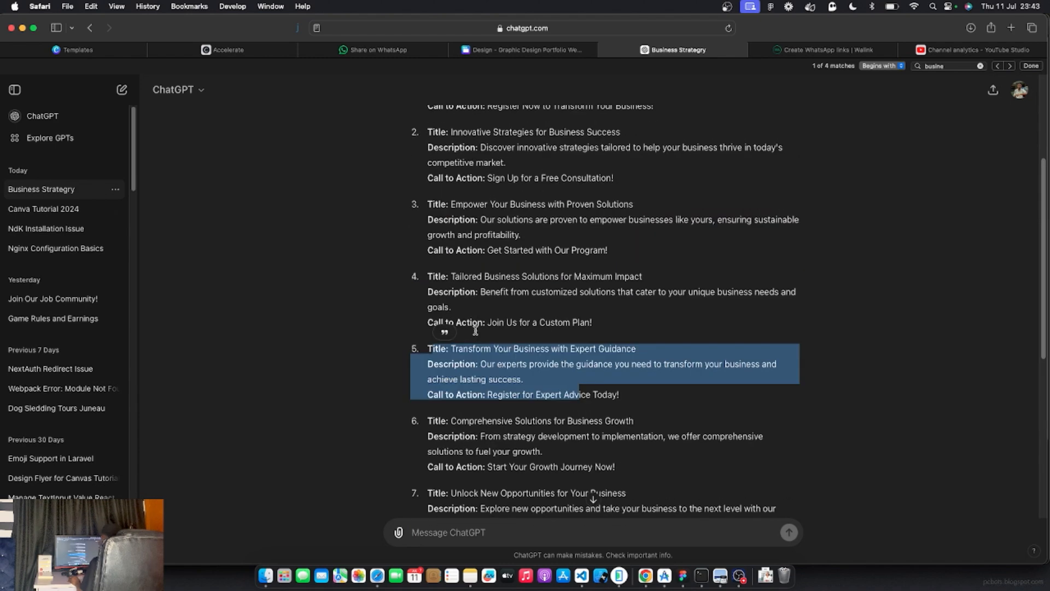
pyautogui.scroll(6, 475, 331)
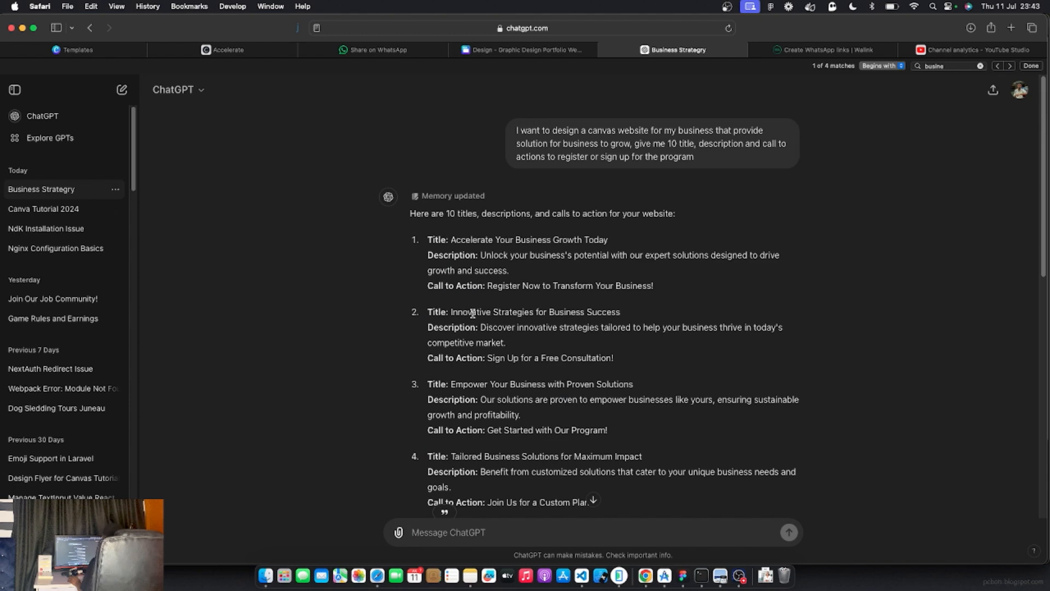
pyautogui.moveTo(451, 239); pyautogui.dragTo(611, 240)
pyautogui.rightClick(542, 239)
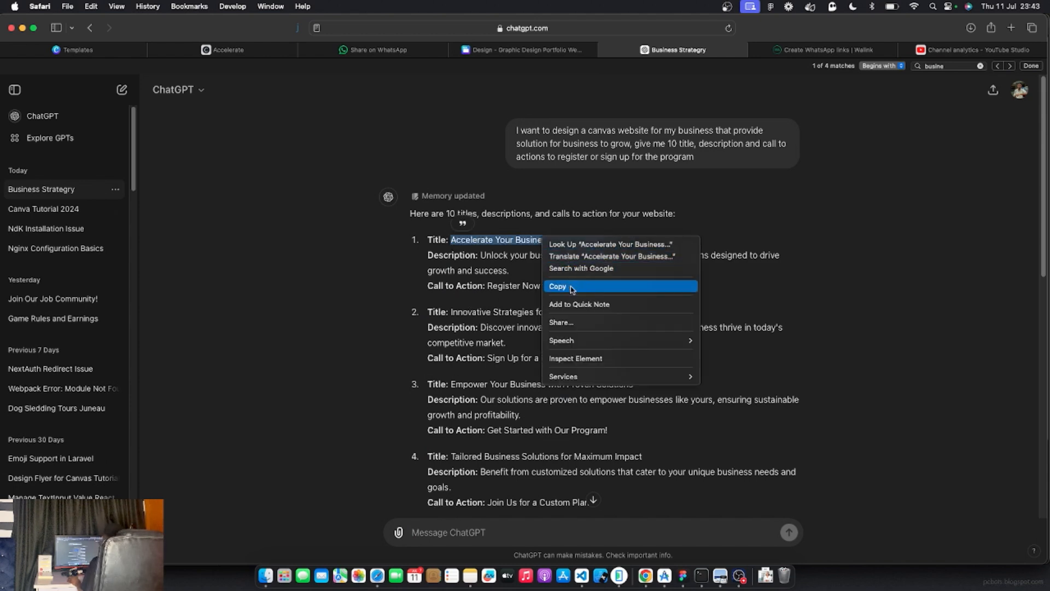
pyautogui.click(572, 288)
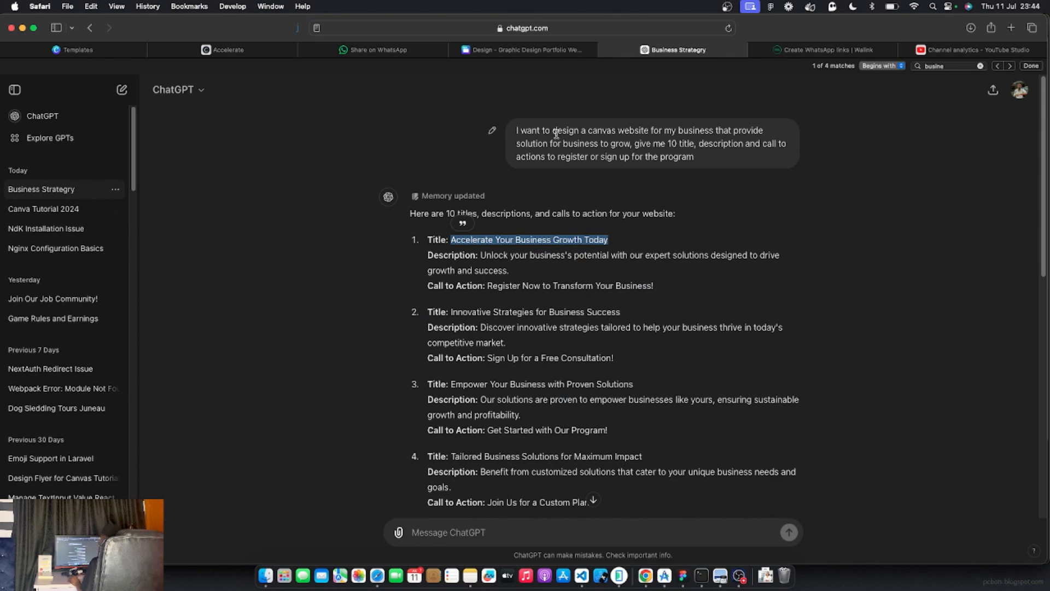
pyautogui.click(502, 50)
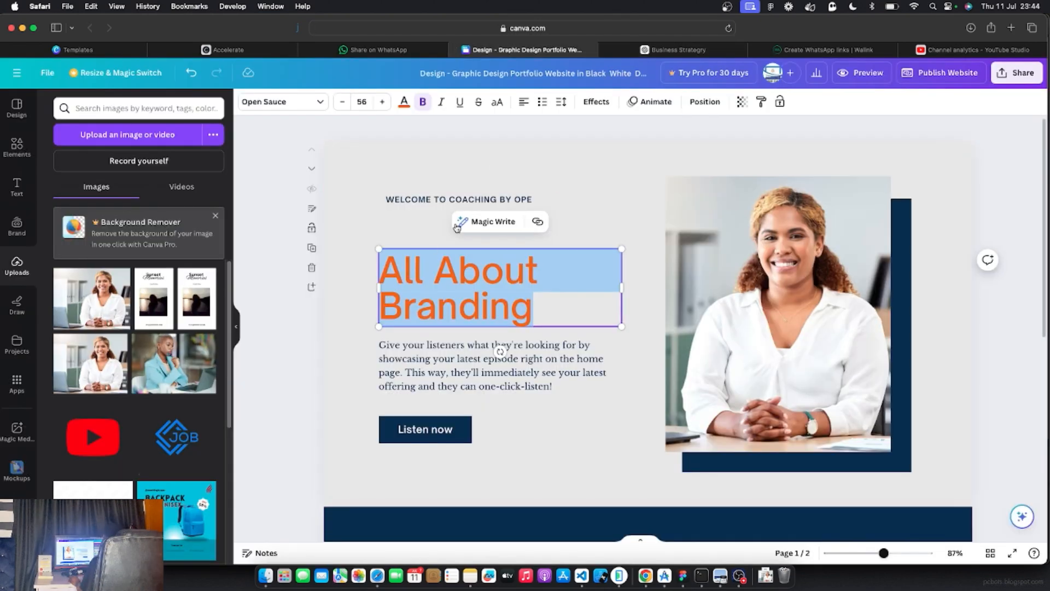
# Paste 'Accelerate Your Business Growth Today' over the All About Branding headline
pyautogui.rightClick(437, 268)
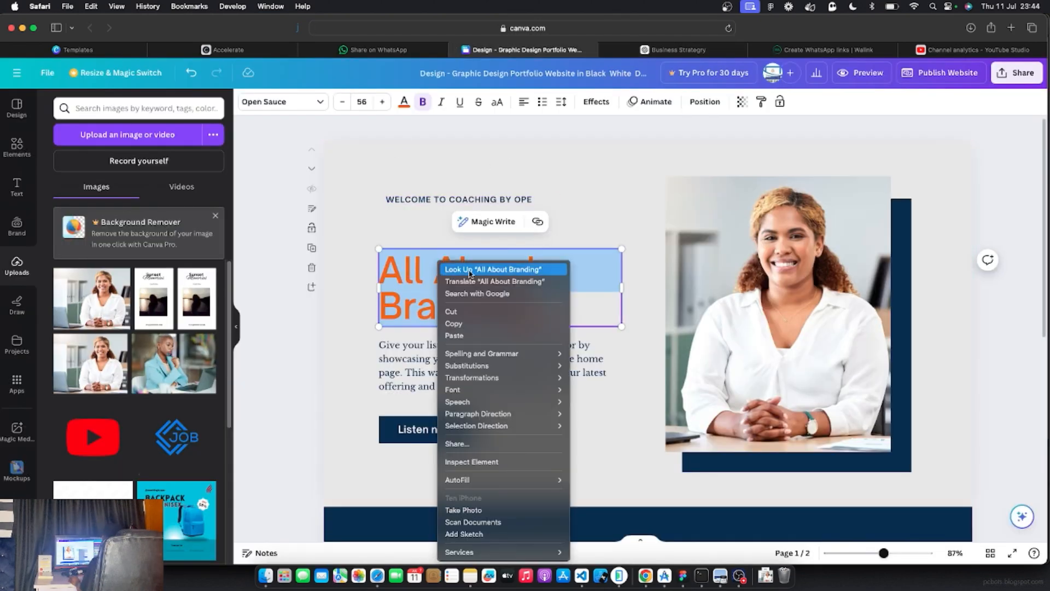
pyautogui.click(454, 336)
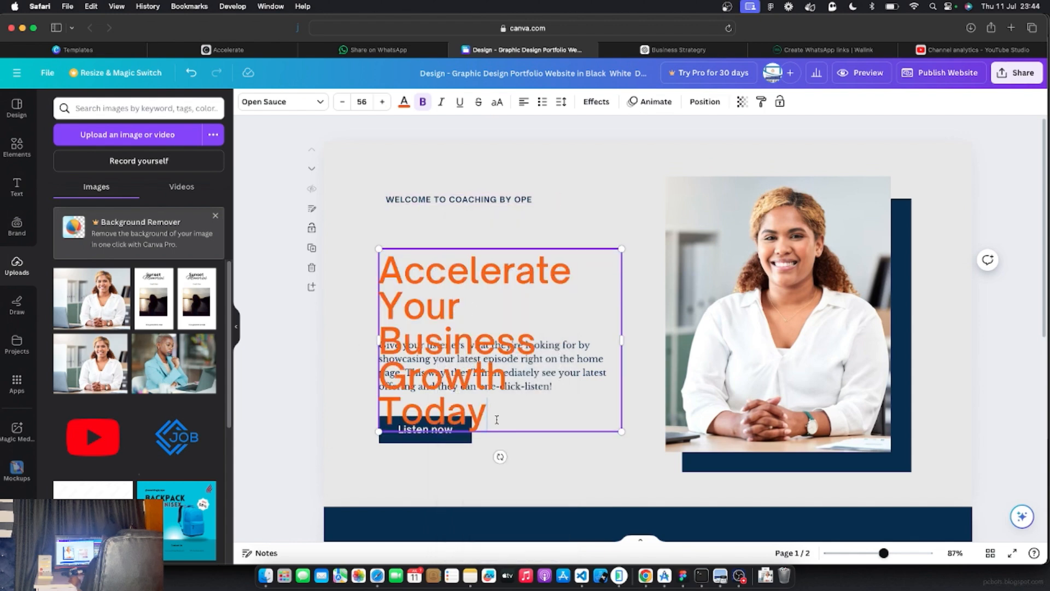
pyautogui.click(272, 380)
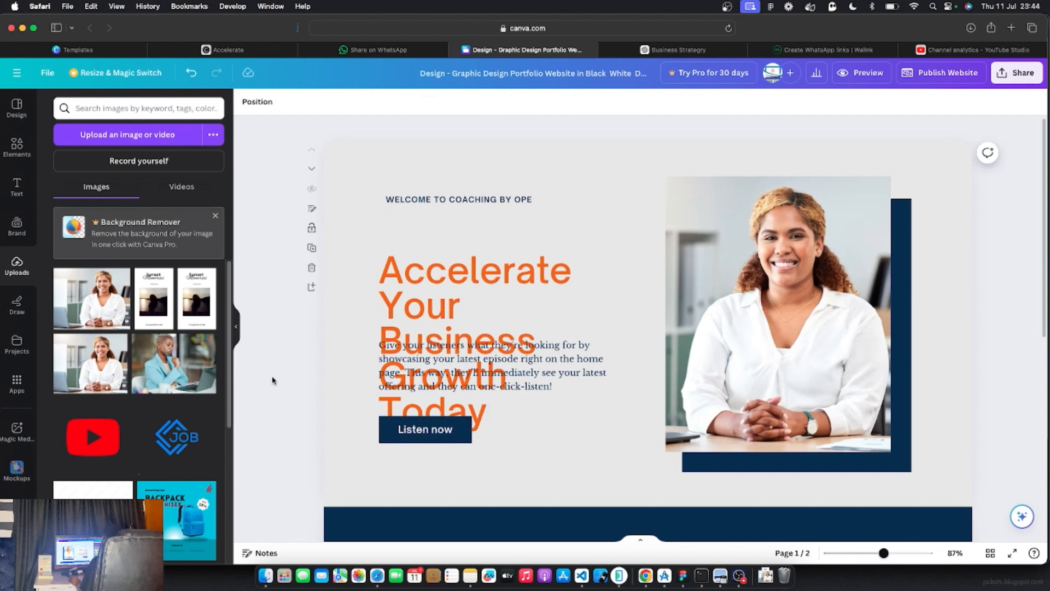
# Shrink the new headline to font size 38
pyautogui.click(412, 279)
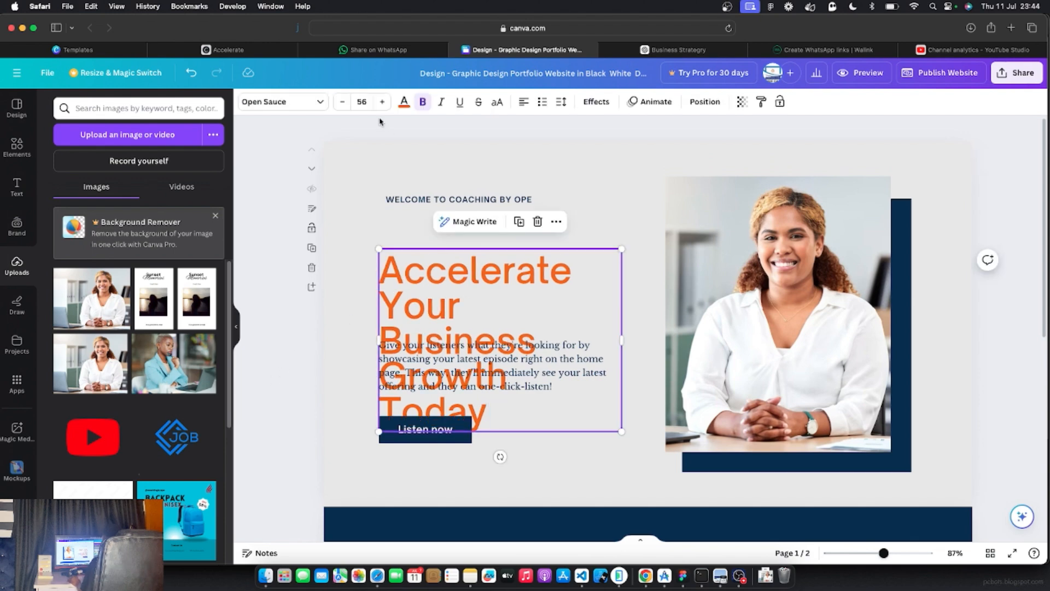
pyautogui.click(342, 102)
pyautogui.click(342, 102)
pyautogui.click(342, 102)
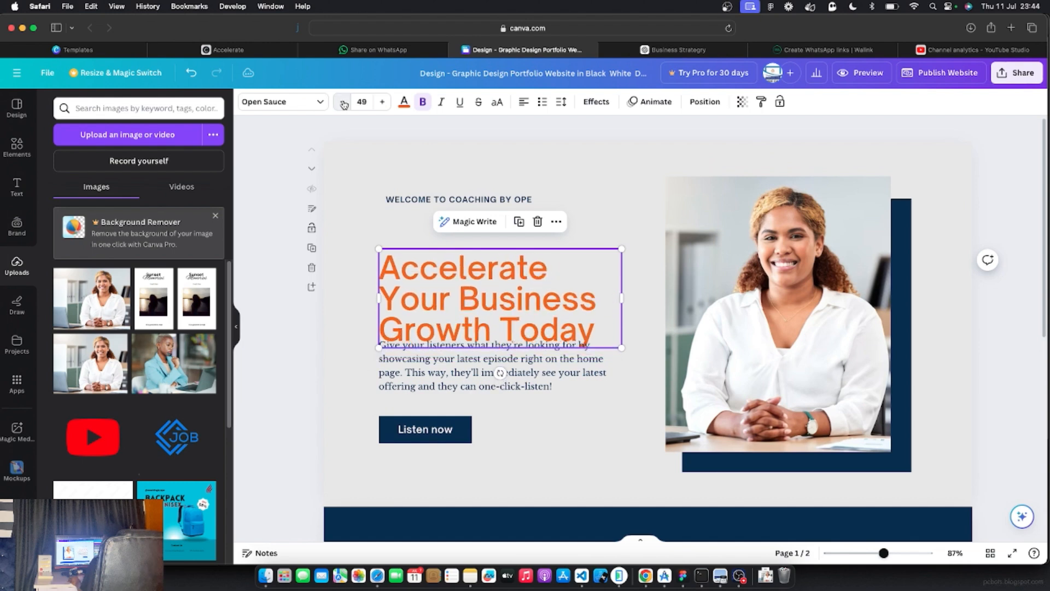
pyautogui.click(342, 102)
pyautogui.click(343, 102)
pyautogui.click(342, 101)
pyautogui.click(342, 102)
pyautogui.click(342, 102)
pyautogui.click(343, 102)
pyautogui.click(342, 101)
pyautogui.click(343, 101)
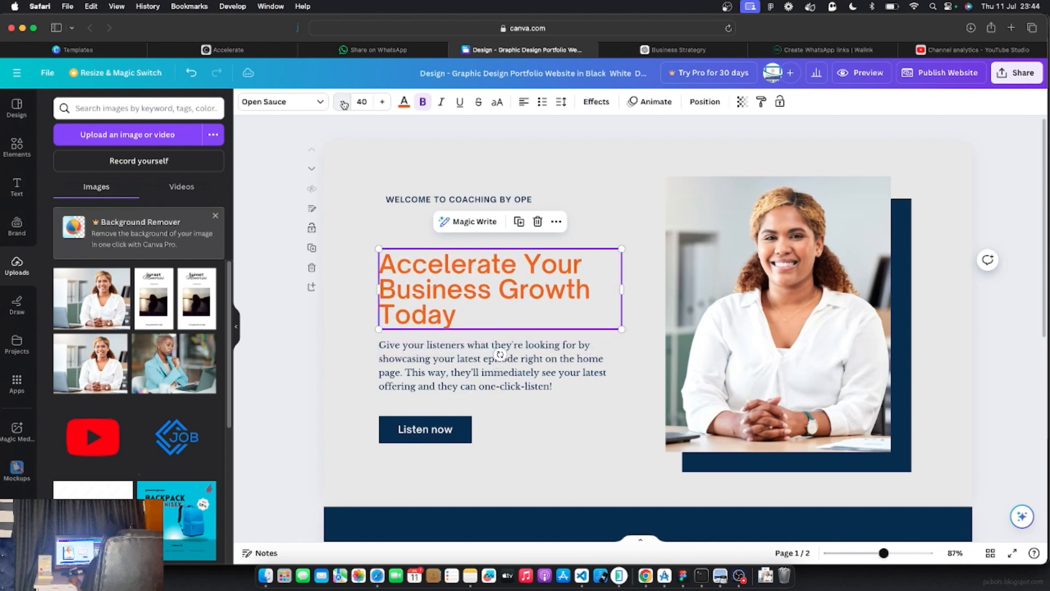
pyautogui.click(342, 102)
pyautogui.click(342, 102)
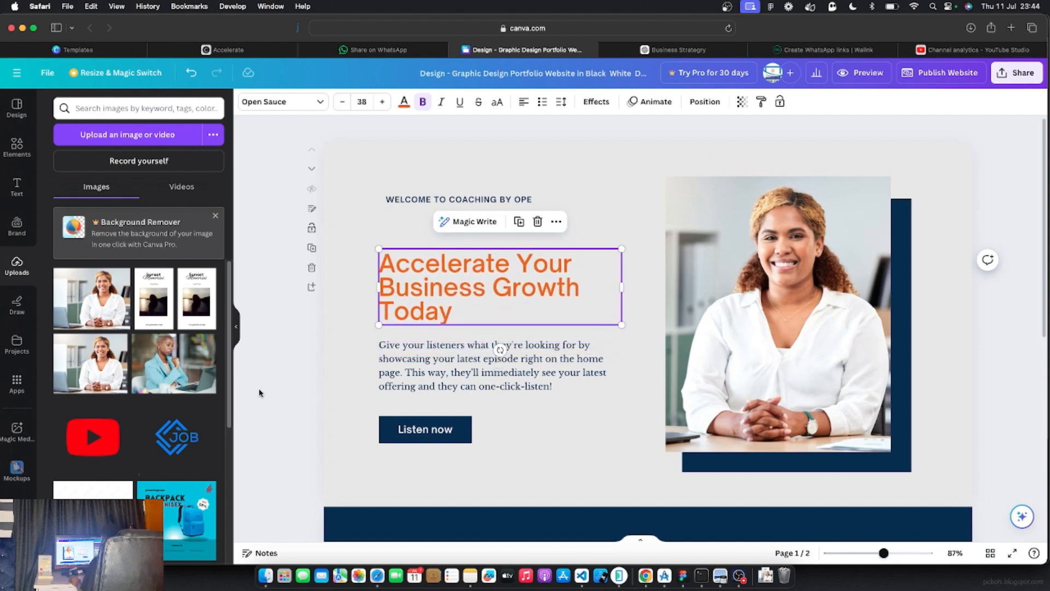
pyautogui.click(273, 397)
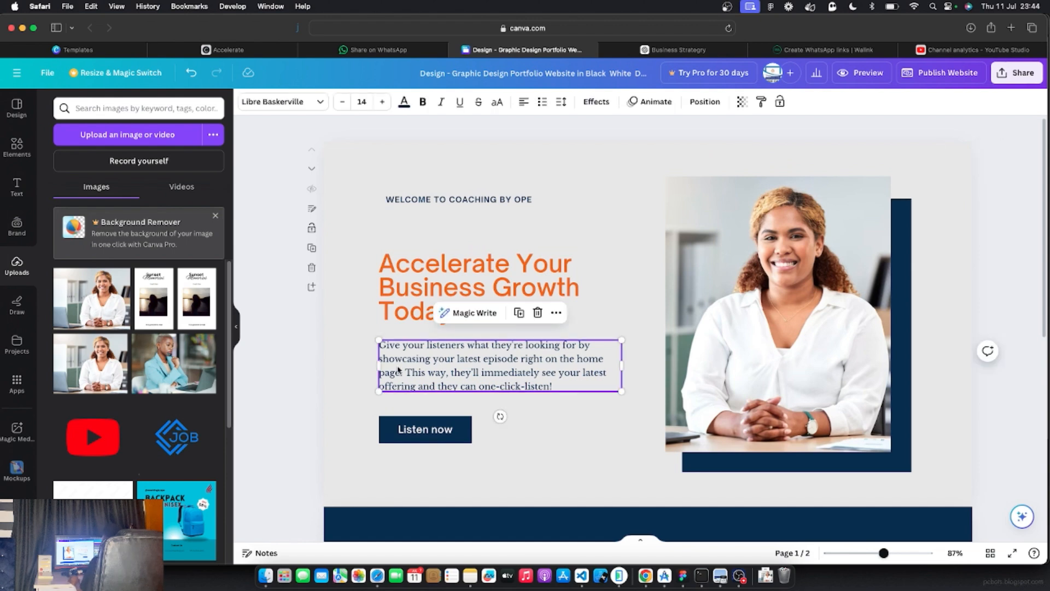
pyautogui.click(680, 51)
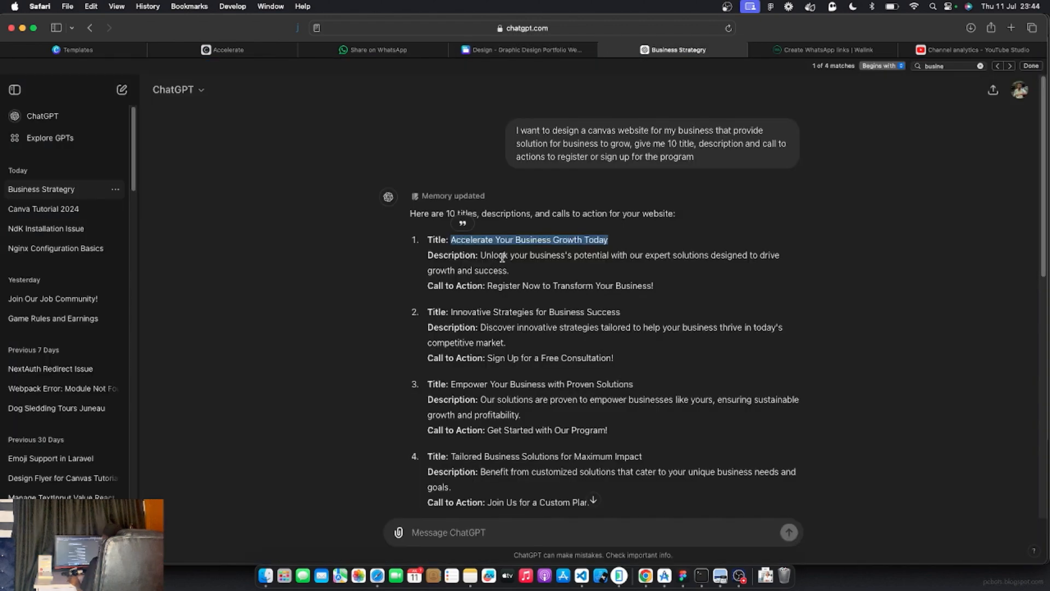
# Copy ChatGPT's first suggested description and select the placeholder body text in Canva
pyautogui.moveTo(480, 256); pyautogui.dragTo(510, 270)
pyautogui.press('super+c')
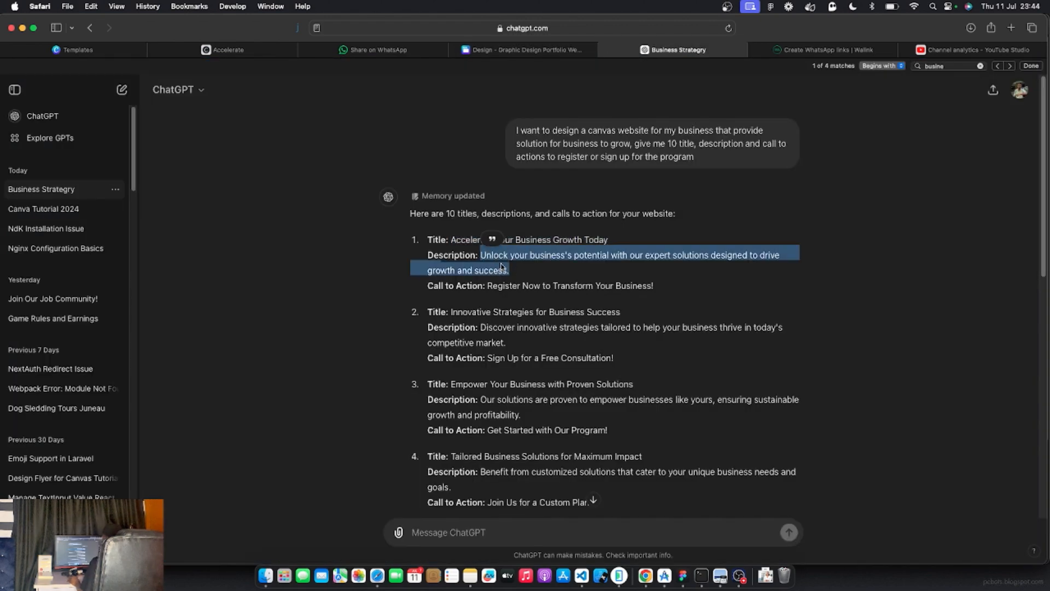
pyautogui.rightClick(501, 264)
pyautogui.click(517, 308)
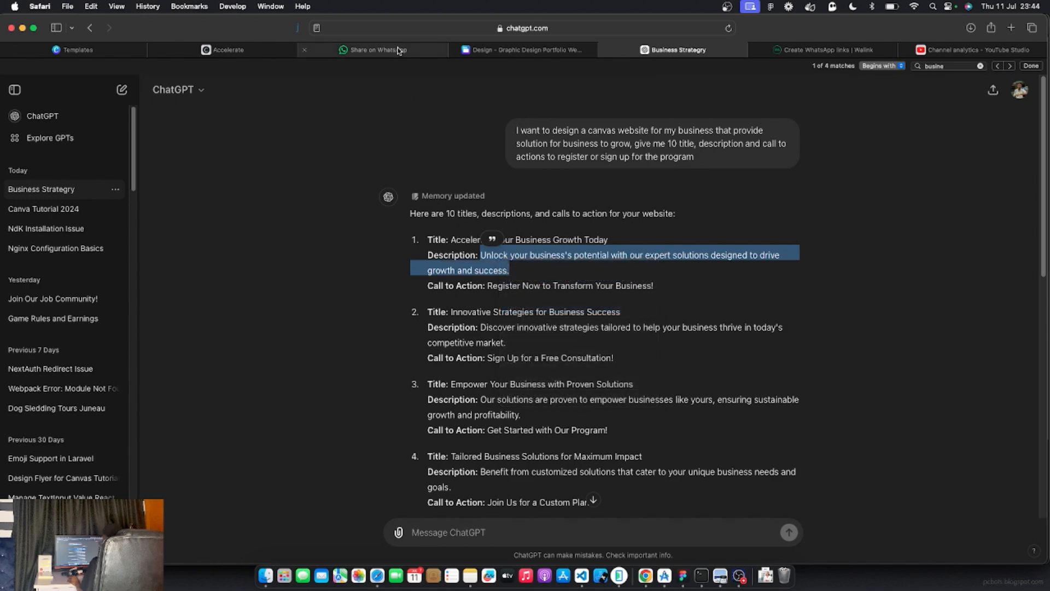
pyautogui.click(235, 49)
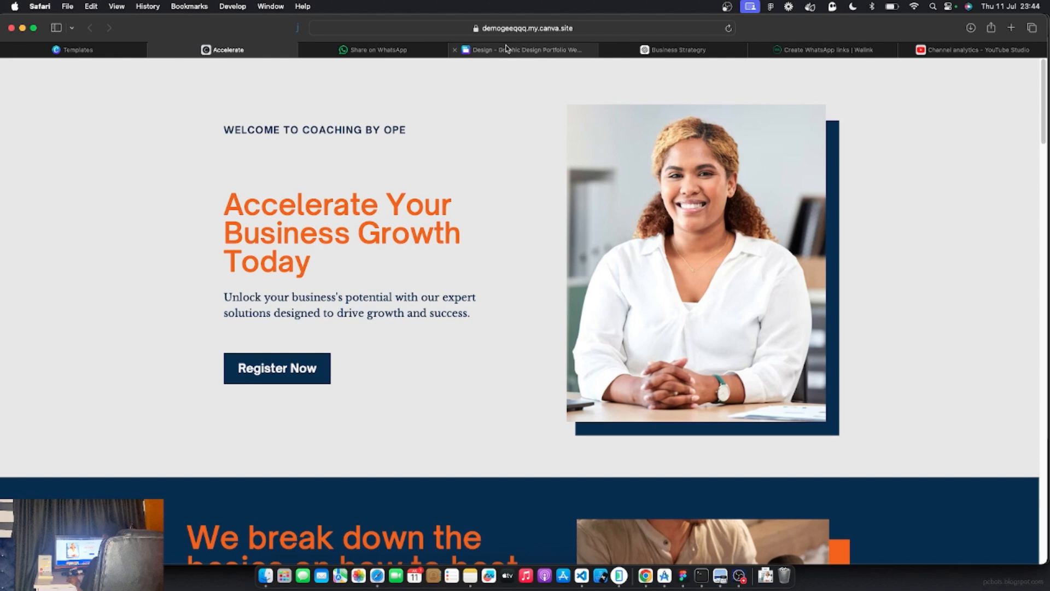
pyautogui.click(465, 50)
pyautogui.tripleClick(418, 361)
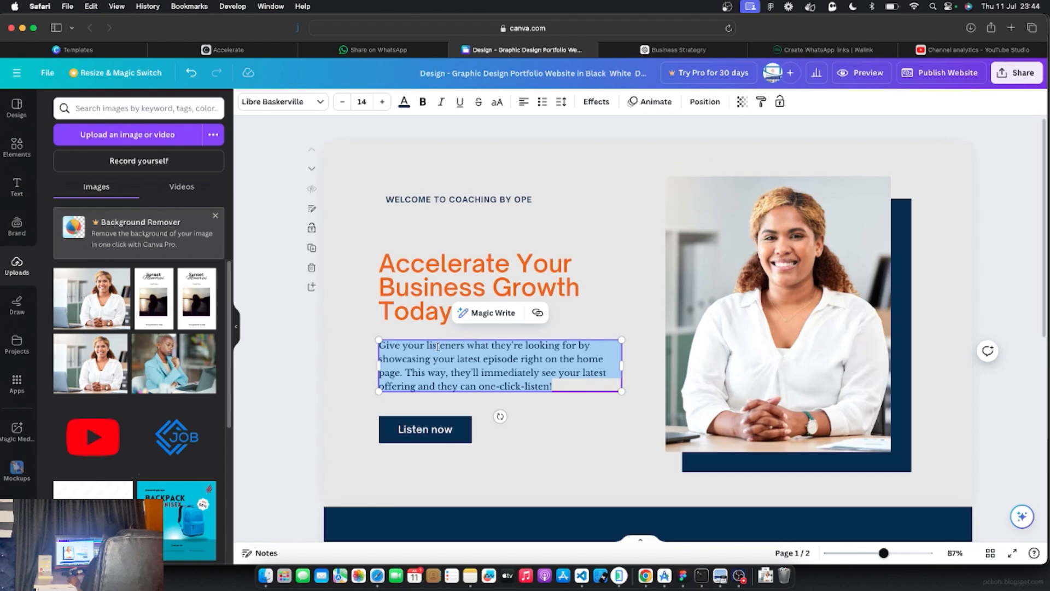
# Paste the 'Unlock your business's potential…' description over the placeholder body text
pyautogui.rightClick(438, 347)
pyautogui.click(469, 333)
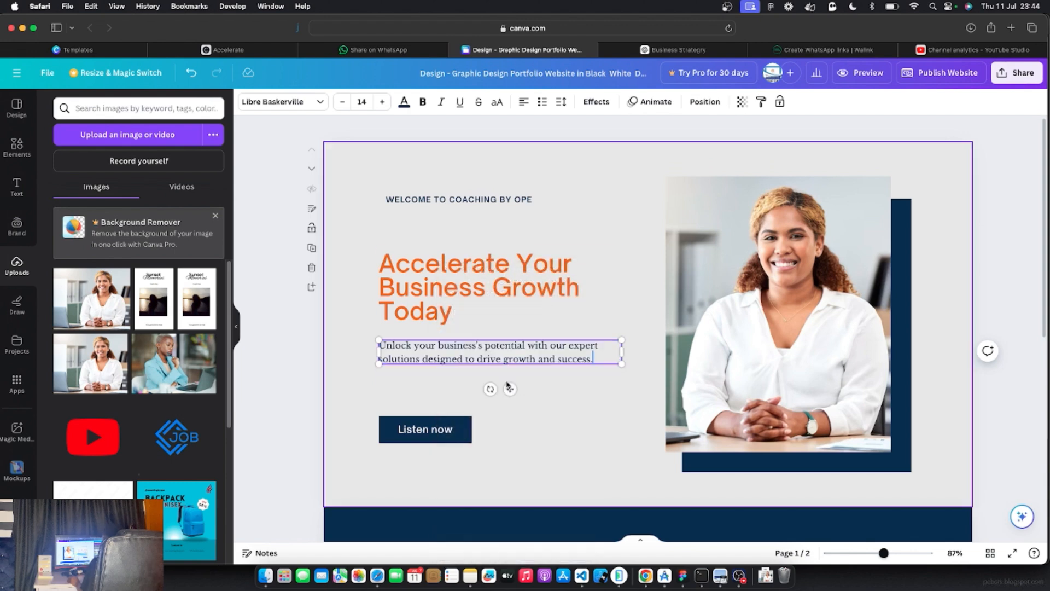
pyautogui.click(271, 392)
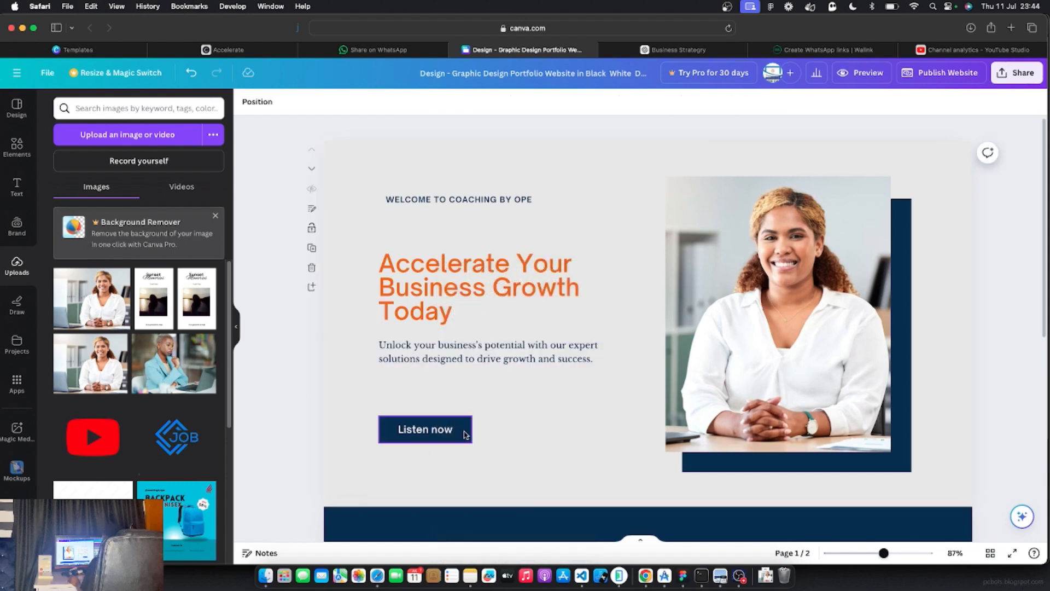
# Move the Listen now button up beneath the new paragraph
pyautogui.click(464, 432)
pyautogui.moveTo(462, 430); pyautogui.dragTo(461, 406)
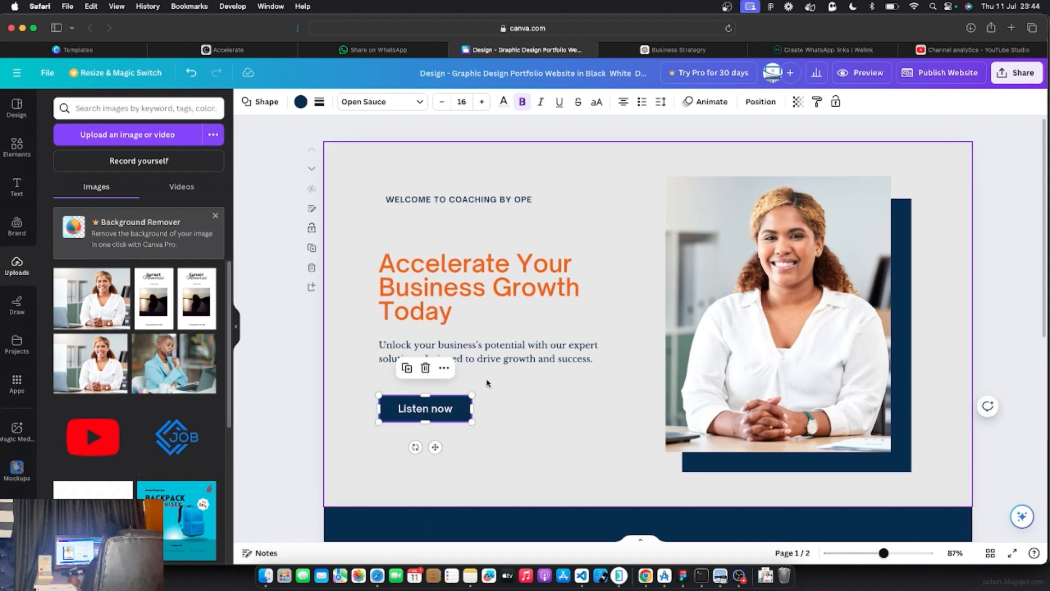
pyautogui.click(462, 381)
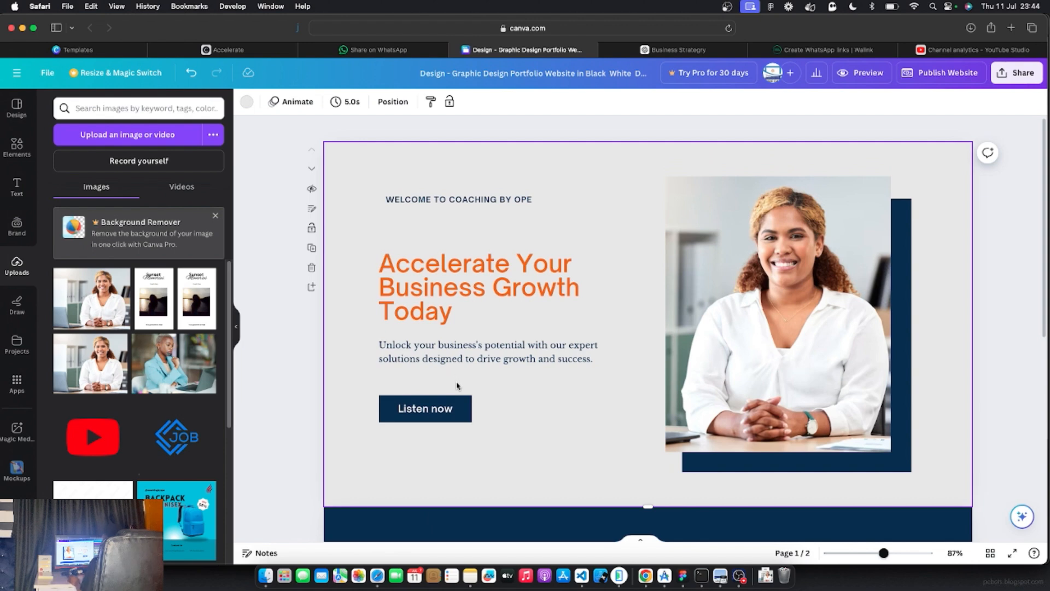
pyautogui.doubleClick(416, 413)
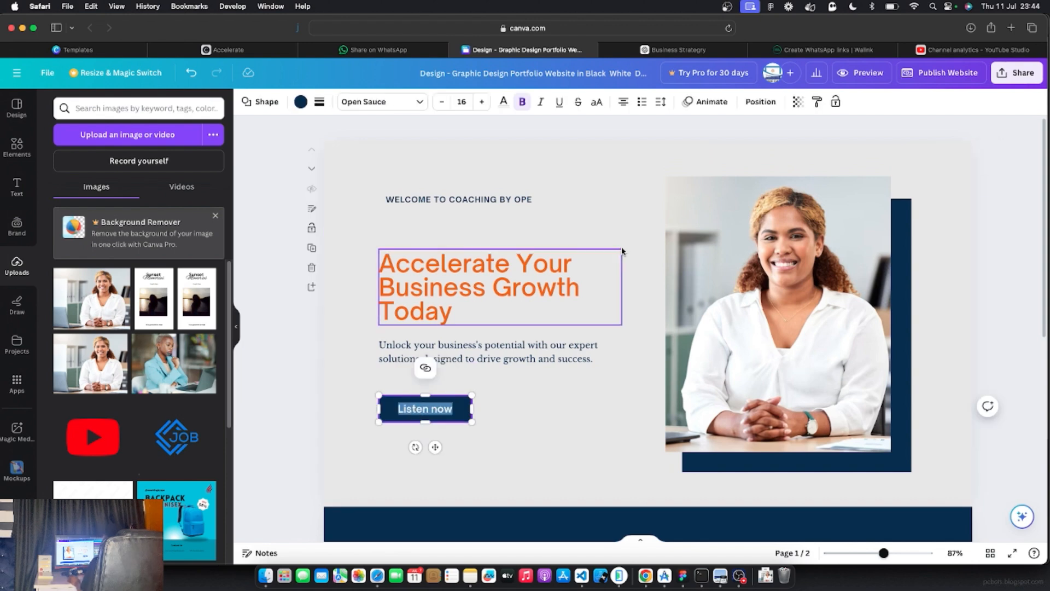
# Copy 'Register Now' from ChatGPT's first call to action
pyautogui.click(684, 51)
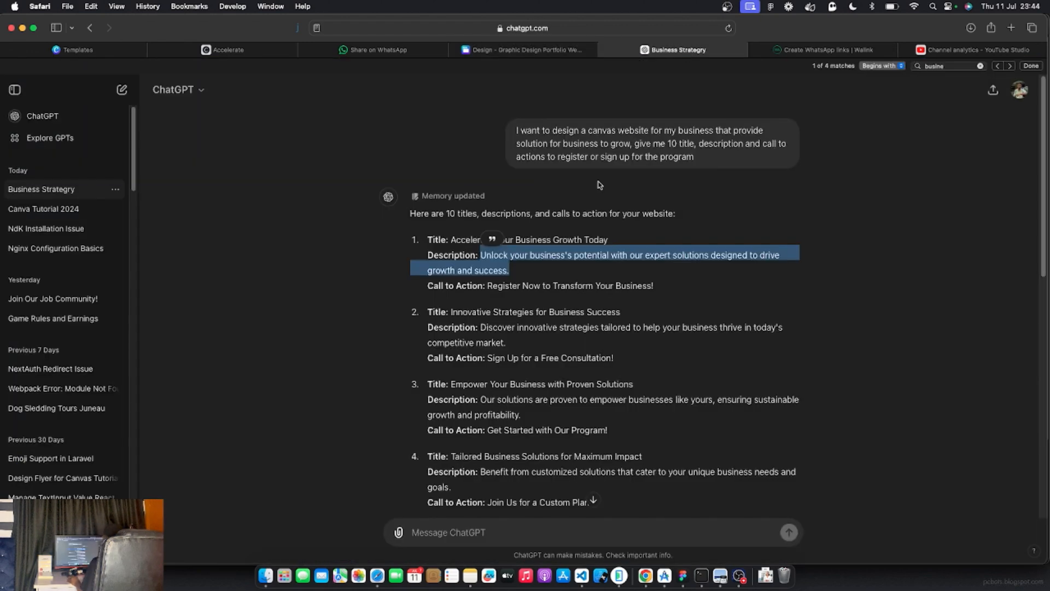
pyautogui.moveTo(488, 286); pyautogui.dragTo(540, 286)
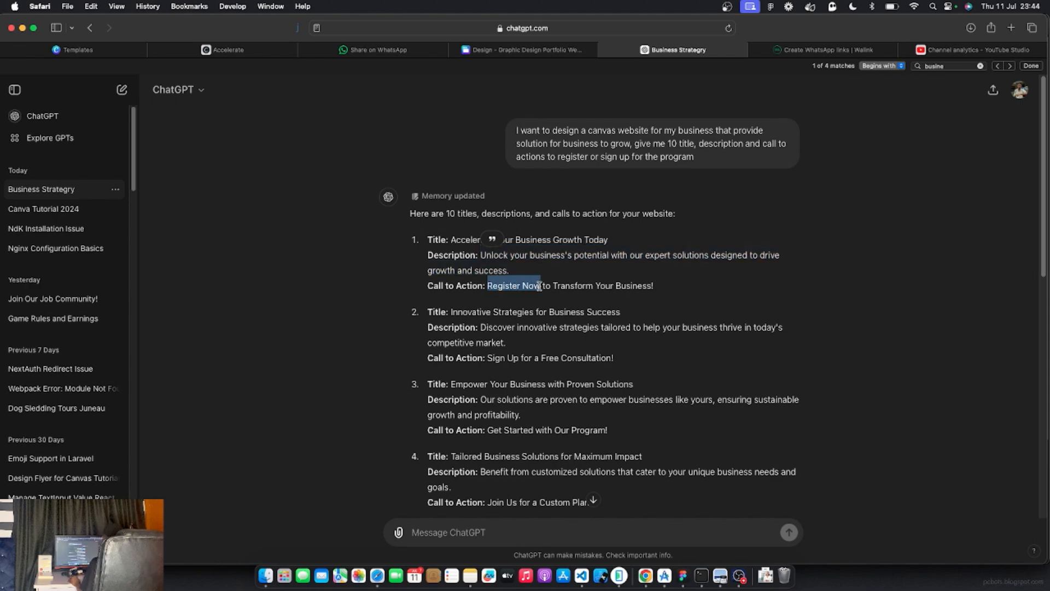
pyautogui.rightClick(517, 286)
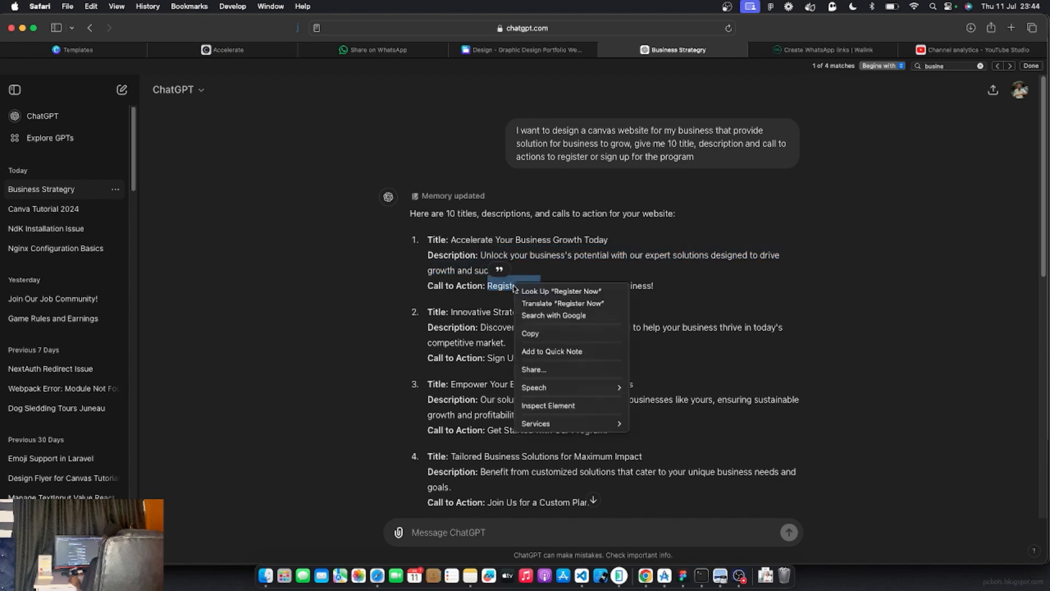
pyautogui.click(530, 334)
pyautogui.moveTo(543, 285); pyautogui.dragTo(643, 286)
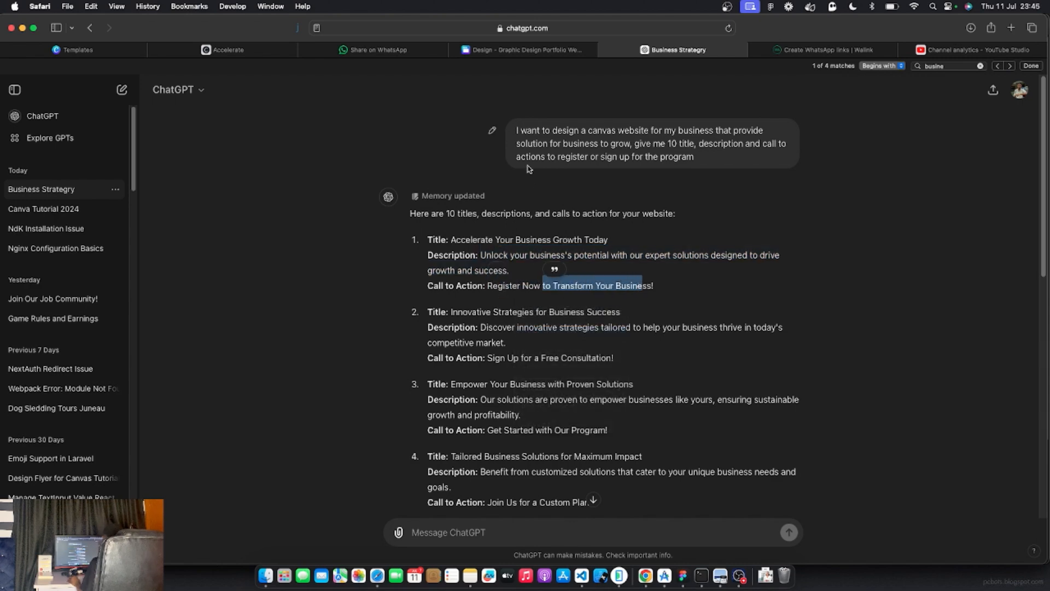
pyautogui.click(522, 49)
# Paste 'Register Now' over the hero button's Listen now label
pyautogui.doubleClick(431, 412)
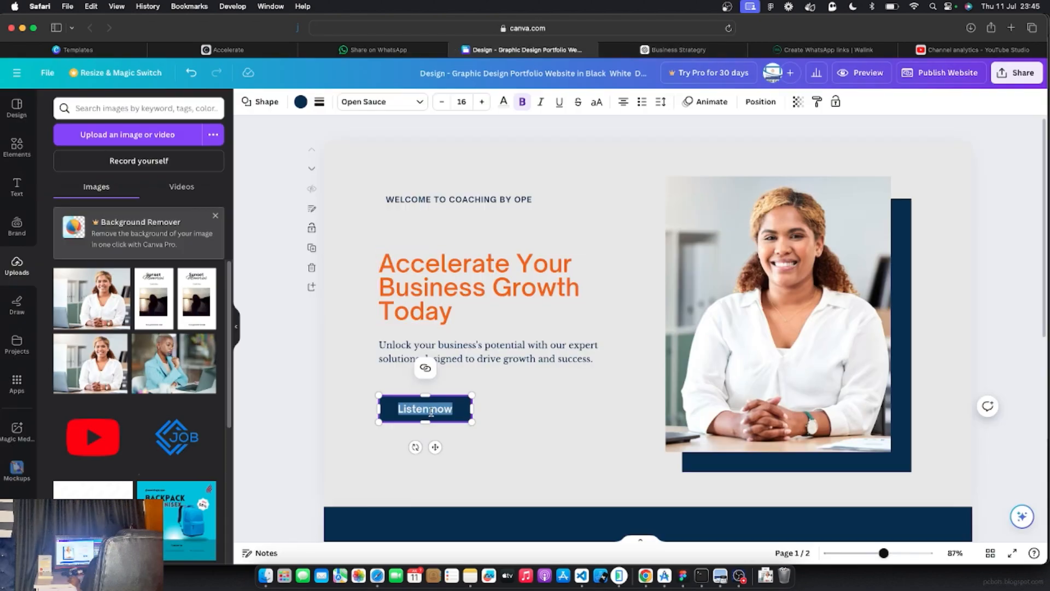
pyautogui.rightClick(431, 413)
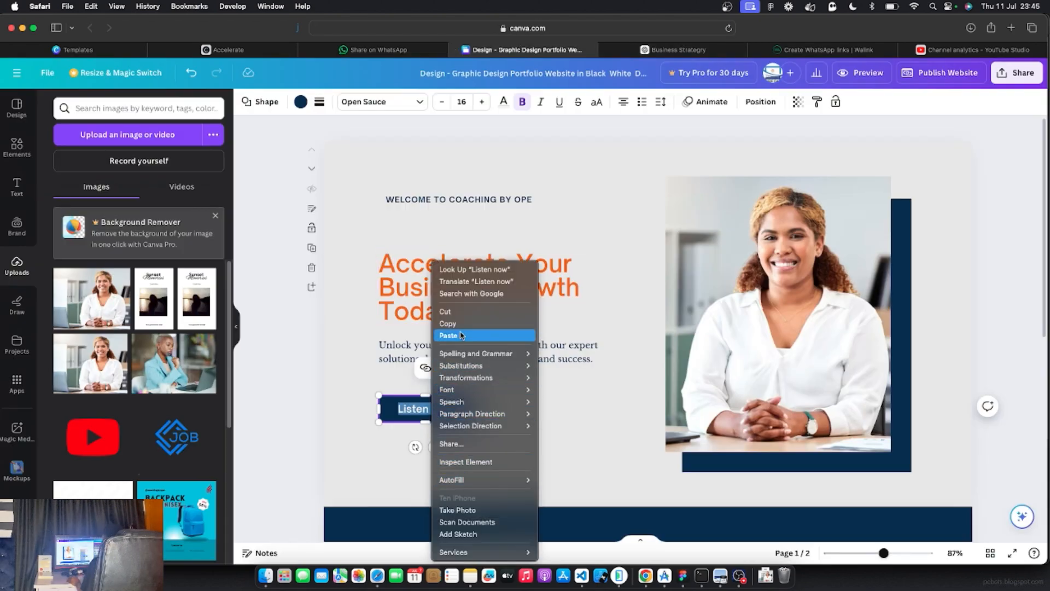
pyautogui.click(461, 335)
pyautogui.click(279, 460)
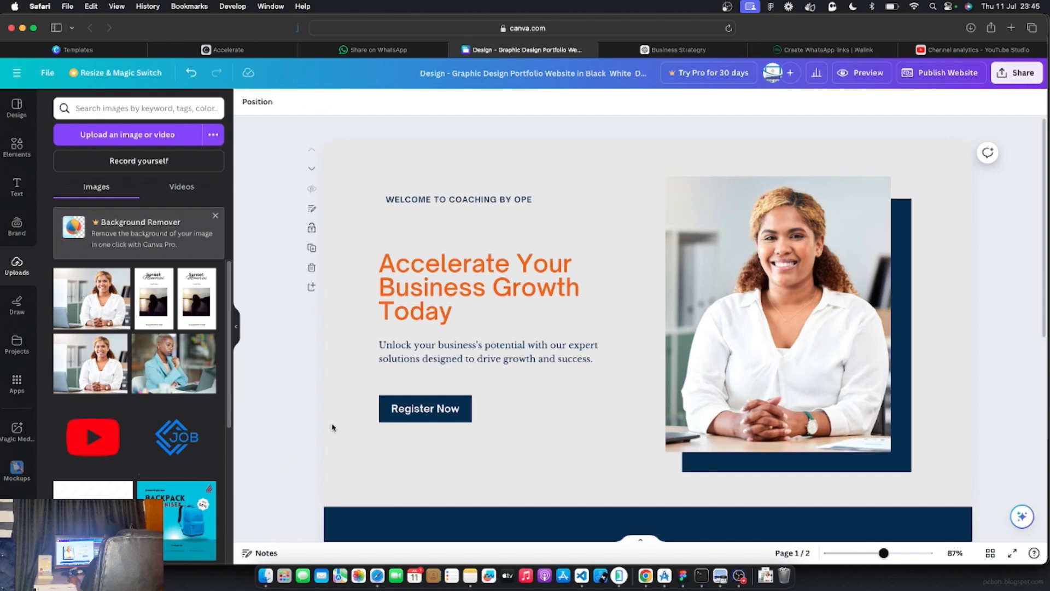
pyautogui.scroll(-2, 601, 376)
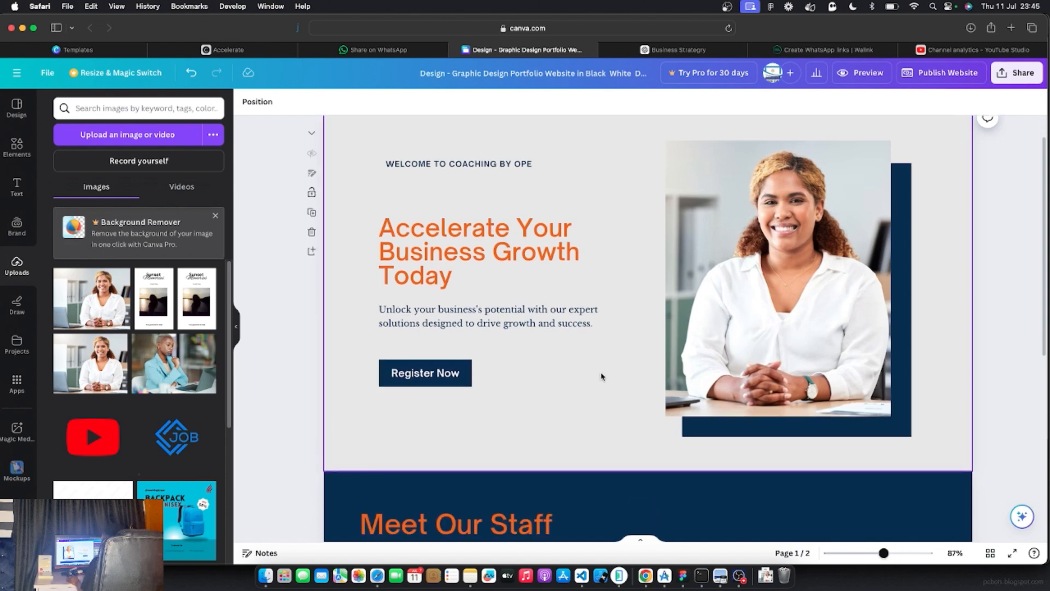
pyautogui.scroll(3, 601, 376)
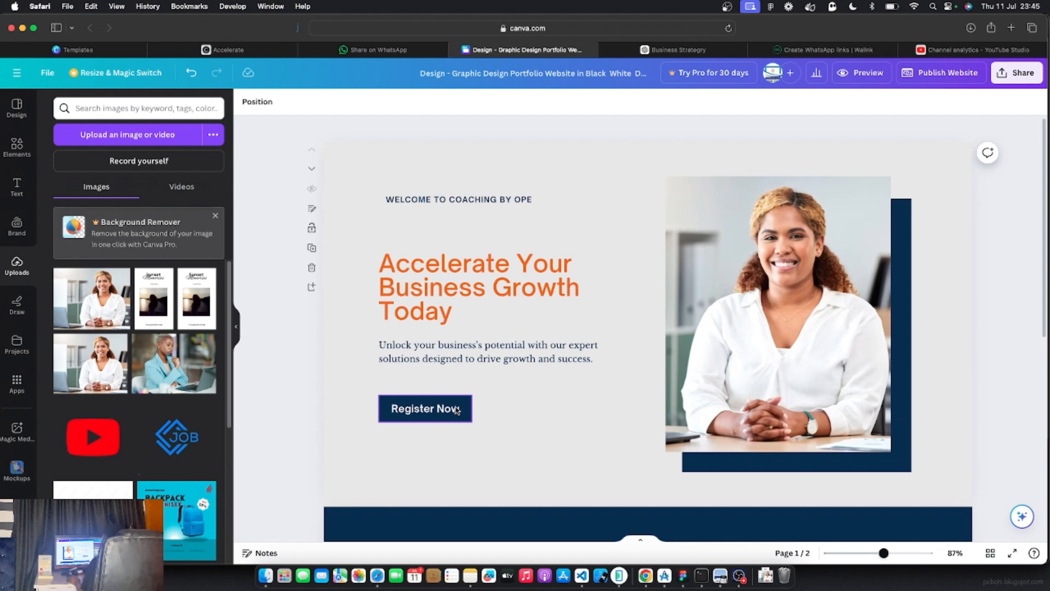
pyautogui.click(456, 410)
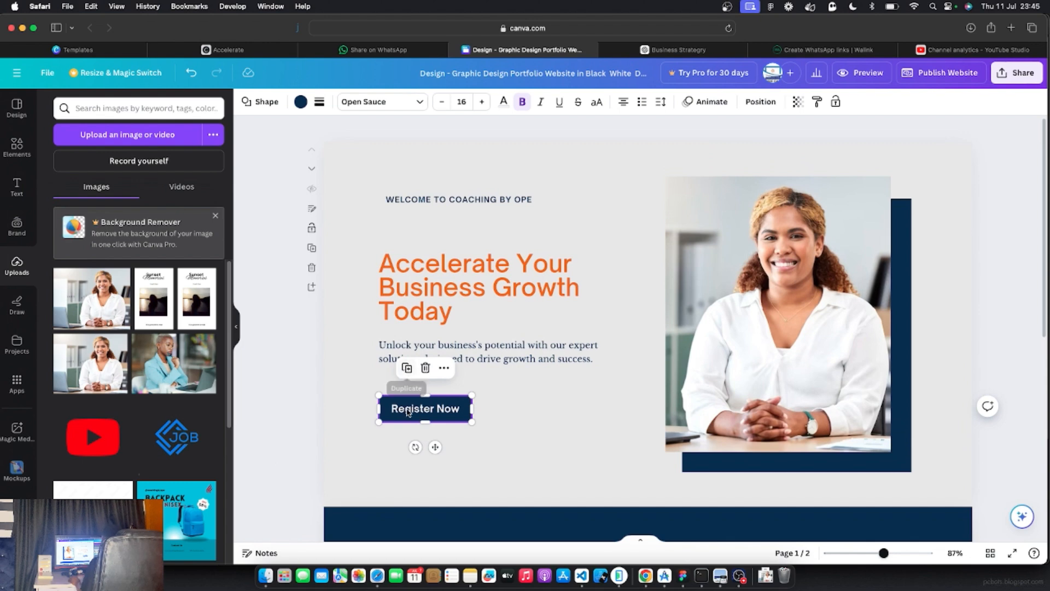
# Duplicate the navy Register Now button, place the copy to its right, and make it orange
pyautogui.click(407, 370)
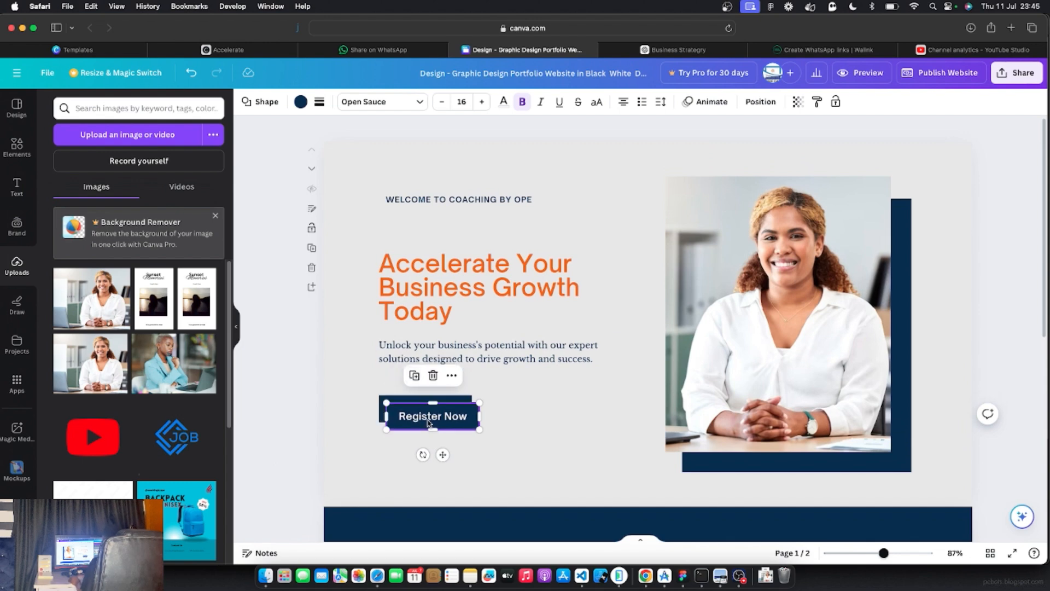
pyautogui.moveTo(427, 421); pyautogui.dragTo(533, 413)
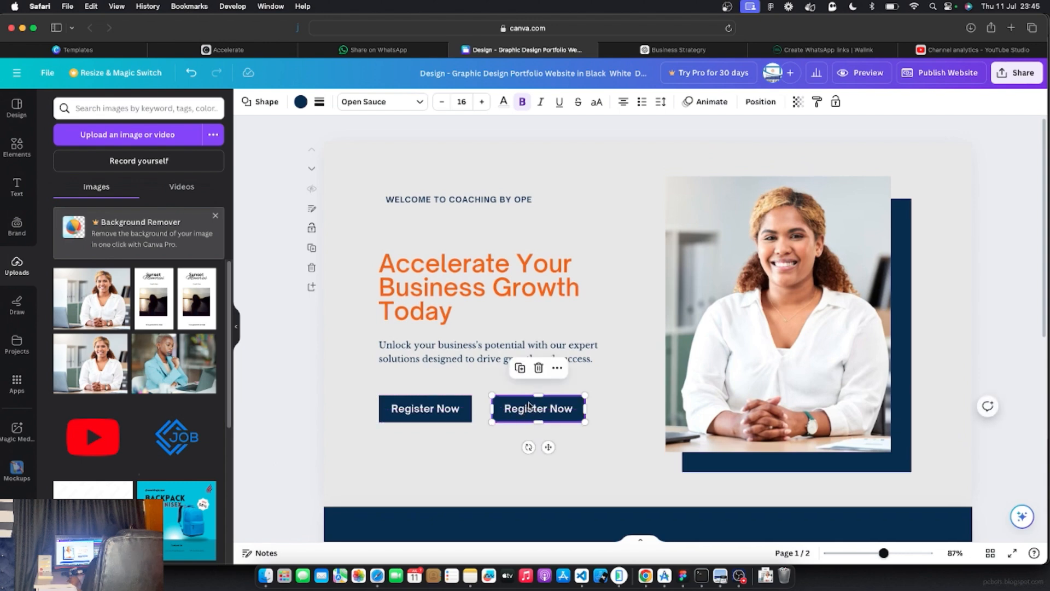
pyautogui.click(300, 102)
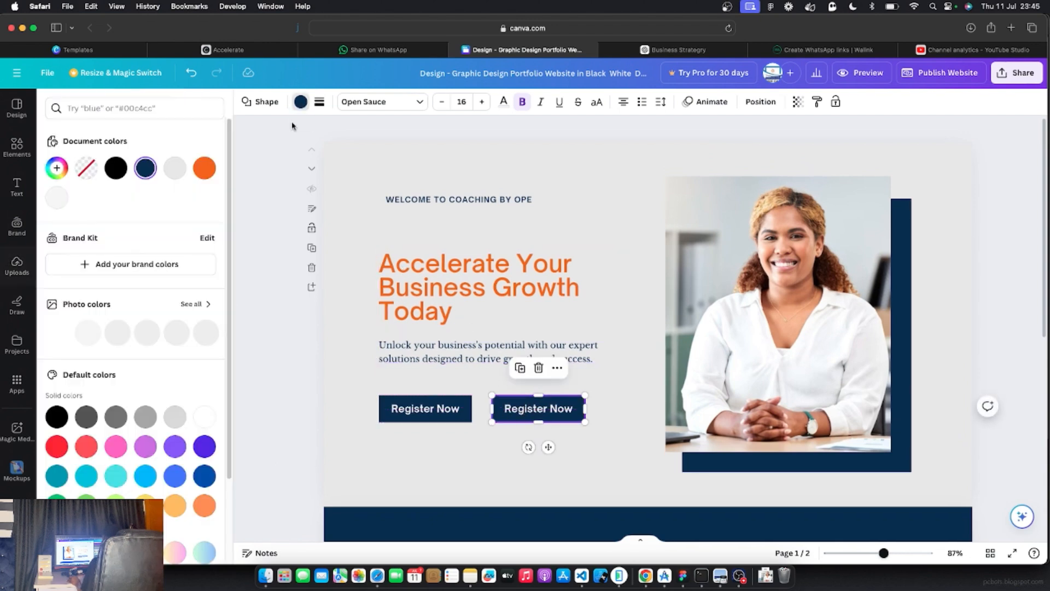
pyautogui.click(206, 171)
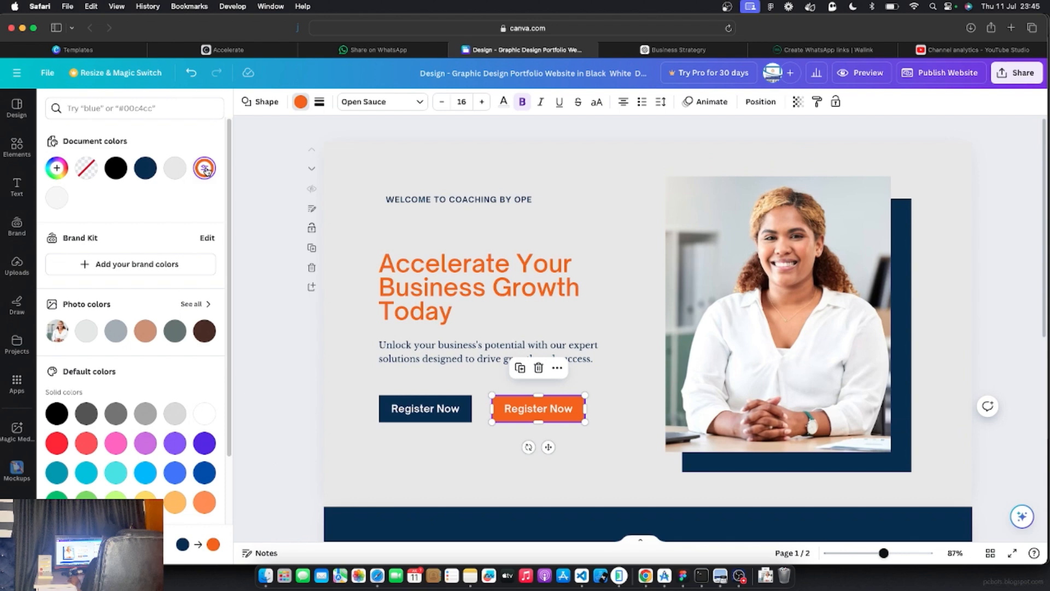
pyautogui.click(283, 342)
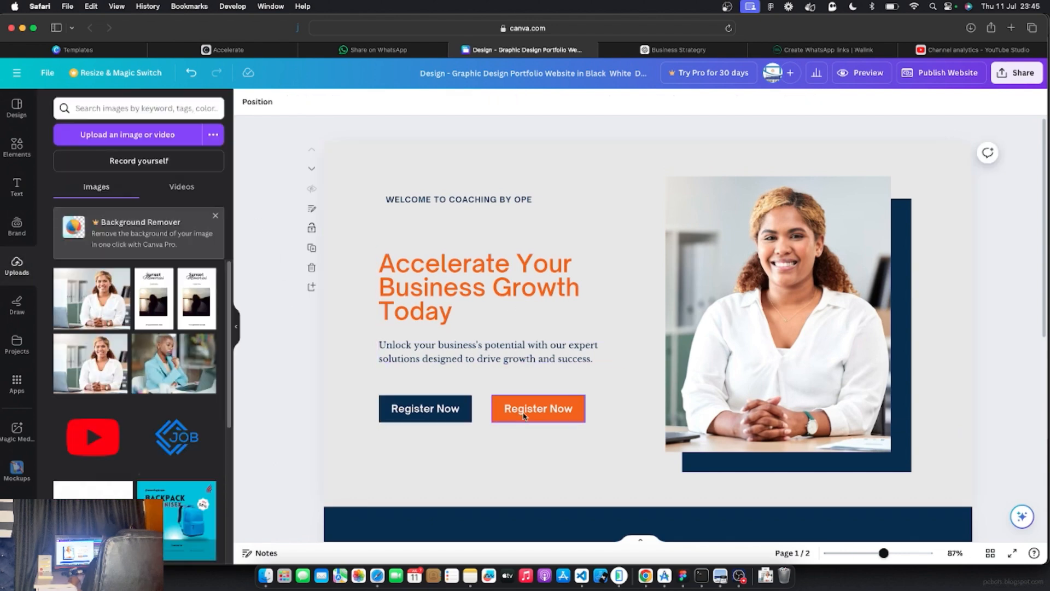
# Relabel the orange copy as 'Contact Us'
pyautogui.click(526, 411)
pyautogui.click(525, 411)
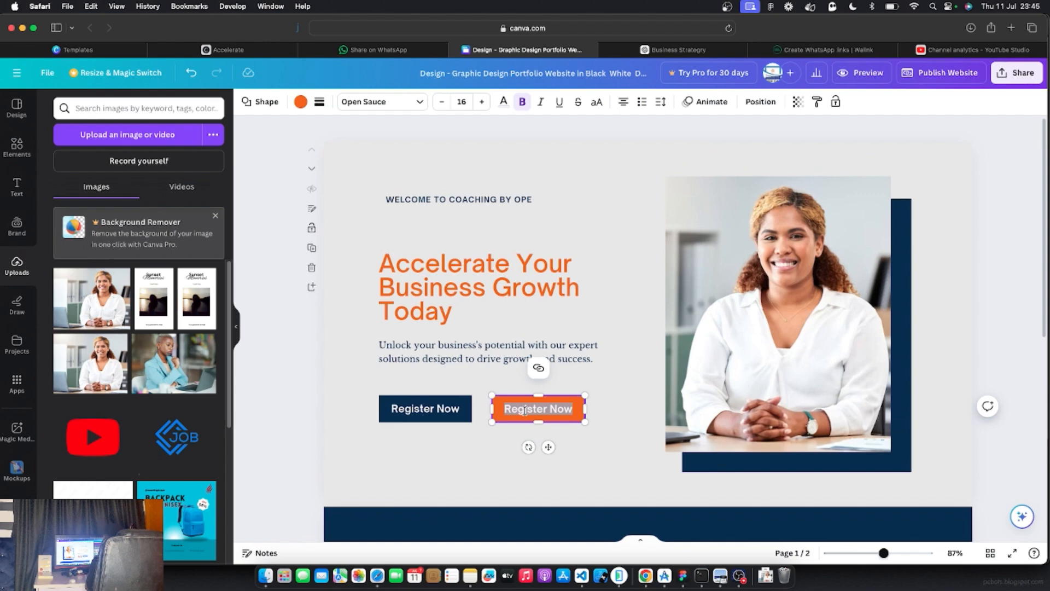
pyautogui.write('Contact Us')
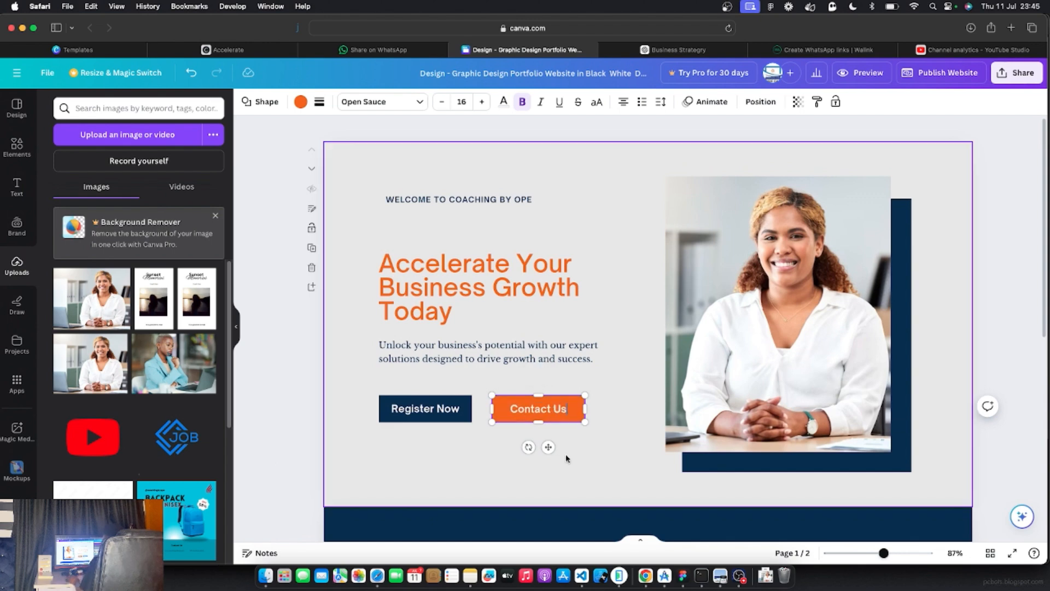
pyautogui.click(278, 408)
pyautogui.click(427, 405)
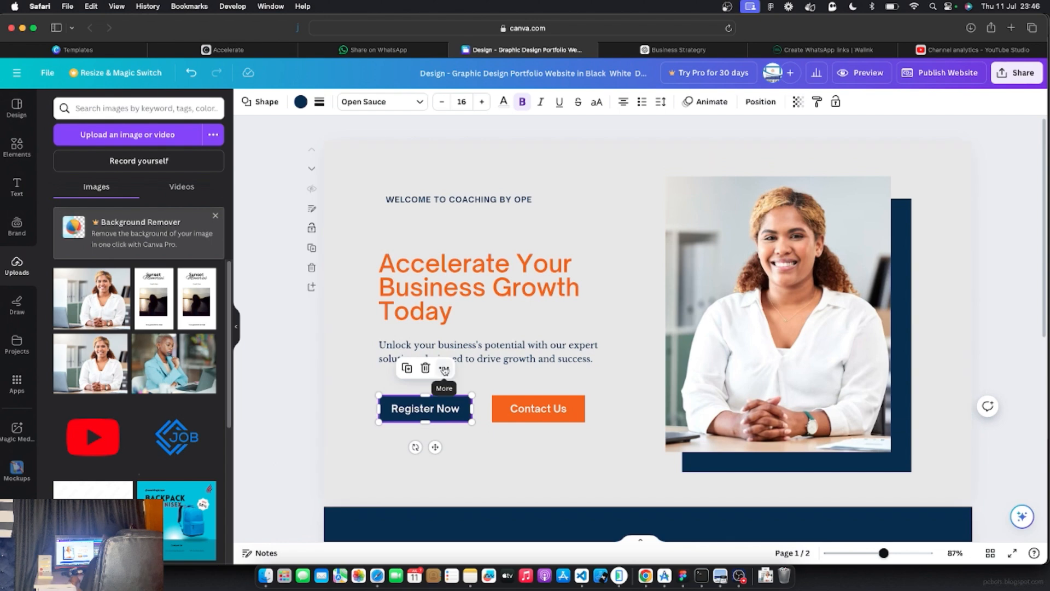
pyautogui.click(444, 368)
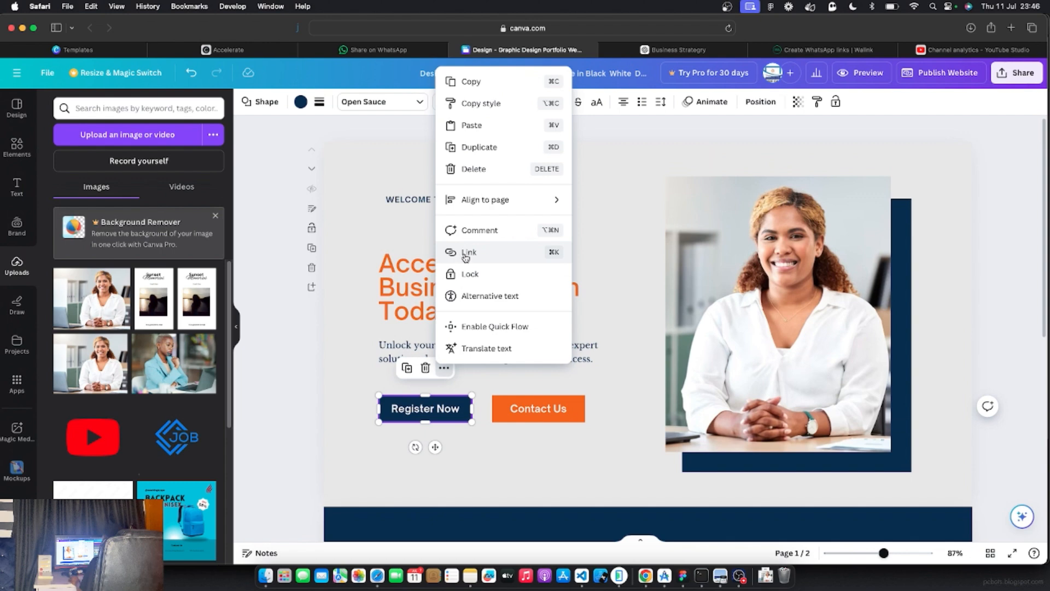
pyautogui.click(463, 255)
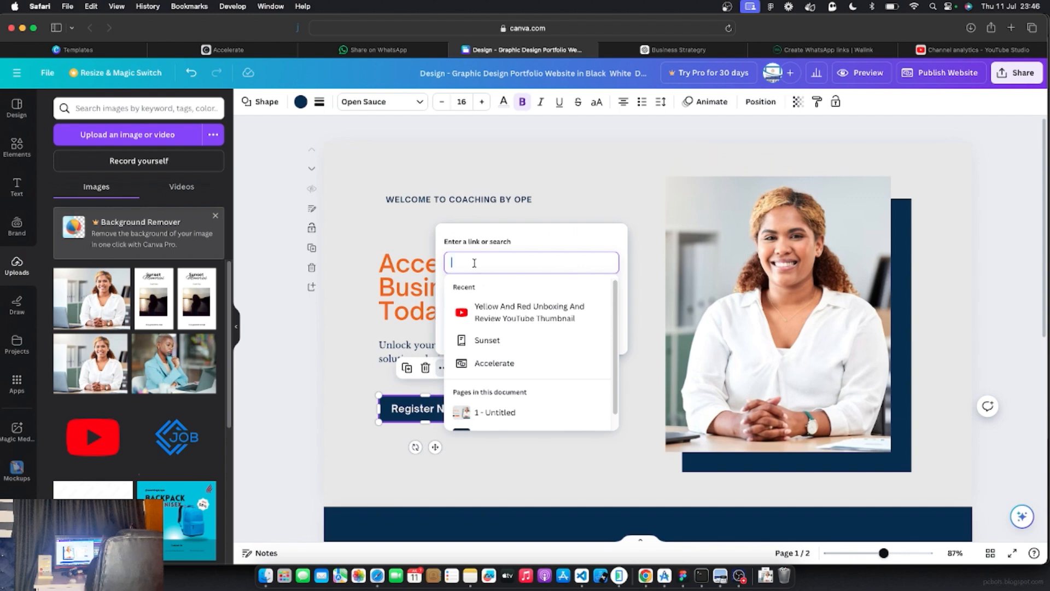
pyautogui.write('http')
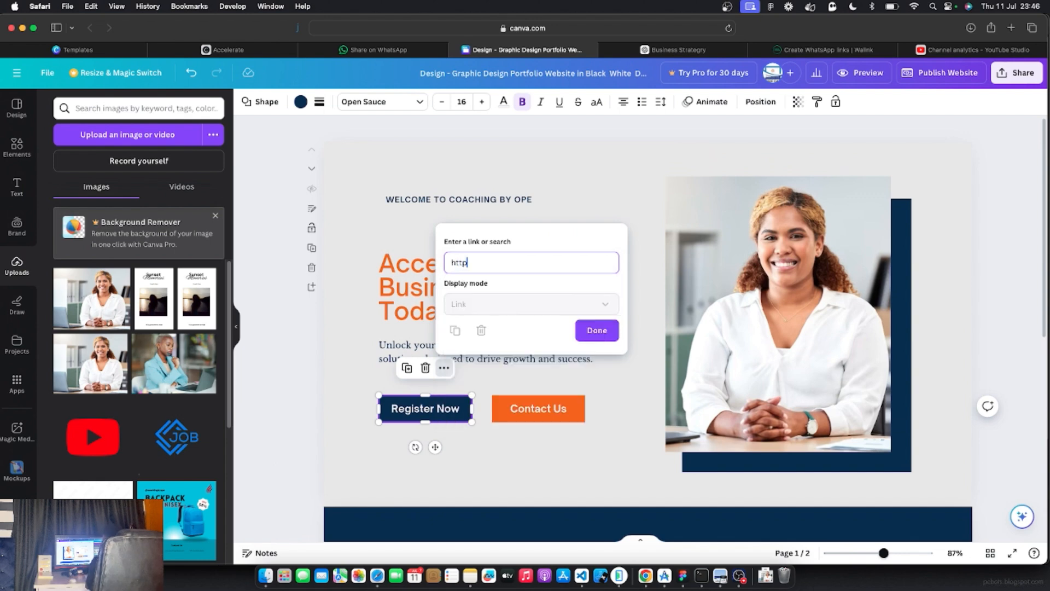
pyautogui.write('s://')
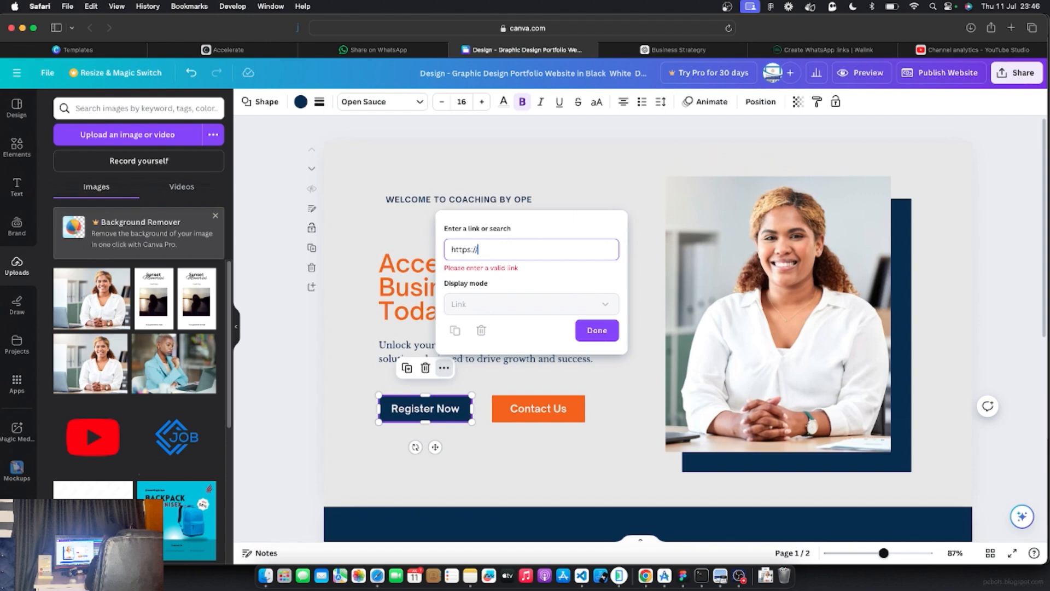
pyautogui.write('google.com')
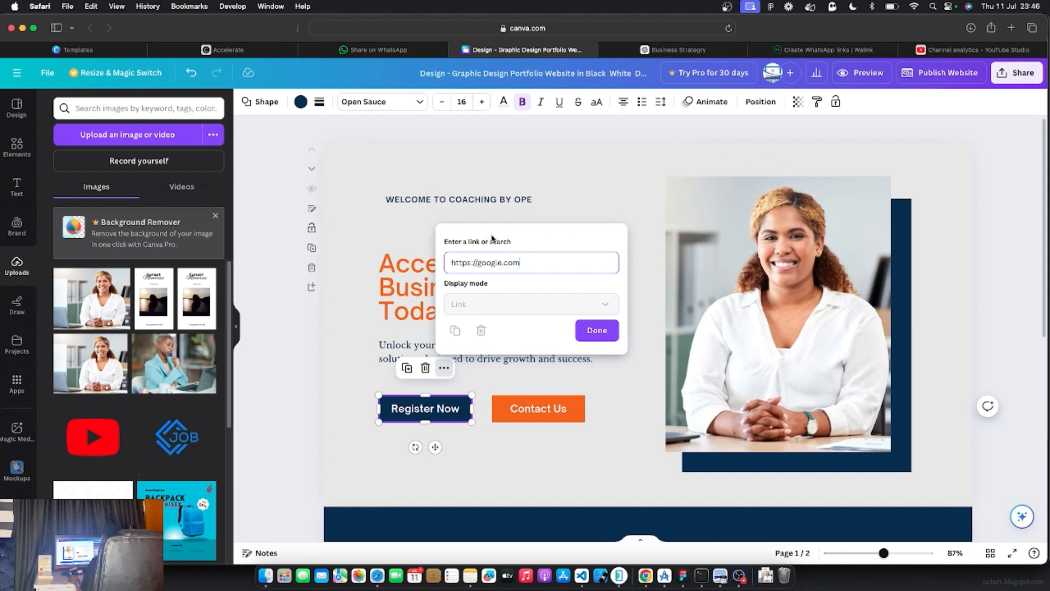
pyautogui.moveTo(527, 263); pyautogui.dragTo(447, 261)
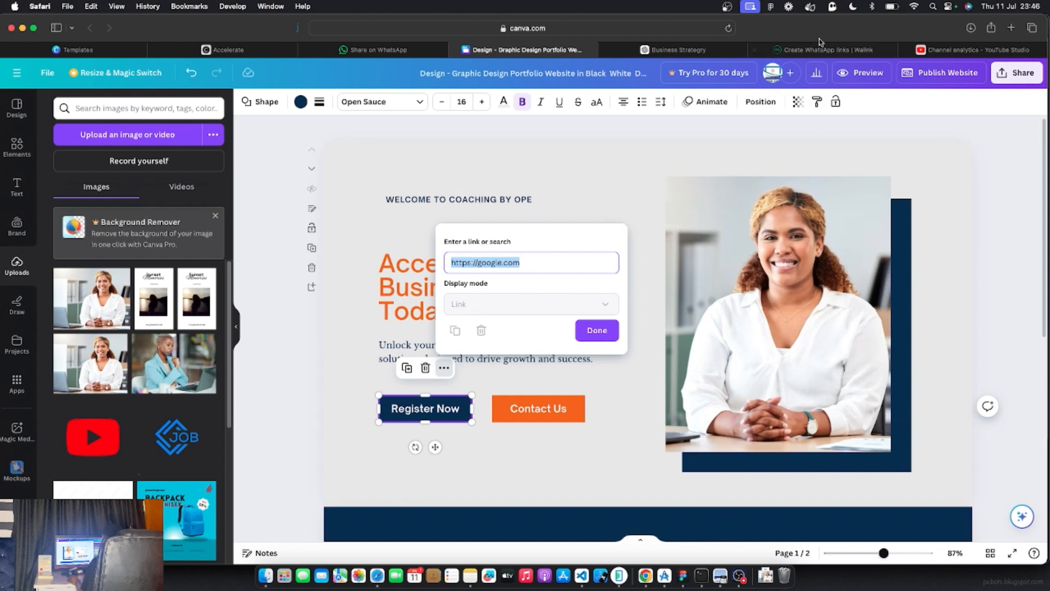
pyautogui.click(824, 50)
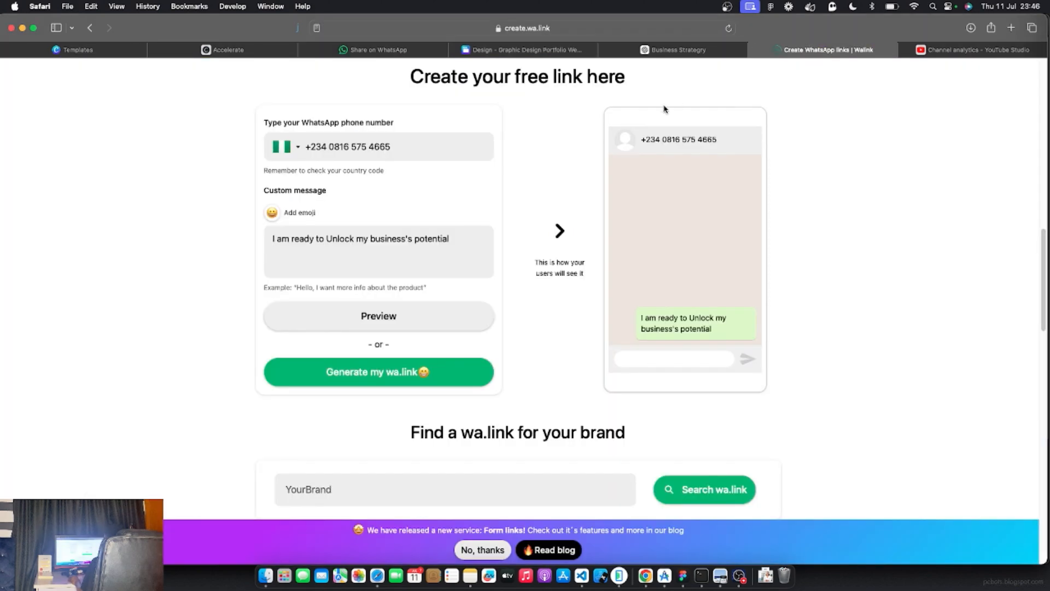
# Load wa.link, open the free link form, and enter the WhatsApp phone number
pyautogui.click(512, 28)
pyautogui.write('wa.link')
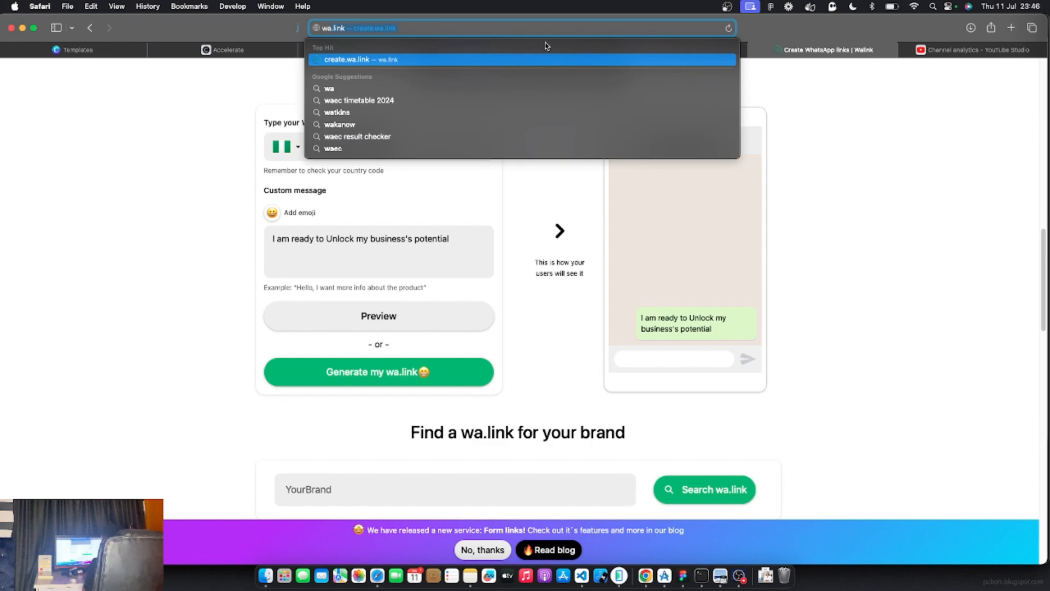
pyautogui.press('Return')
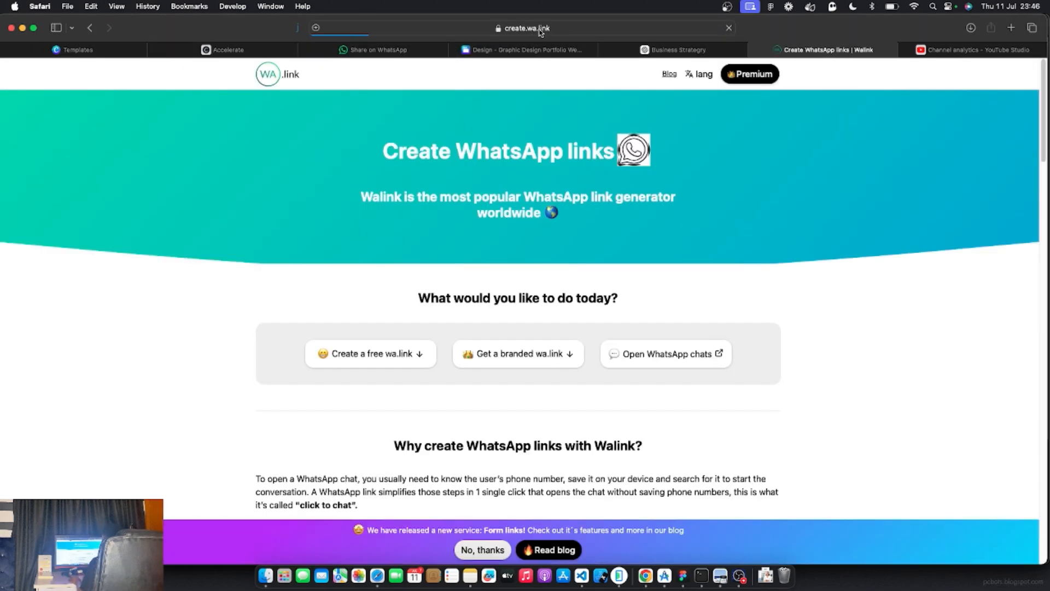
pyautogui.scroll(-3, 432, 251)
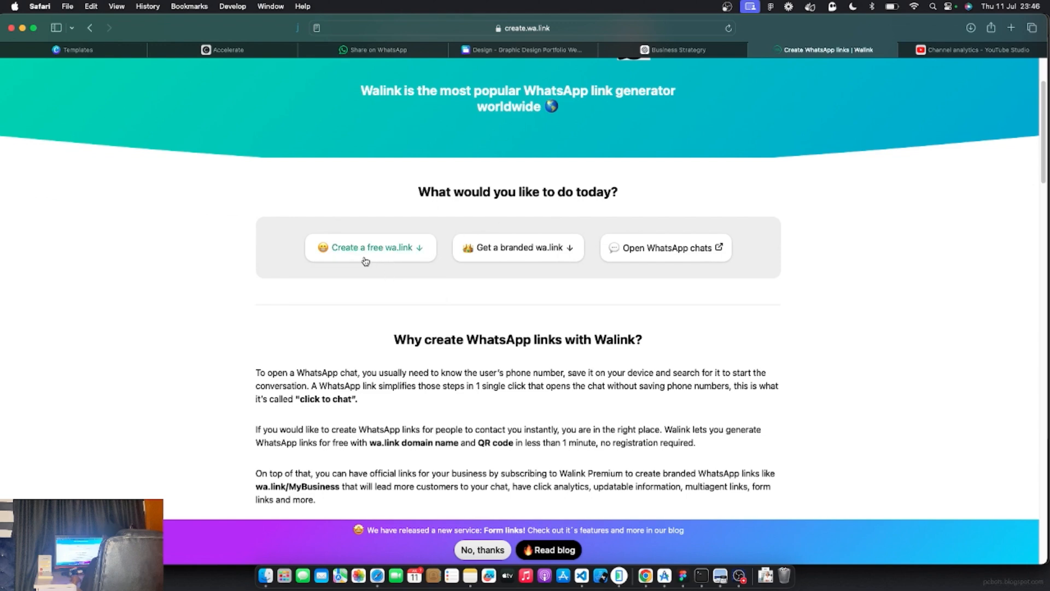
pyautogui.click(393, 253)
pyautogui.click(370, 161)
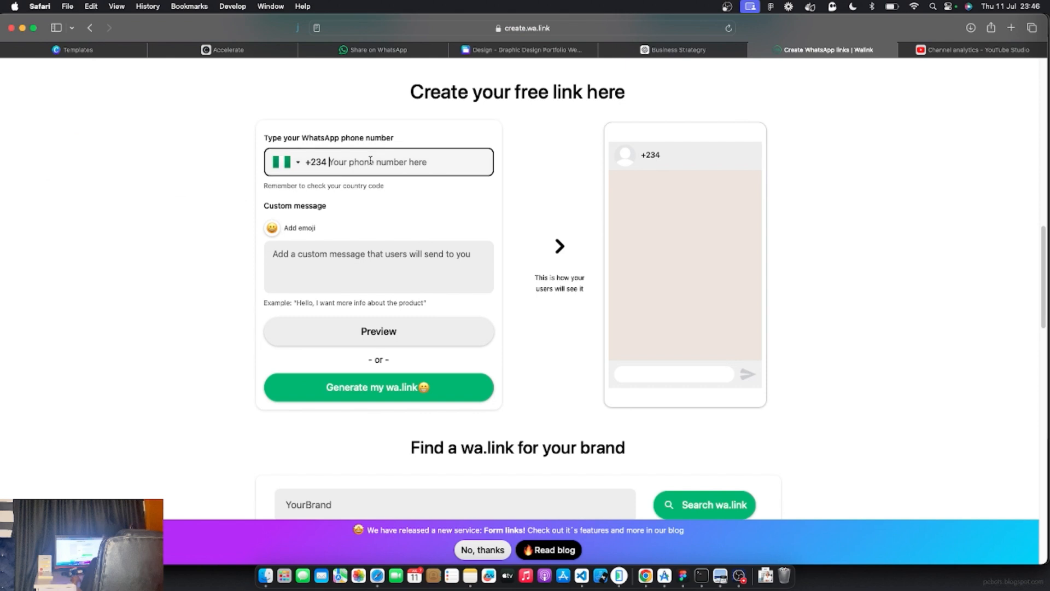
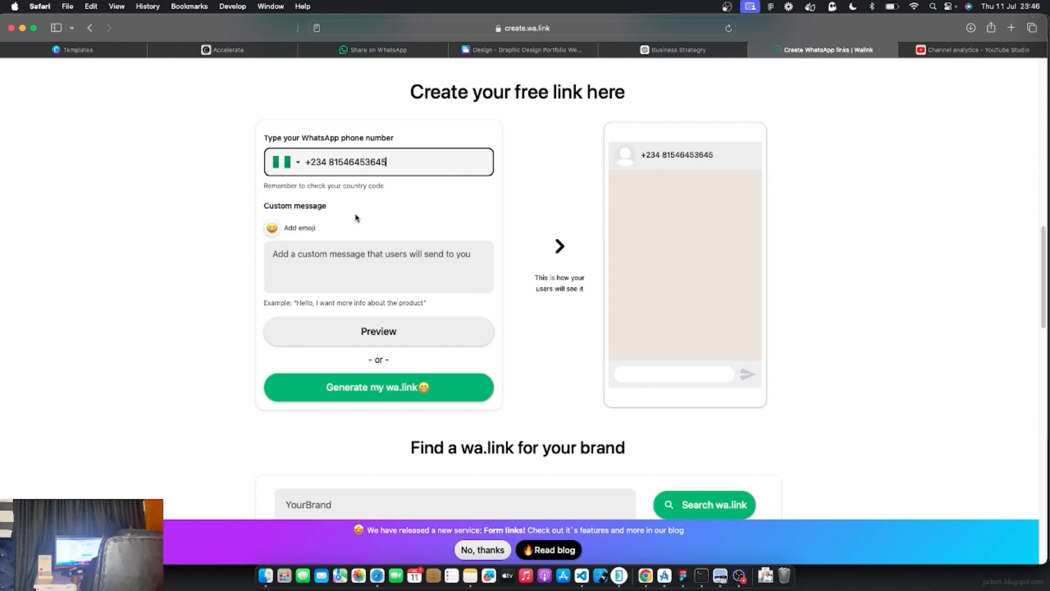
pyautogui.click(319, 262)
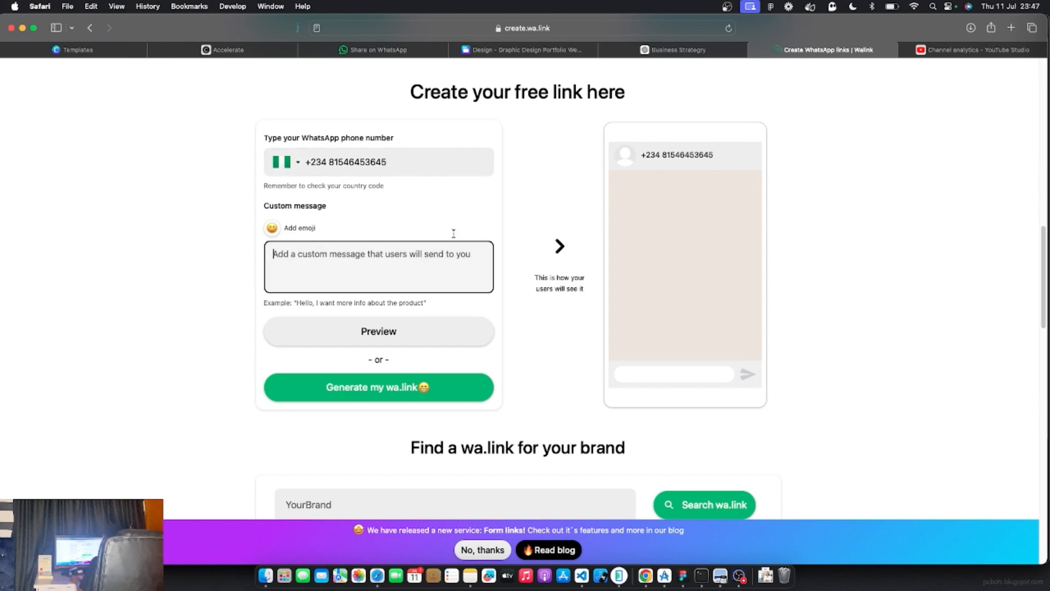
pyautogui.click(666, 51)
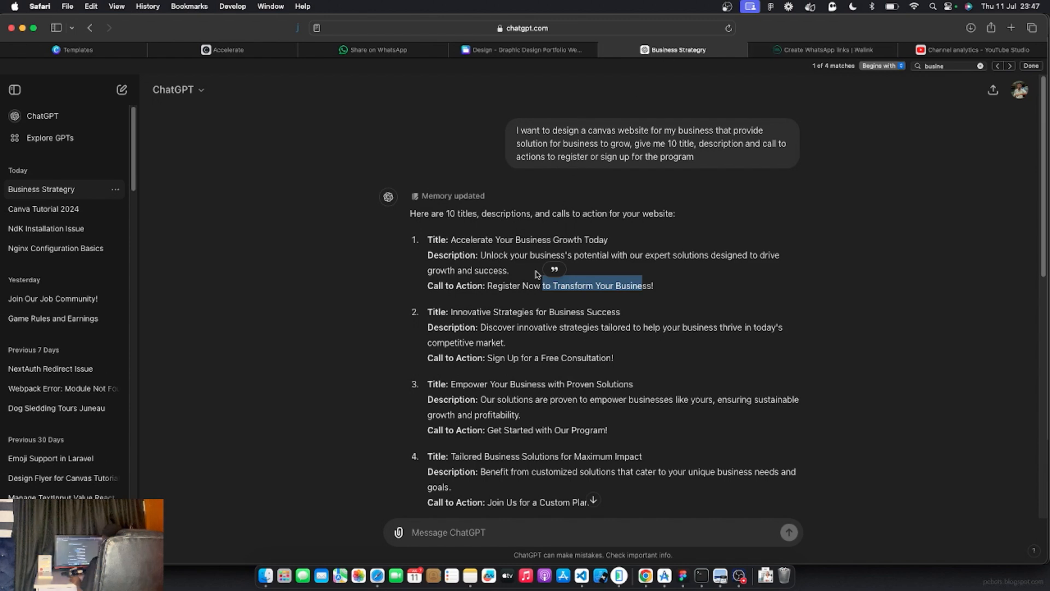
# Copy ChatGPT's first description, 'Unlock your business's potential with our expert solutions designed'
pyautogui.click(497, 283)
pyautogui.moveTo(480, 255); pyautogui.dragTo(752, 255)
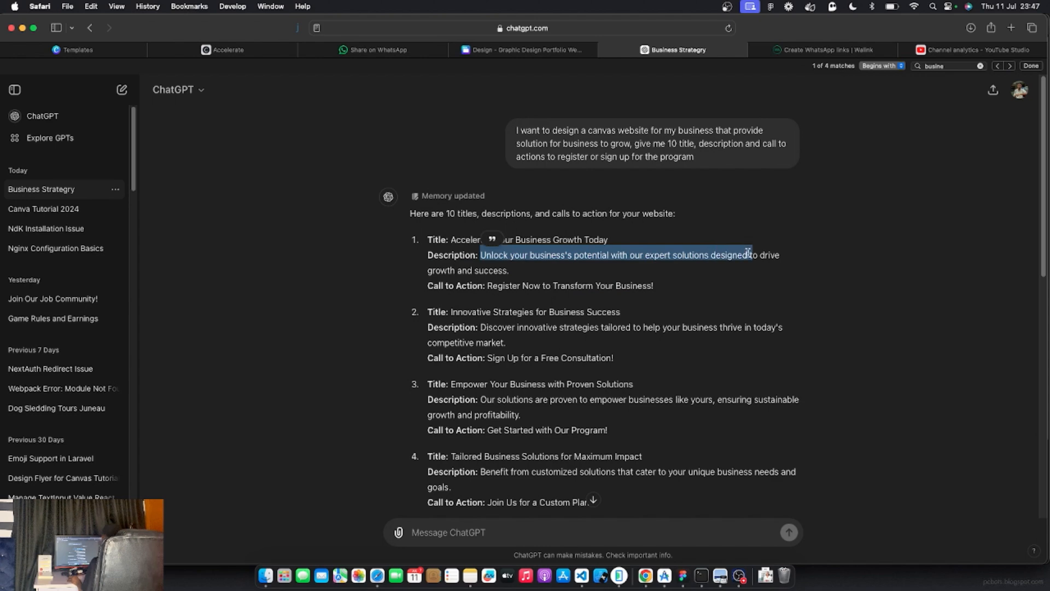
pyautogui.rightClick(678, 254)
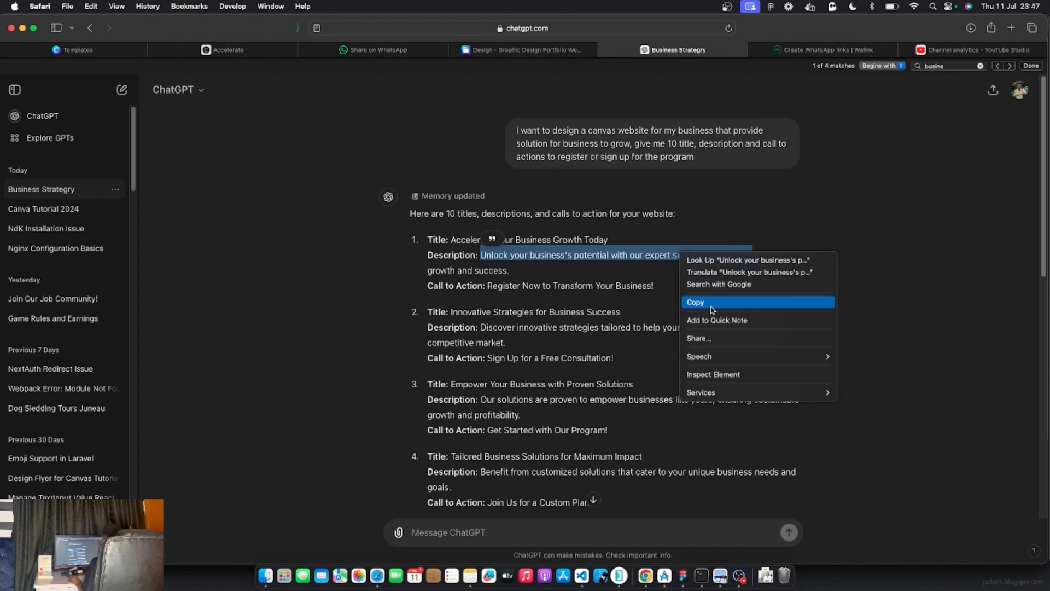
pyautogui.click(712, 304)
pyautogui.click(821, 50)
# Paste the copied description into the custom message, prefixed with 'Hello, I need help'
pyautogui.rightClick(324, 272)
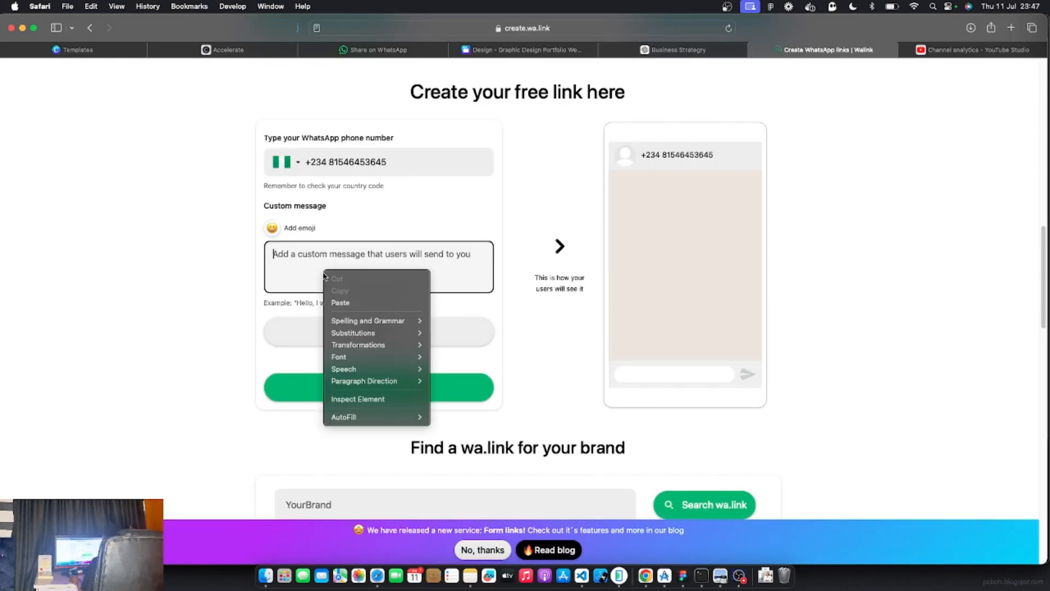
pyautogui.click(361, 303)
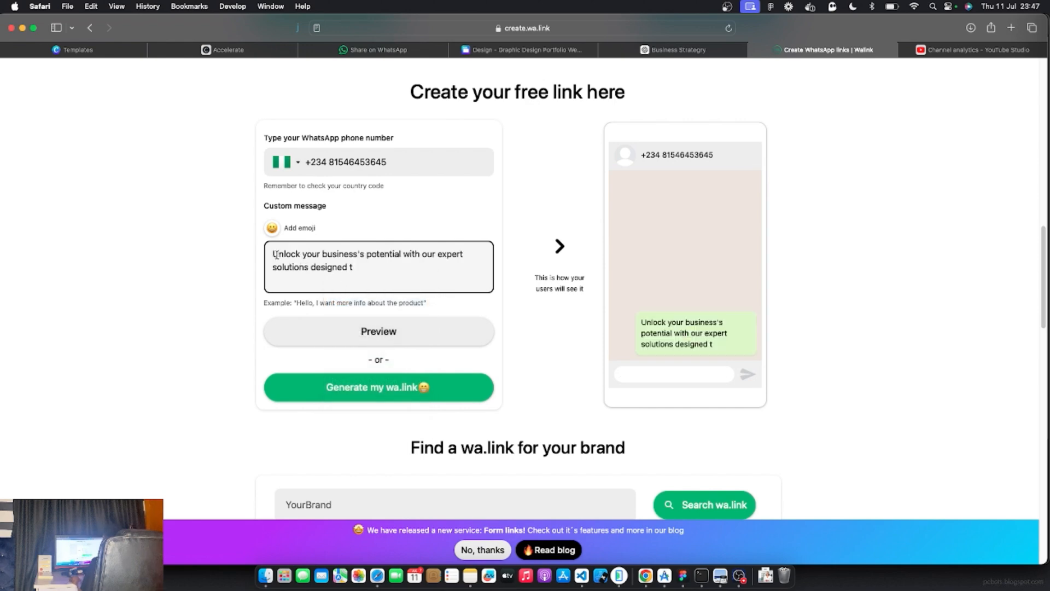
pyautogui.write('H')
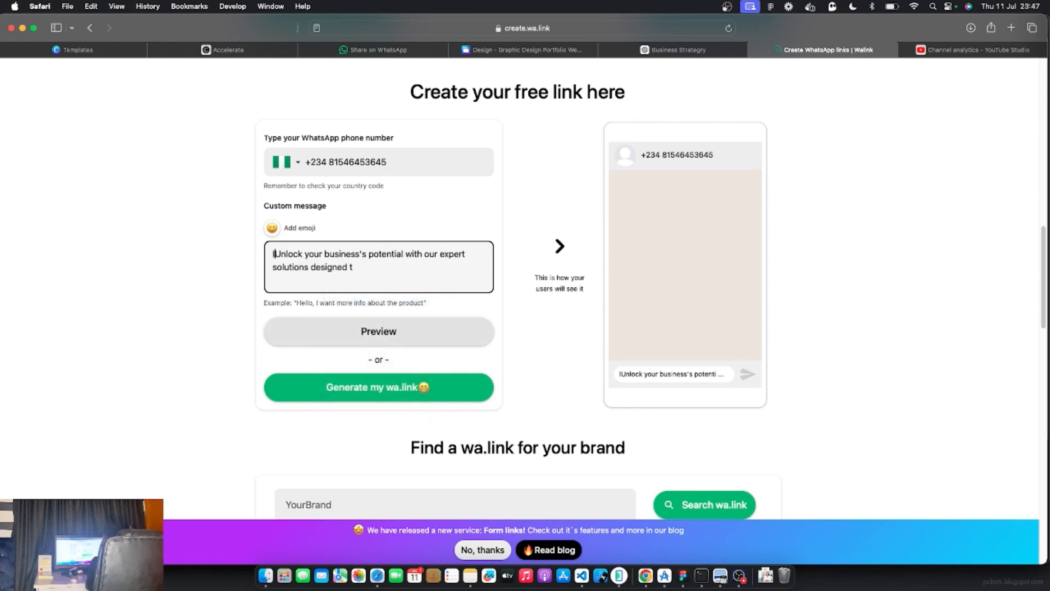
pyautogui.write('ello, ')
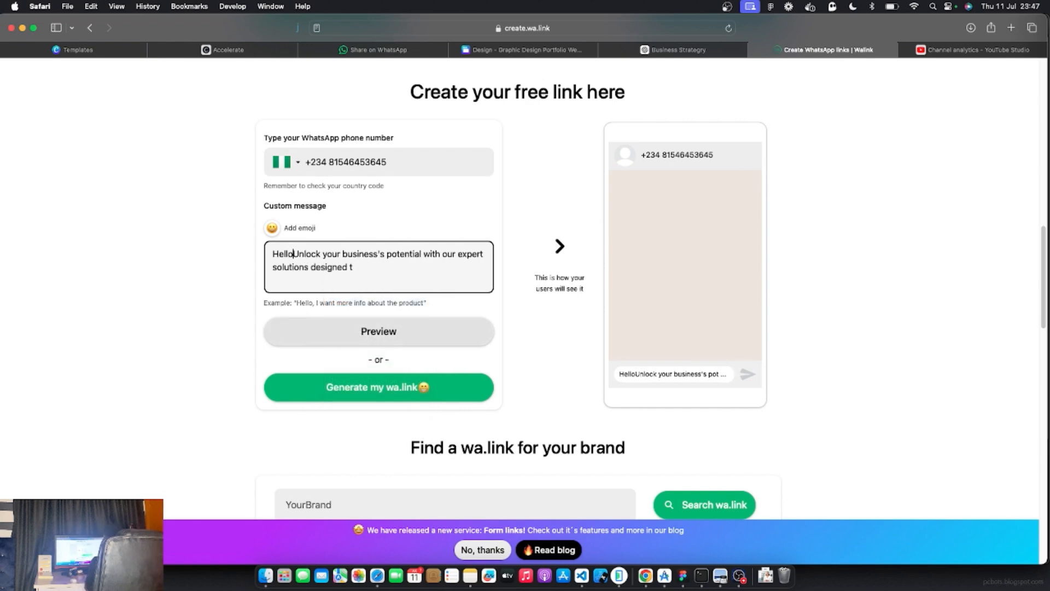
pyautogui.write('Hi')
pyautogui.press('BackSpace')
pyautogui.press('BackSpace')
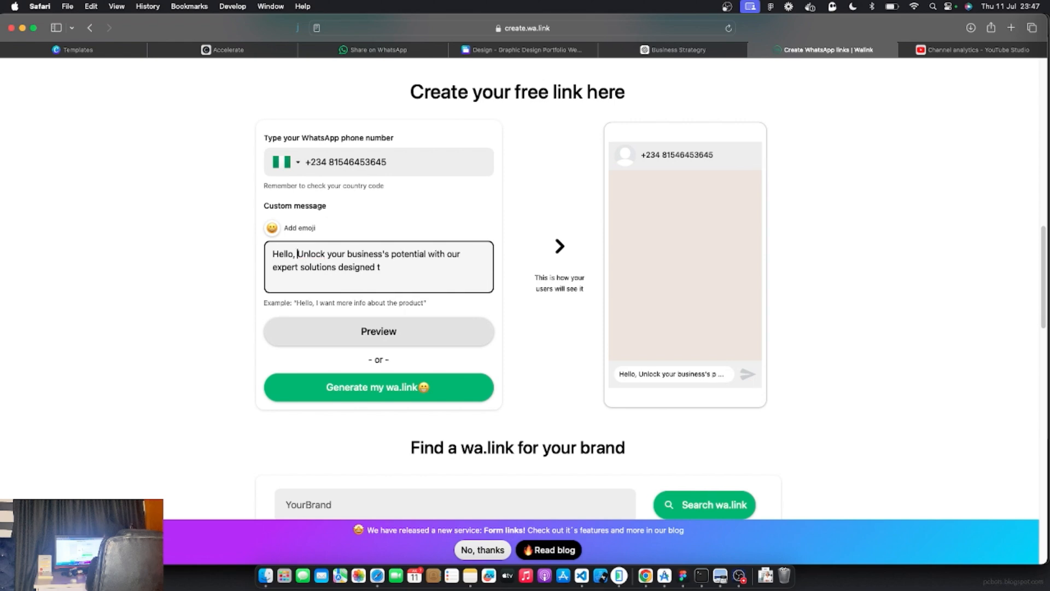
pyautogui.write('I need help Unlock')
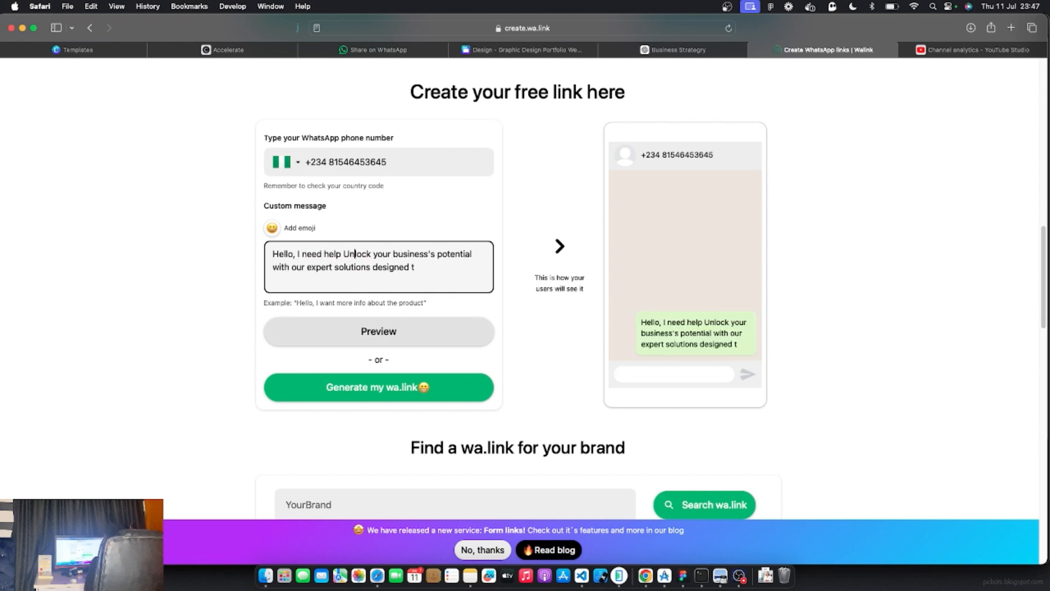
pyautogui.write('ing ')
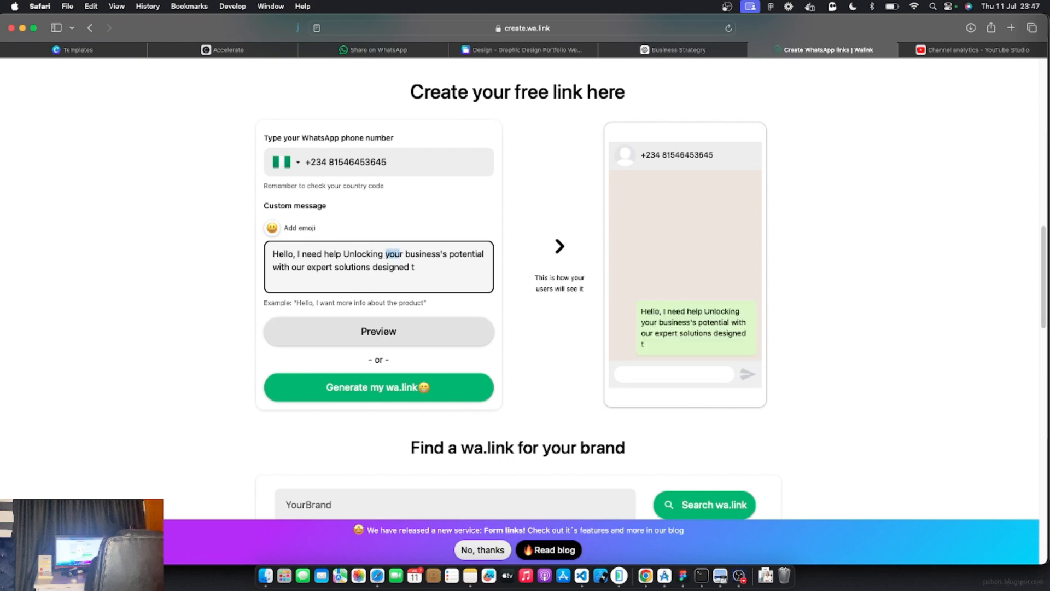
pyautogui.write('my')
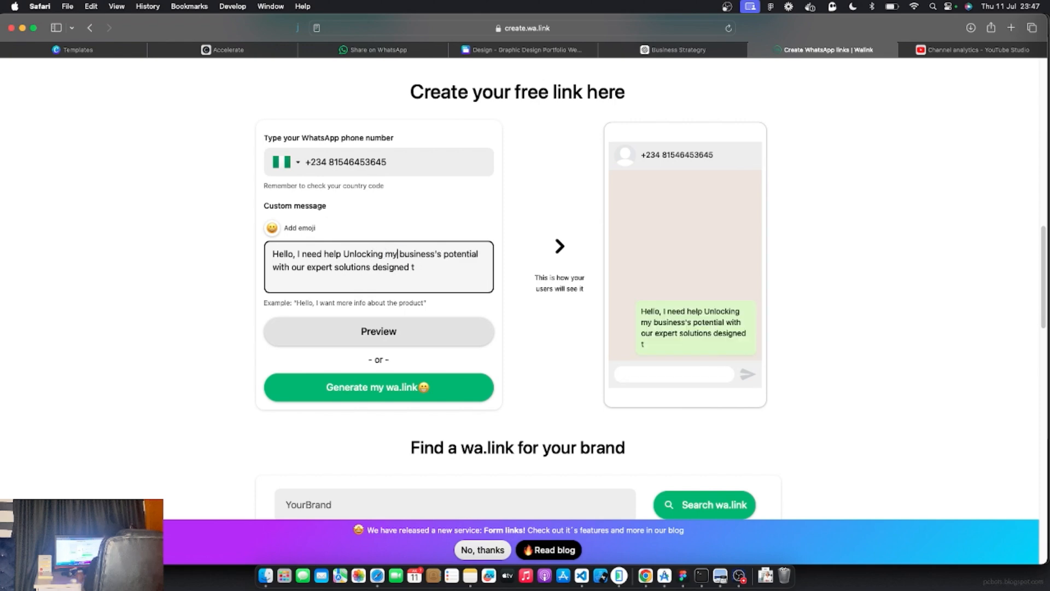
# Change 'our' to 'your' and delete the trailing 'designed t' from the message
pyautogui.doubleClick(299, 268)
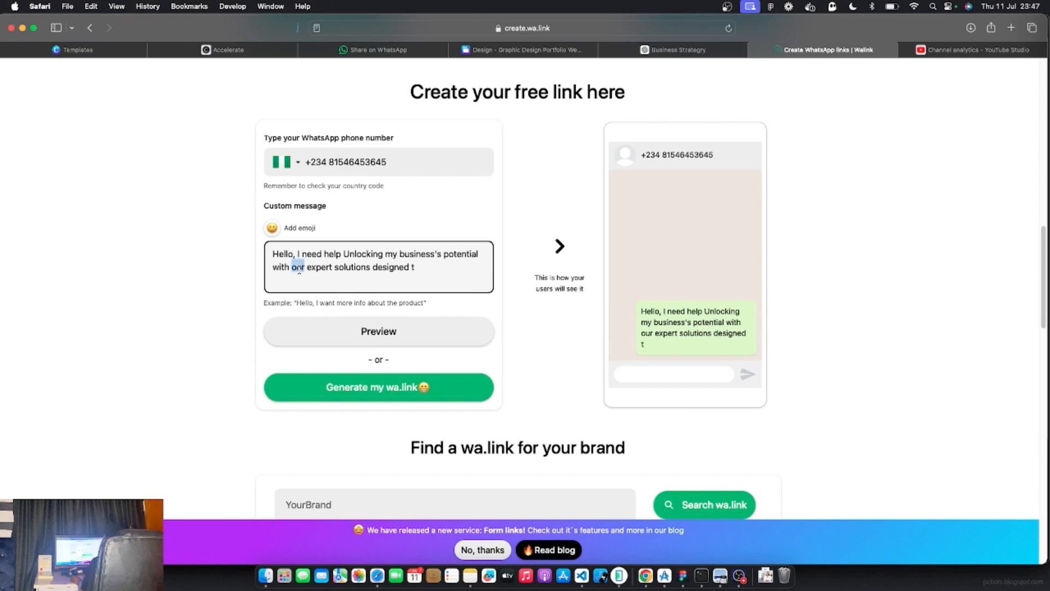
pyautogui.write('your')
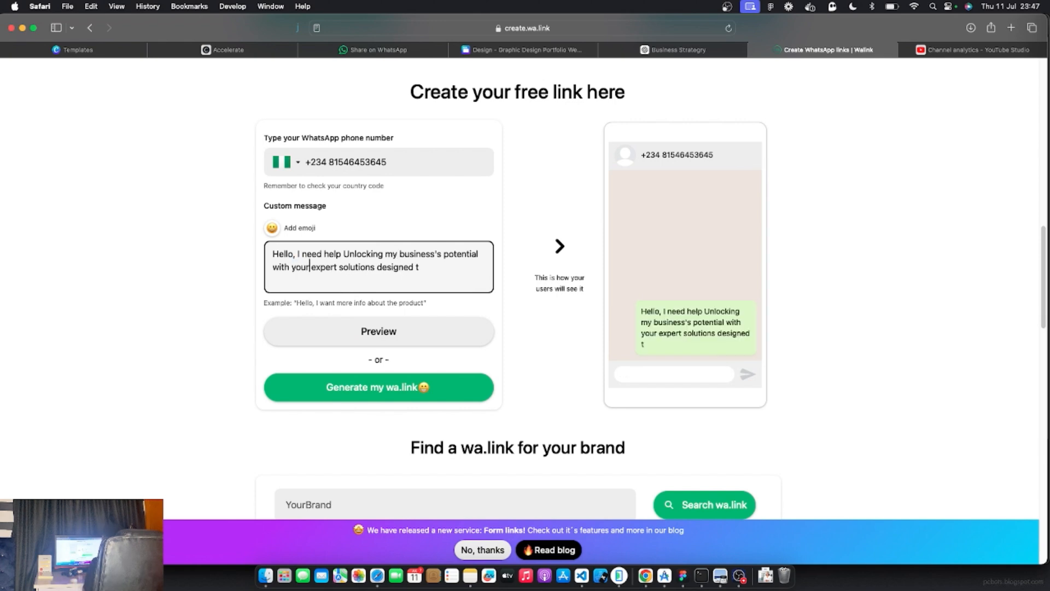
pyautogui.scroll(-20, 303, 271)
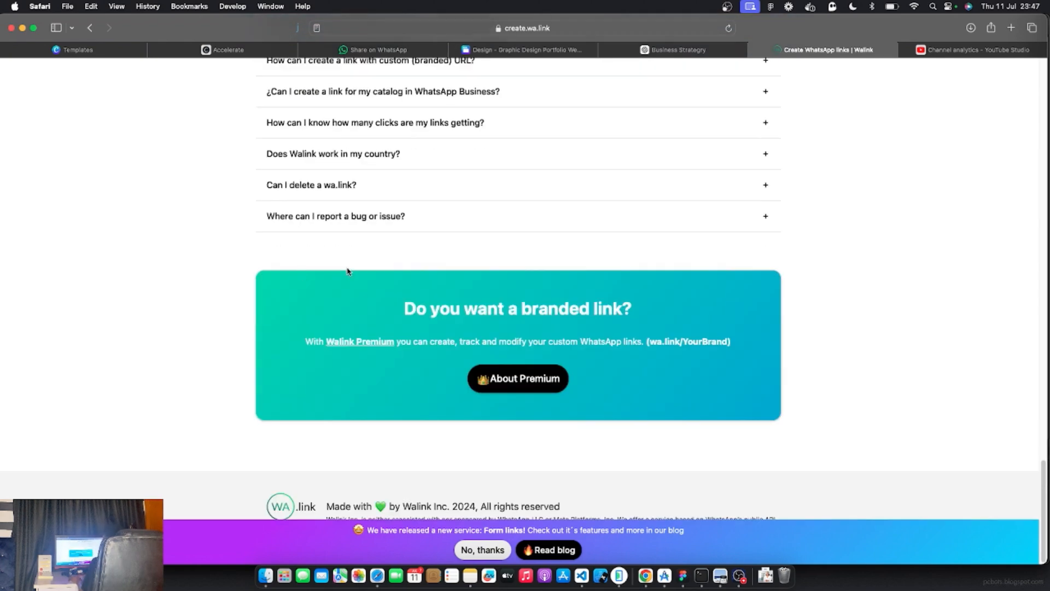
pyautogui.scroll(5, 350, 271)
pyautogui.scroll(10, 350, 269)
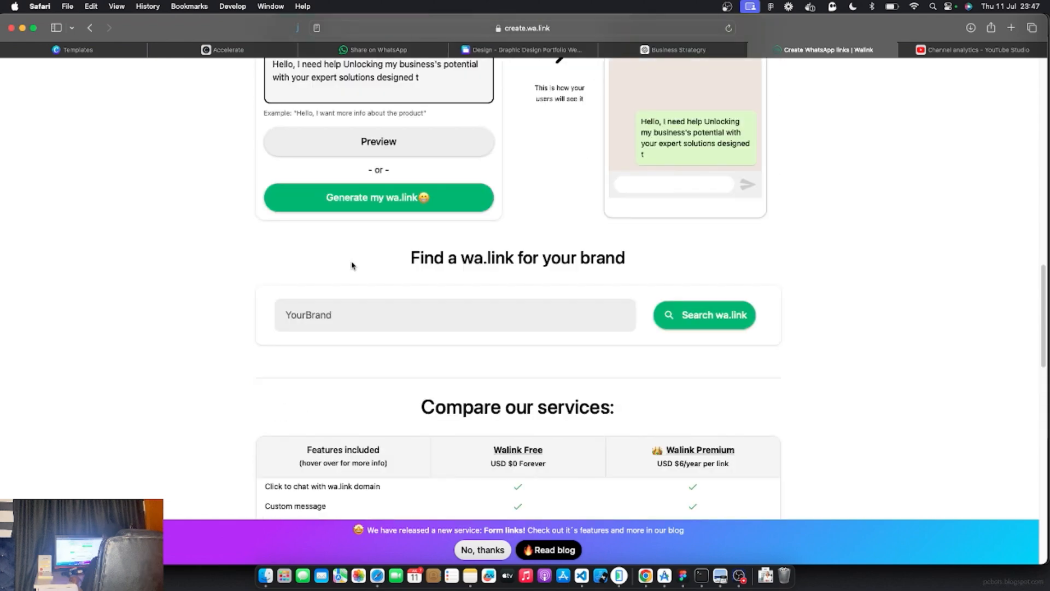
pyautogui.scroll(1, 352, 264)
pyautogui.moveTo(429, 182); pyautogui.dragTo(375, 183)
pyautogui.press('BackSpace')
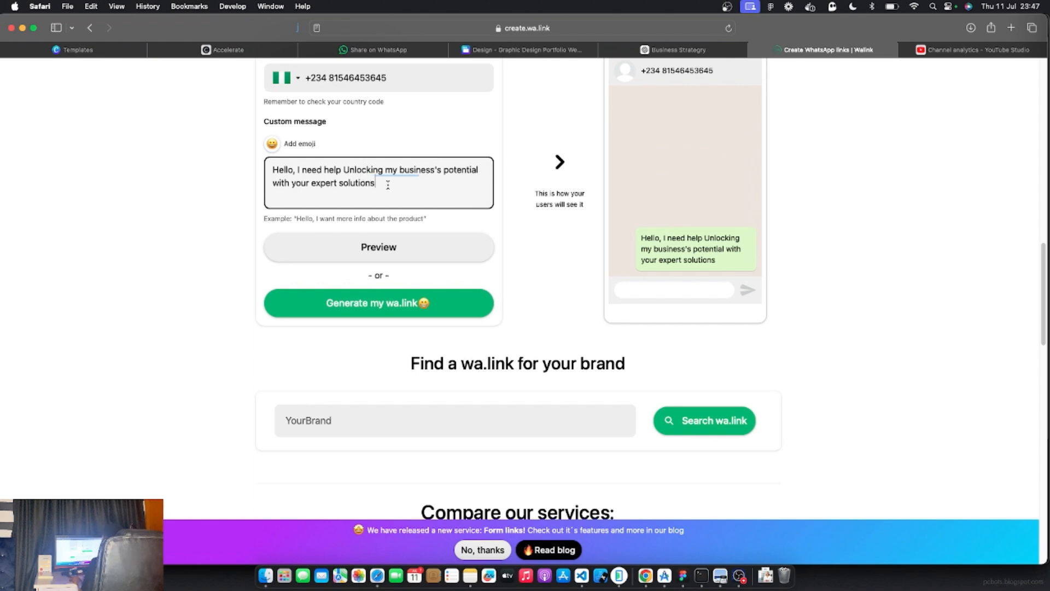
pyautogui.moveTo(722, 268); pyautogui.dragTo(645, 235)
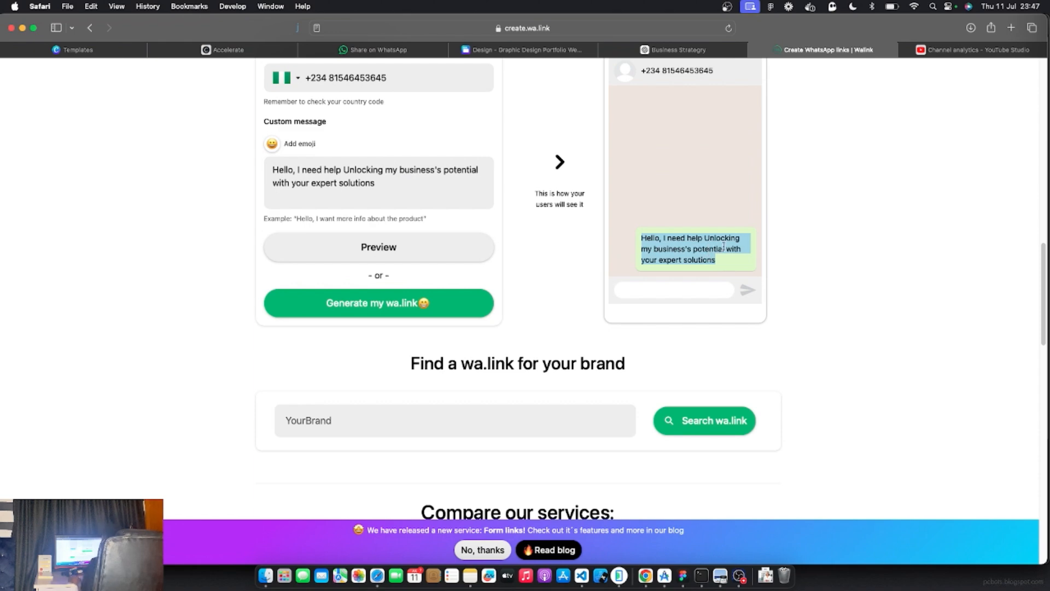
pyautogui.click(380, 312)
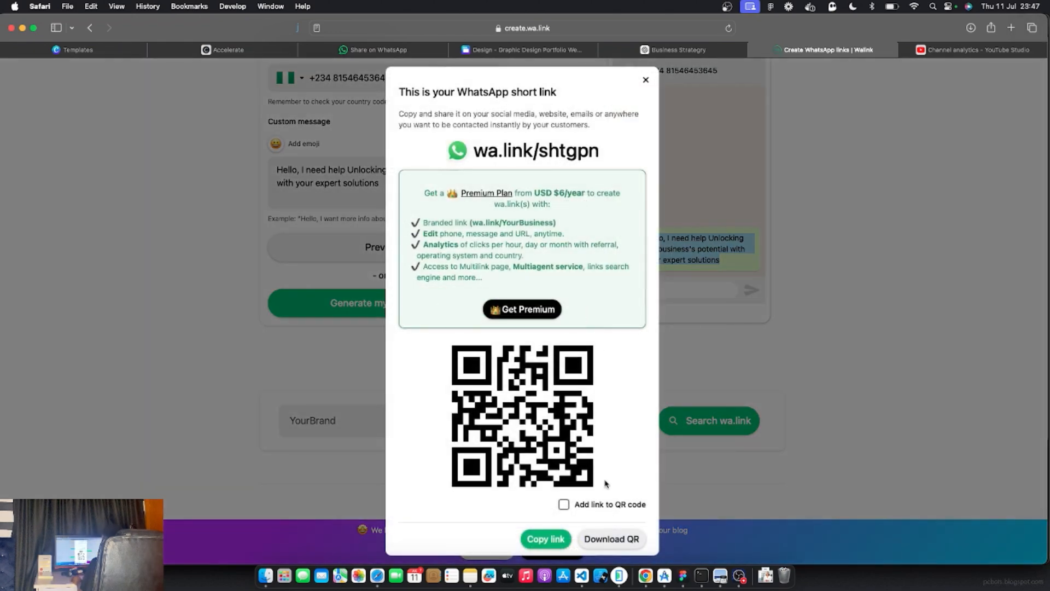
pyautogui.click(544, 539)
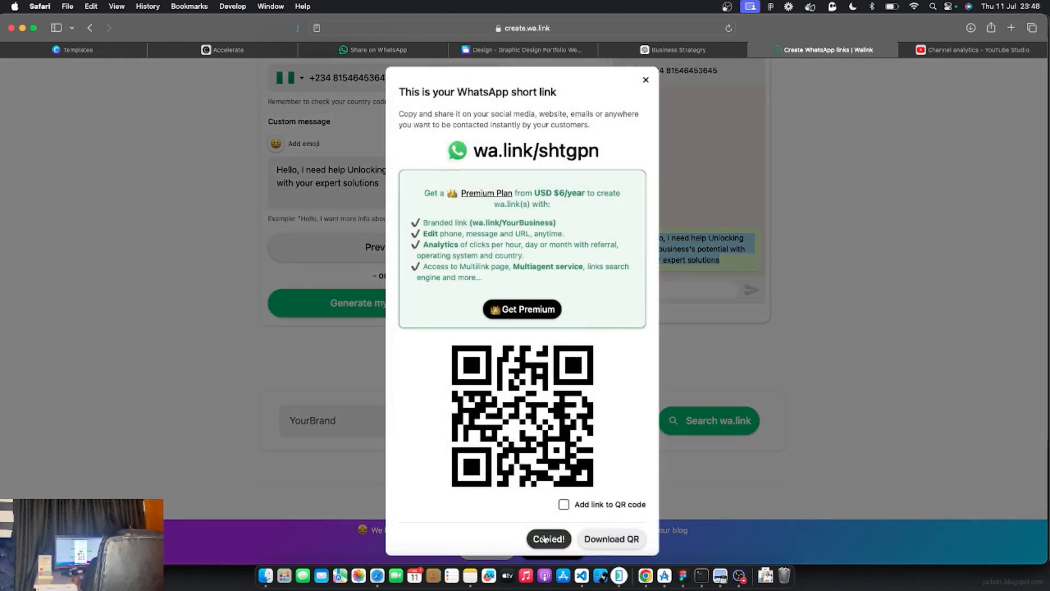
pyautogui.click(528, 50)
pyautogui.tripleClick(469, 416)
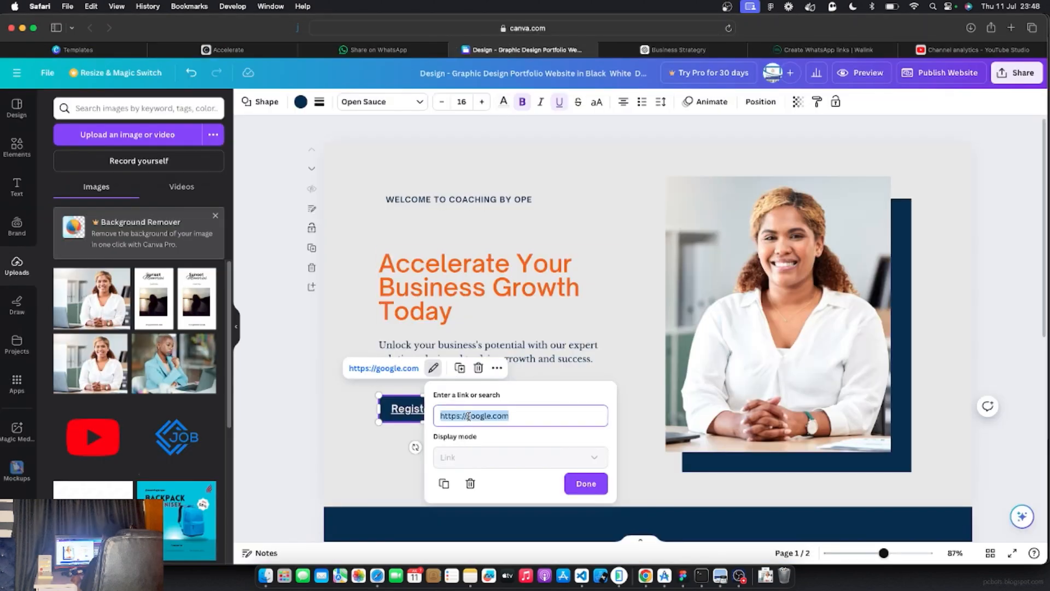
pyautogui.rightClick(468, 416)
pyautogui.click(492, 389)
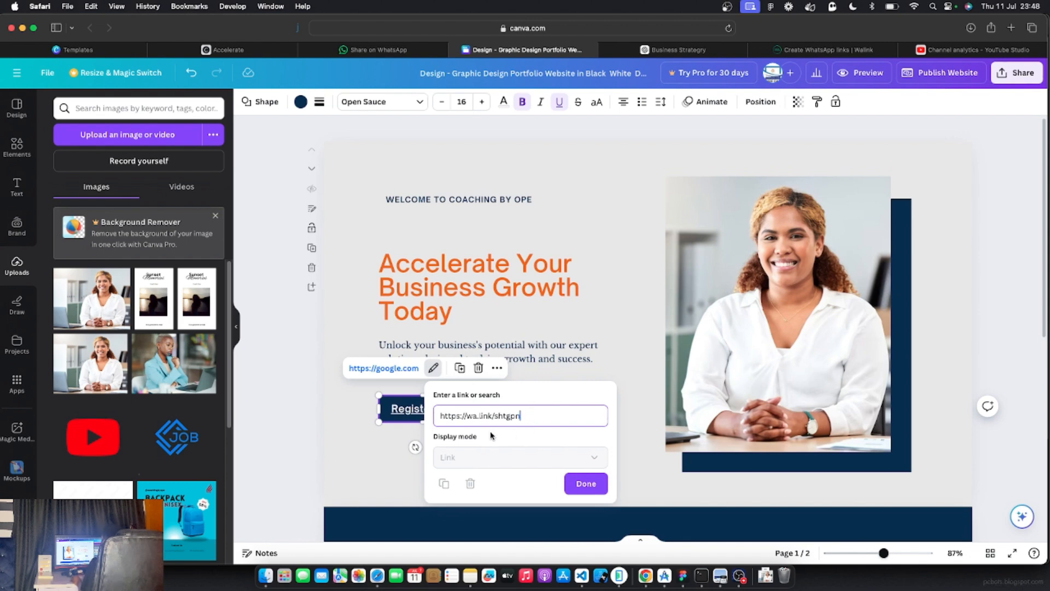
pyautogui.click(585, 483)
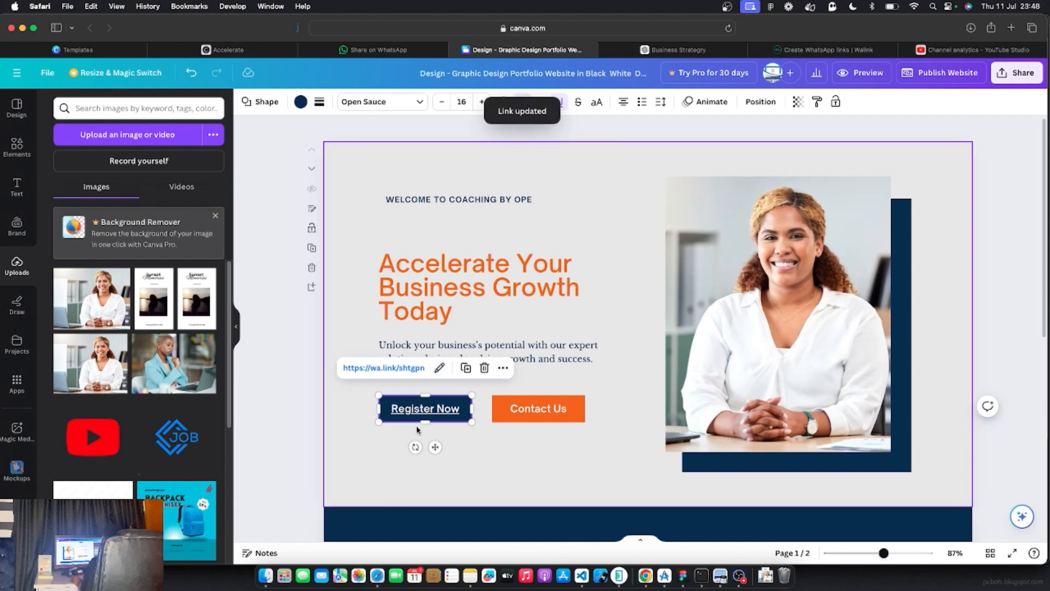
# Link the Contact Us button to a mailto: link with the coach's e-mail address
pyautogui.click(532, 411)
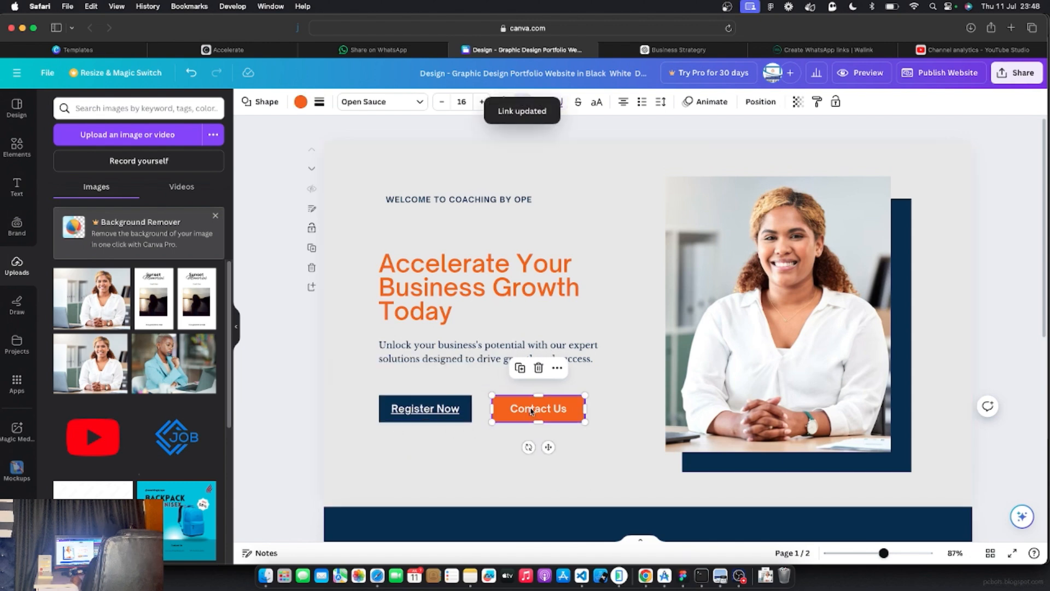
pyautogui.click(556, 368)
pyautogui.click(587, 253)
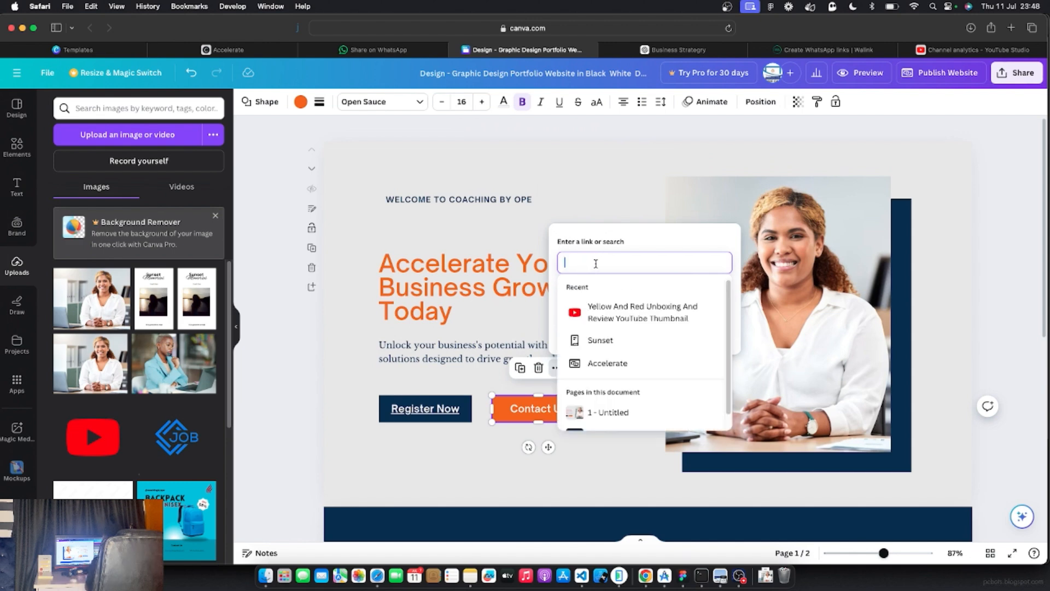
pyautogui.write('mailto:')
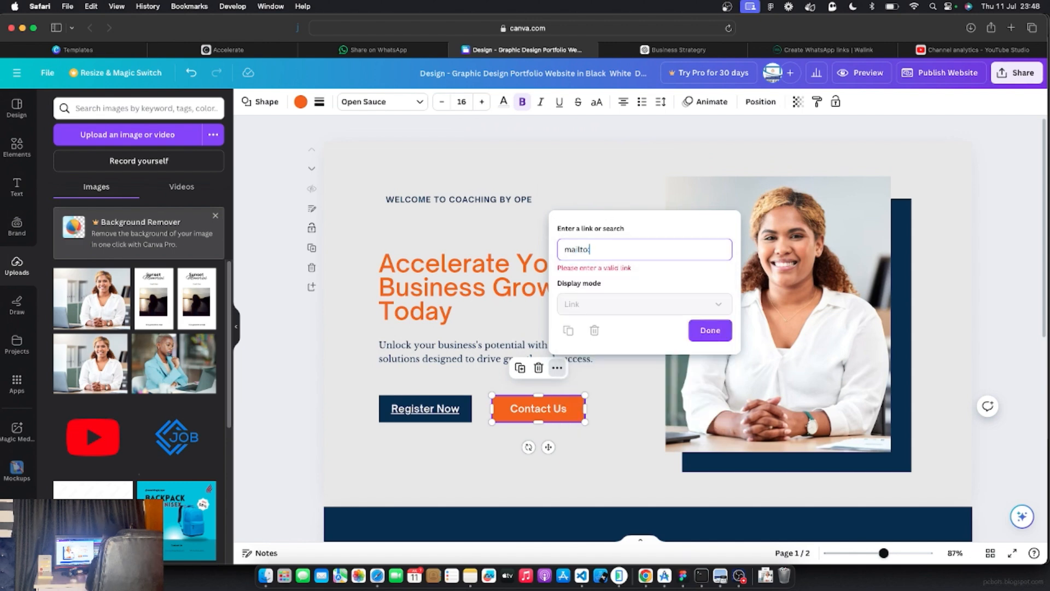
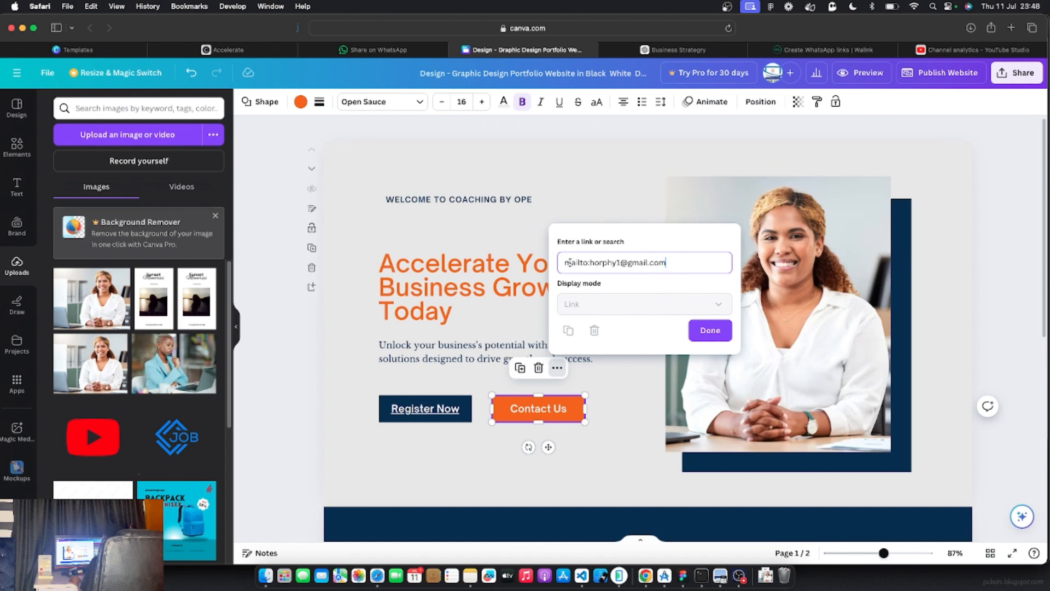
pyautogui.doubleClick(587, 262)
pyautogui.moveTo(590, 263); pyautogui.dragTo(670, 263)
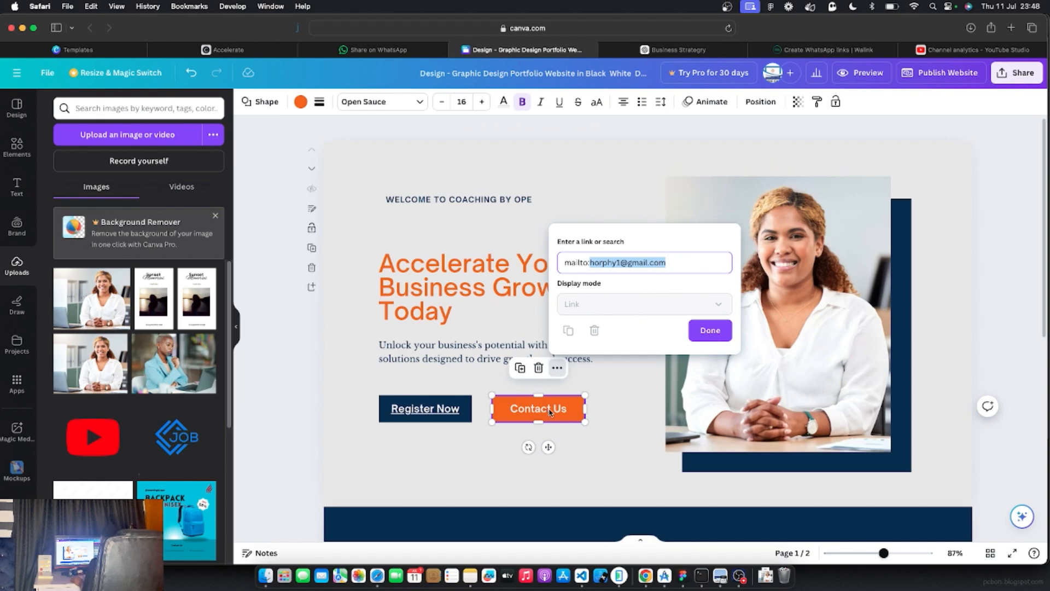
pyautogui.click(715, 329)
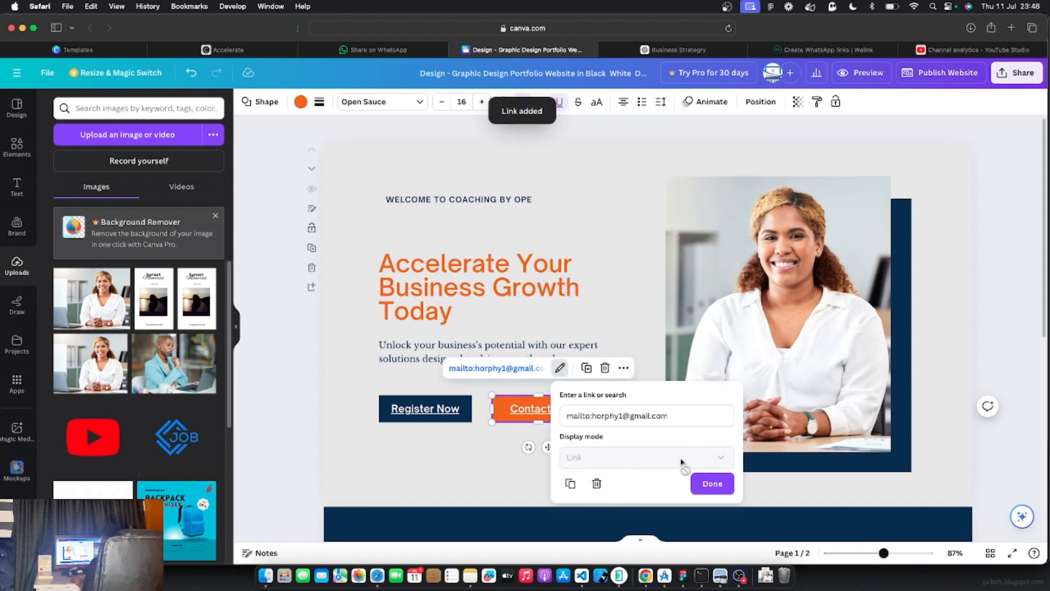
pyautogui.click(709, 483)
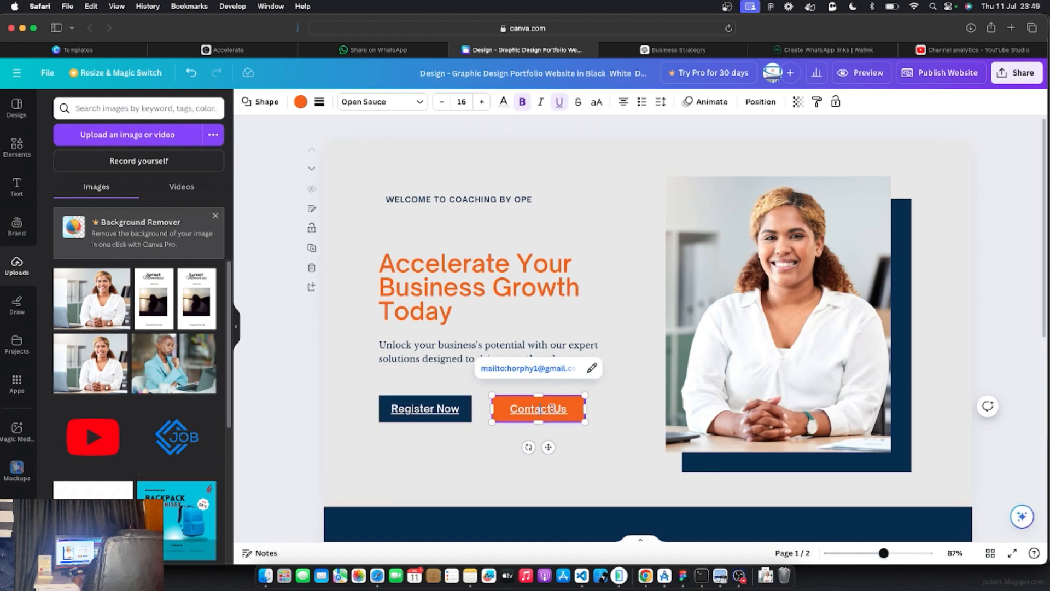
# Remove the underline from the Contact Us and Register Now button labels
pyautogui.click(561, 104)
pyautogui.click(459, 457)
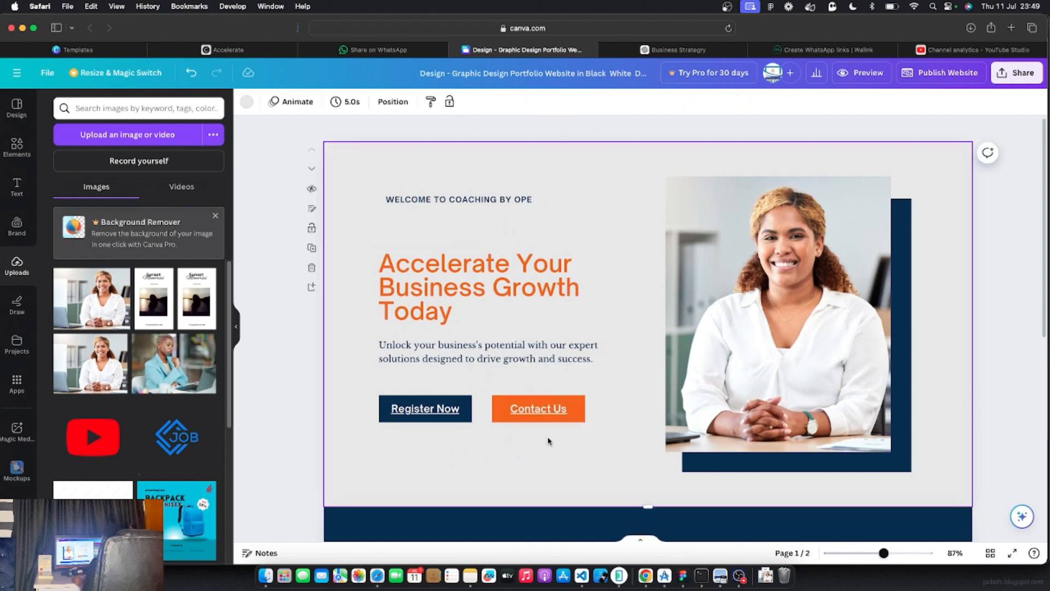
pyautogui.click(554, 411)
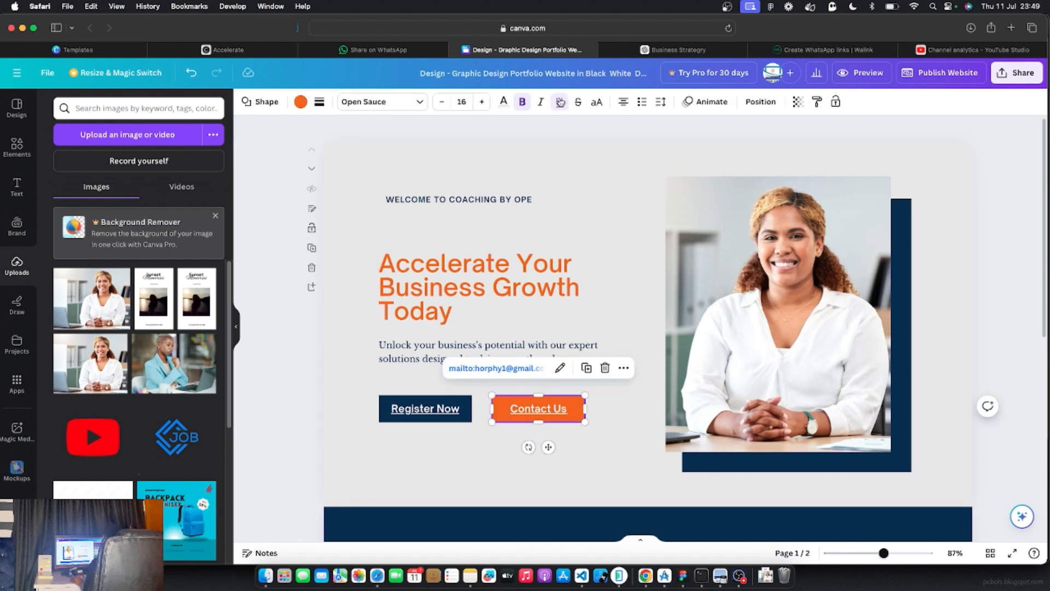
pyautogui.click(442, 408)
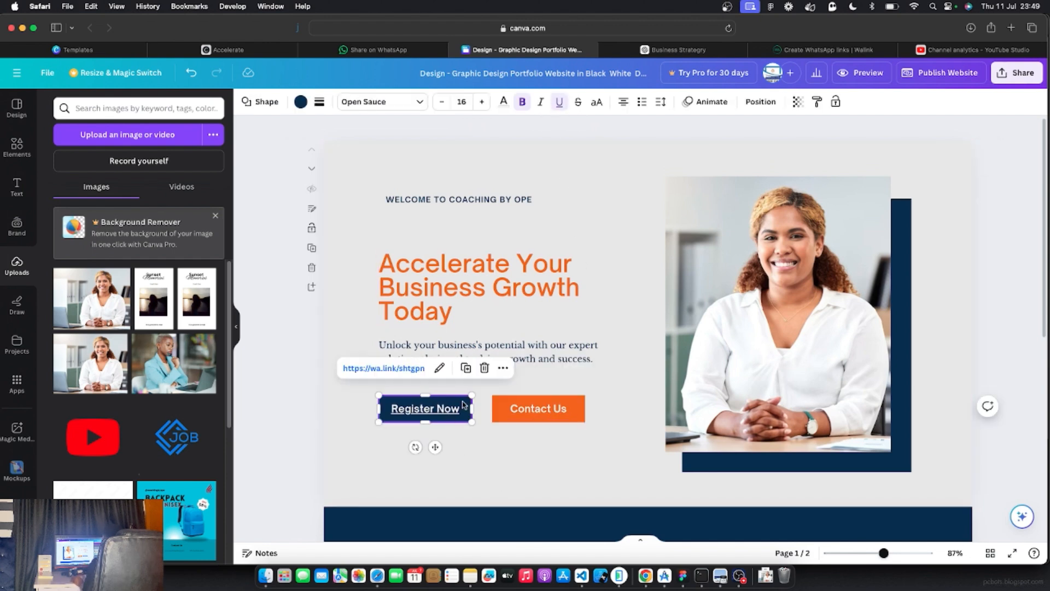
pyautogui.click(558, 104)
pyautogui.click(583, 309)
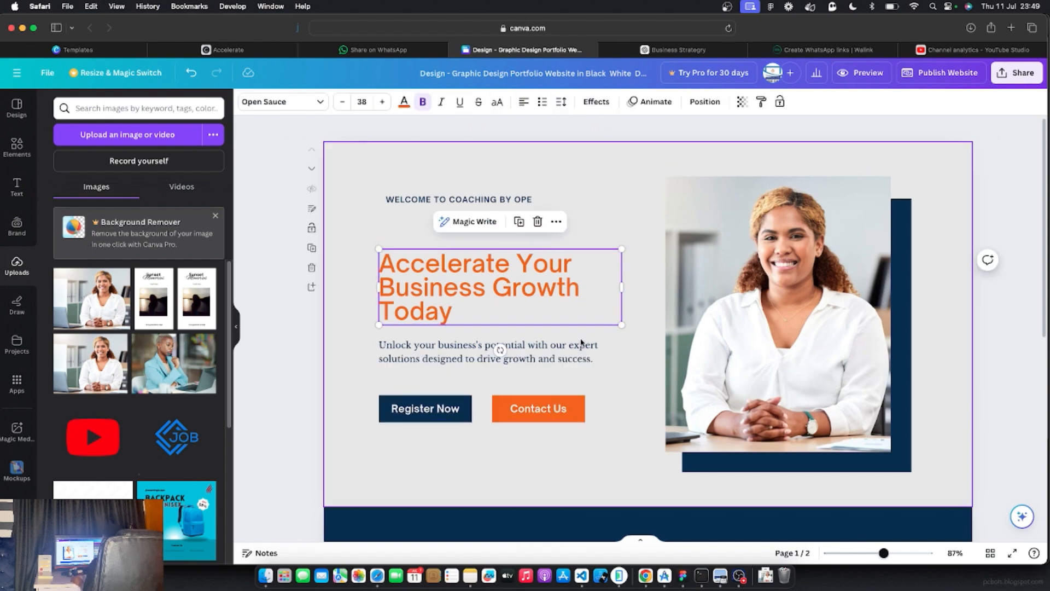
pyautogui.click(295, 359)
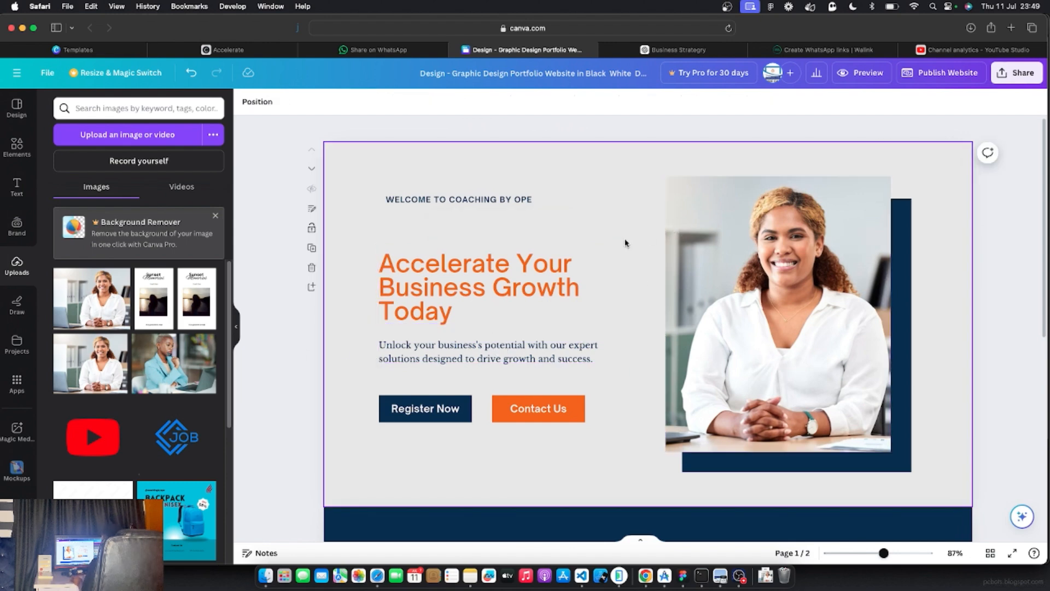
pyautogui.scroll(-7, 618, 265)
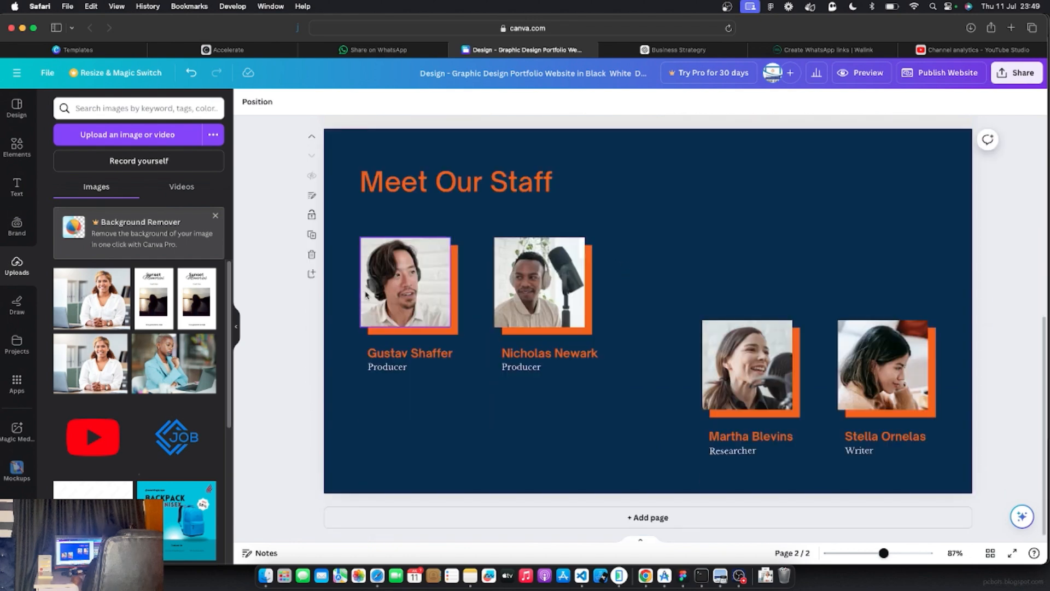
# Replace the first staff portrait with the uploaded blue-jacket woman photo
pyautogui.click(415, 254)
pyautogui.click(563, 292)
pyautogui.click(730, 372)
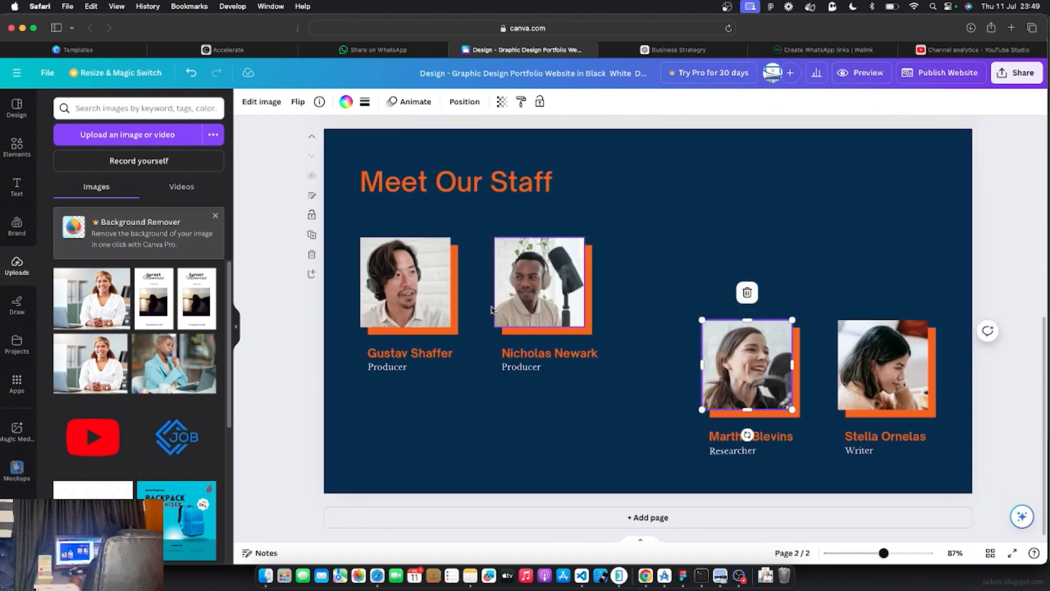
pyautogui.click(527, 289)
pyautogui.click(739, 360)
pyautogui.click(905, 363)
pyautogui.click(436, 296)
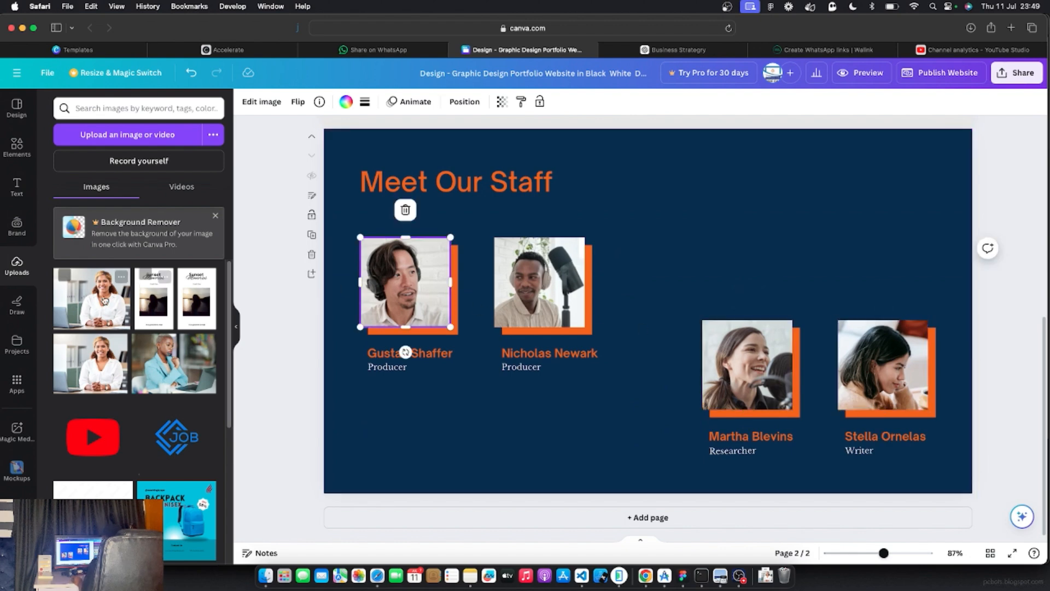
pyautogui.moveTo(159, 364); pyautogui.dragTo(391, 298)
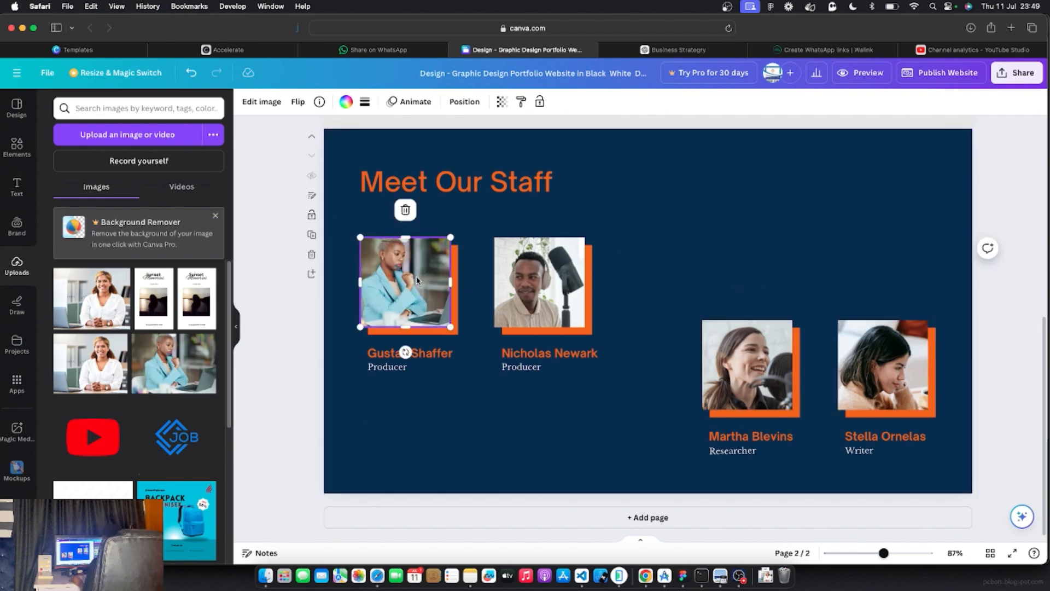
# Replace the second staff portrait with the uploaded white-shirt woman photo
pyautogui.click(553, 285)
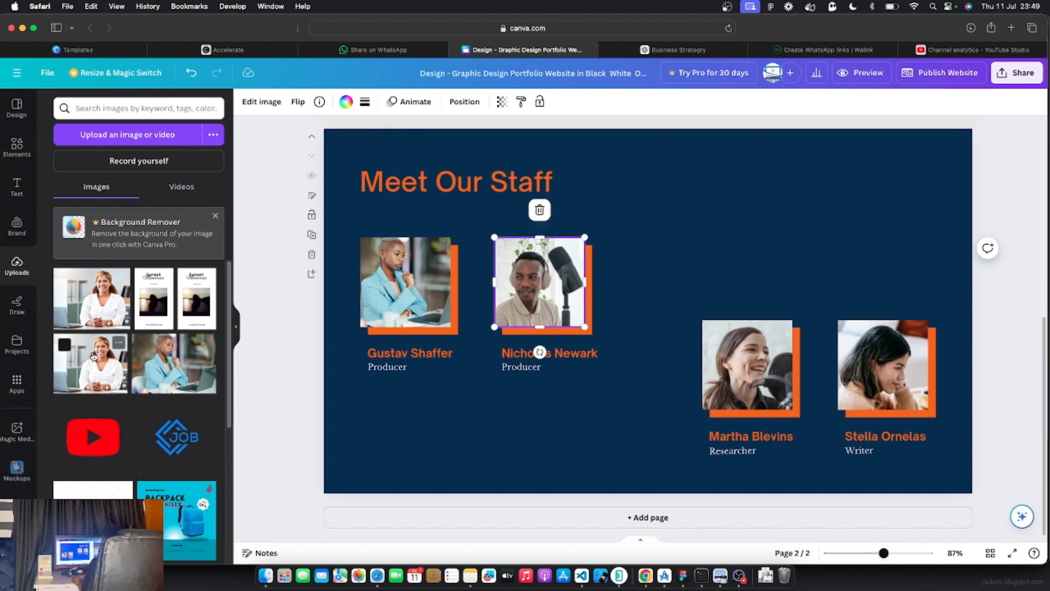
pyautogui.moveTo(91, 364); pyautogui.dragTo(518, 278)
pyautogui.click(689, 368)
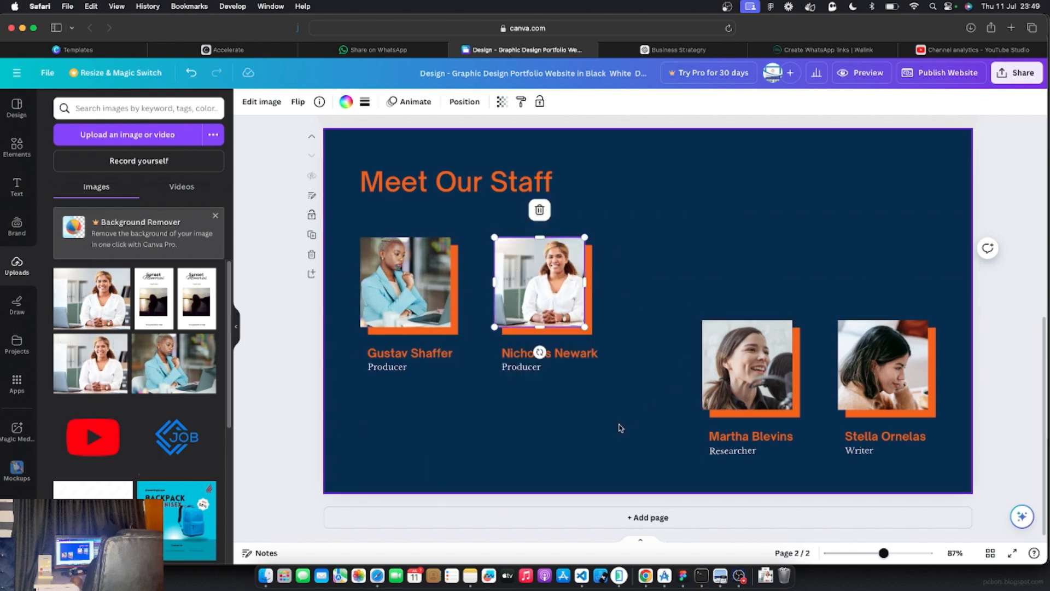
pyautogui.scroll(5, 610, 369)
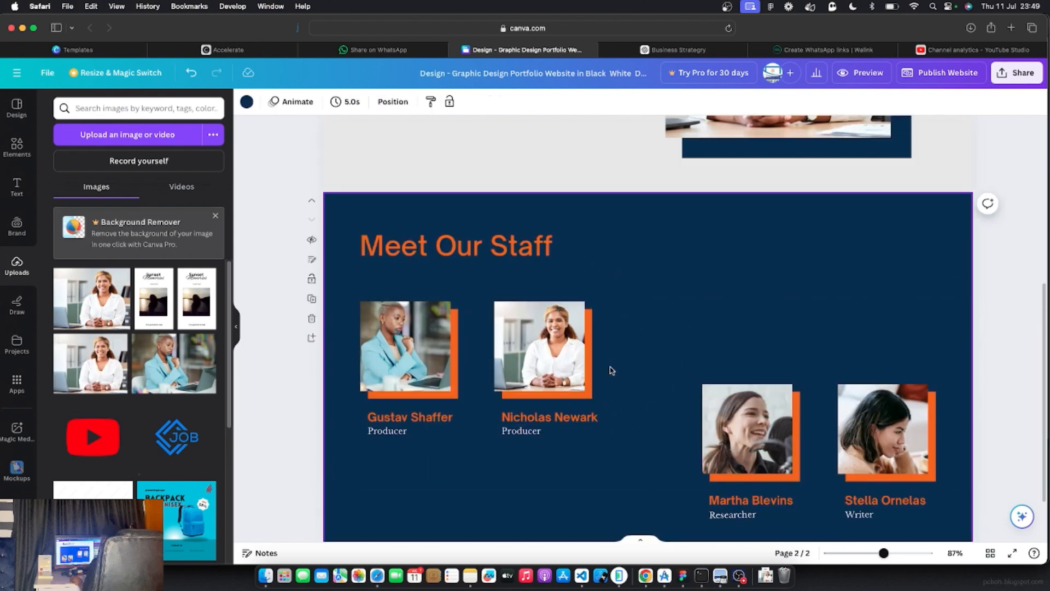
pyautogui.scroll(-5, 611, 370)
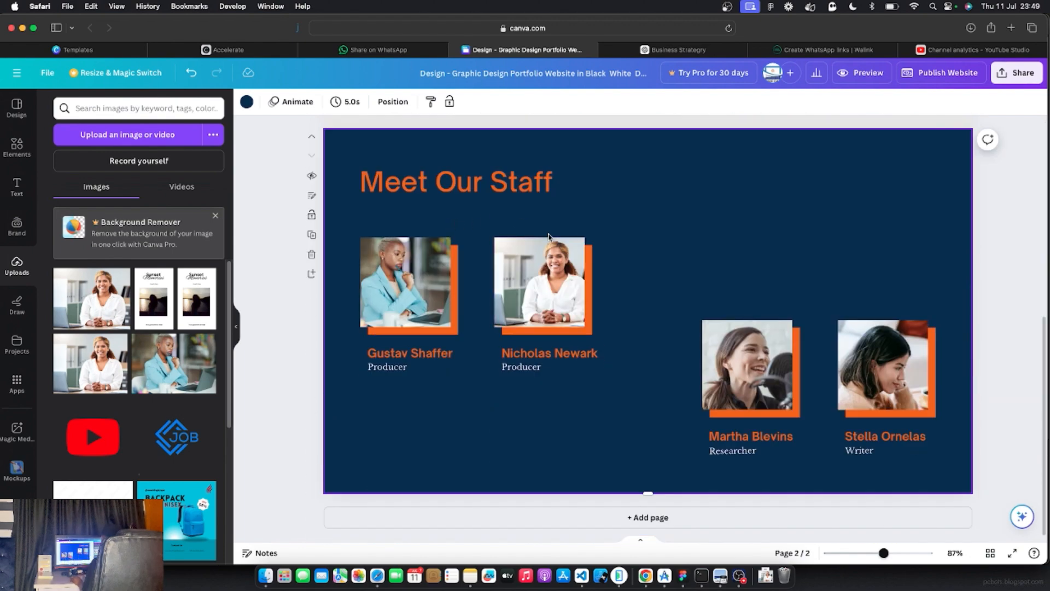
# Replace the first staff caption's placeholder name with the coach's name
pyautogui.doubleClick(409, 354)
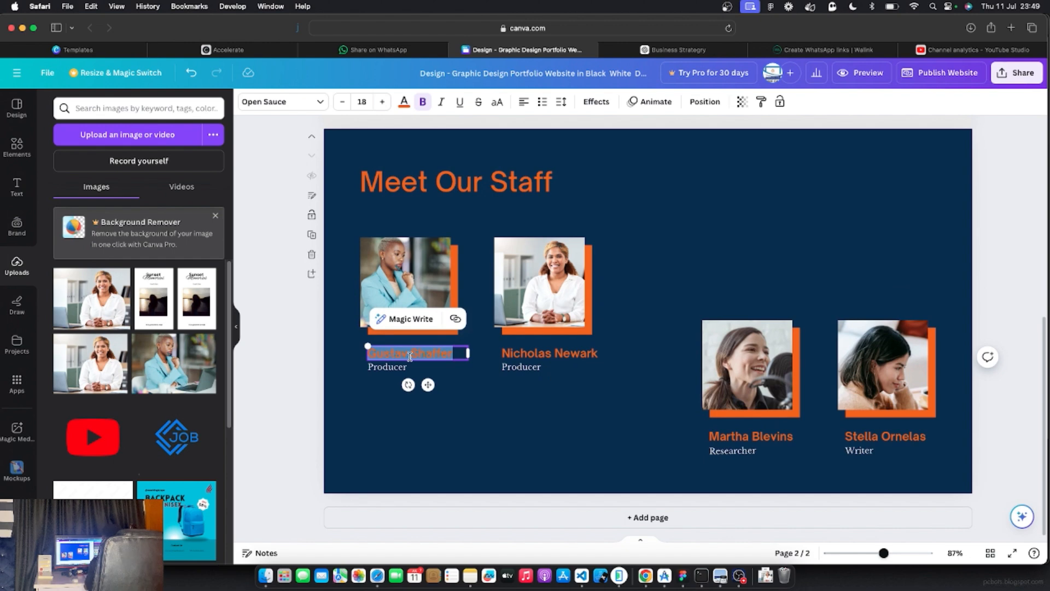
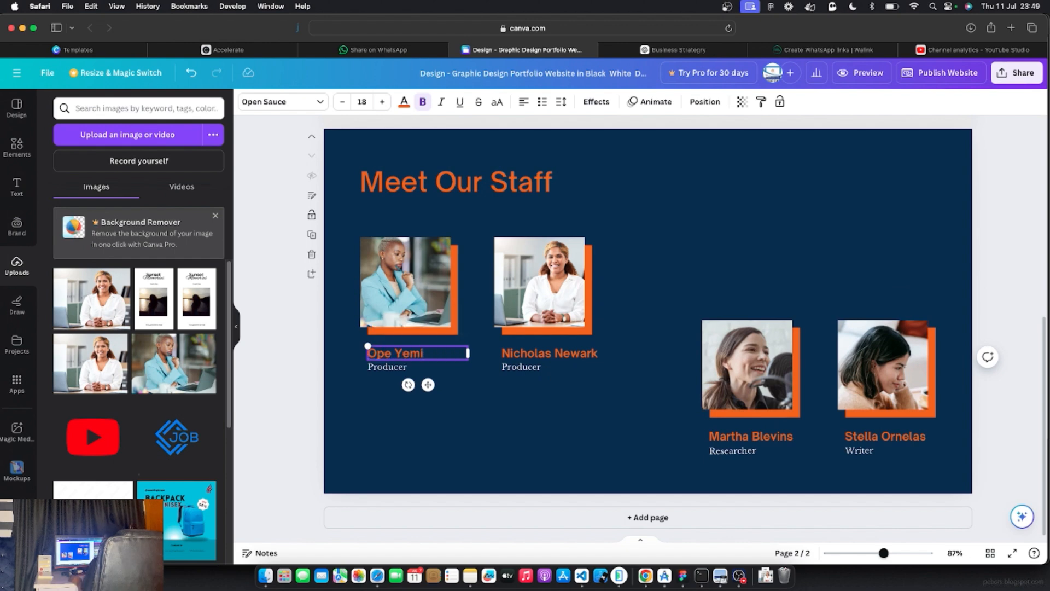
pyautogui.click(409, 230)
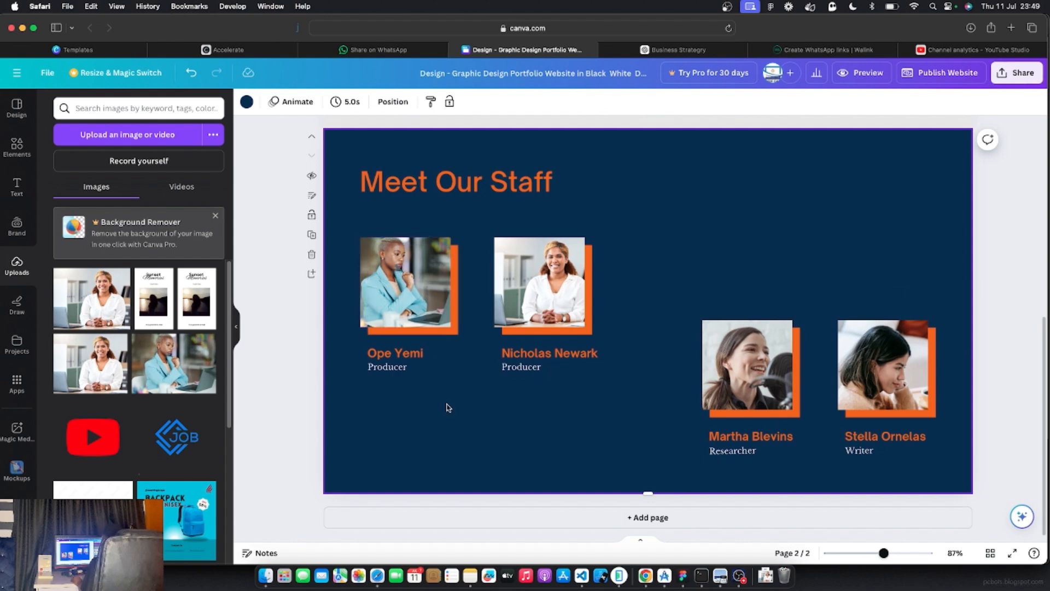
pyautogui.scroll(5, 449, 404)
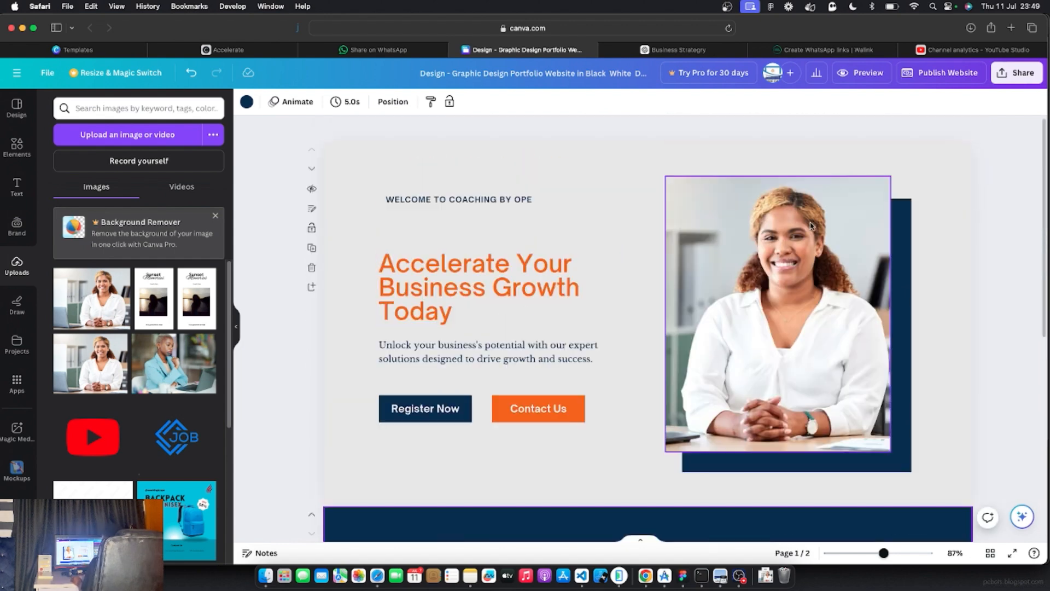
# Preview the website and switch the preview to the mobile layout
pyautogui.click(860, 74)
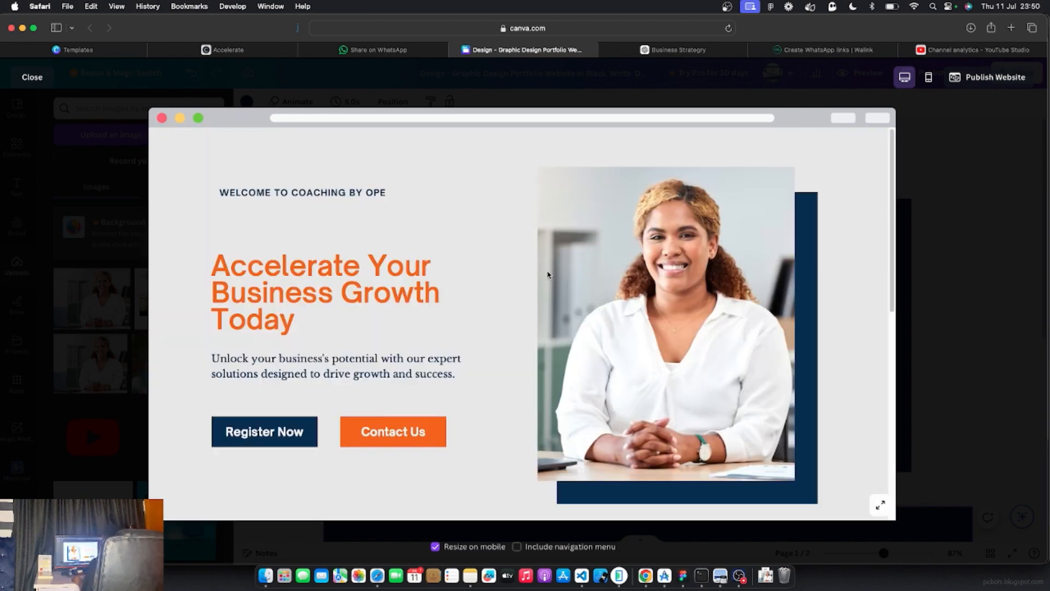
pyautogui.scroll(-8, 513, 302)
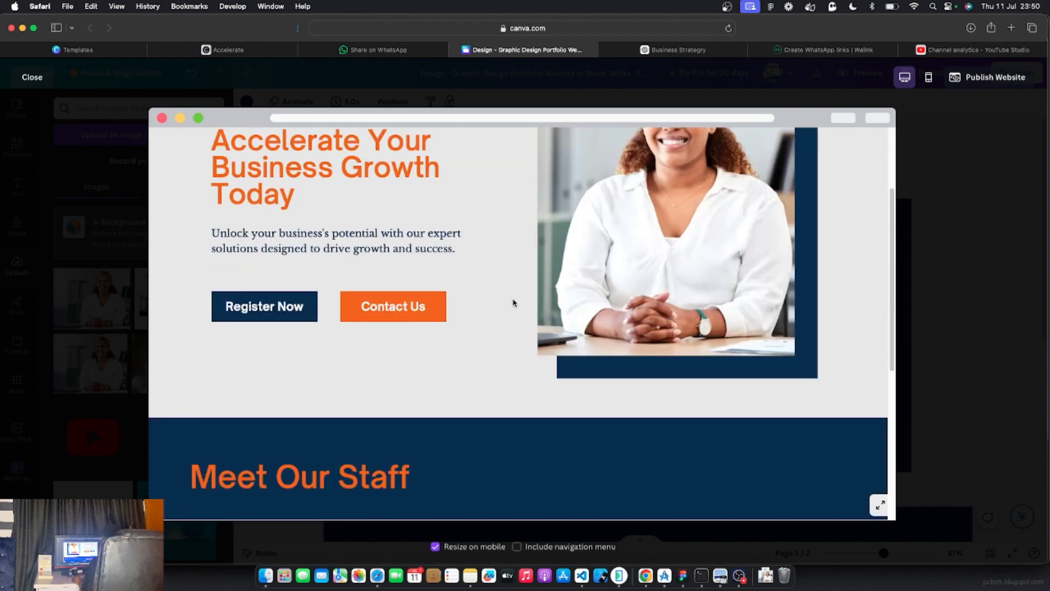
pyautogui.scroll(10, 513, 302)
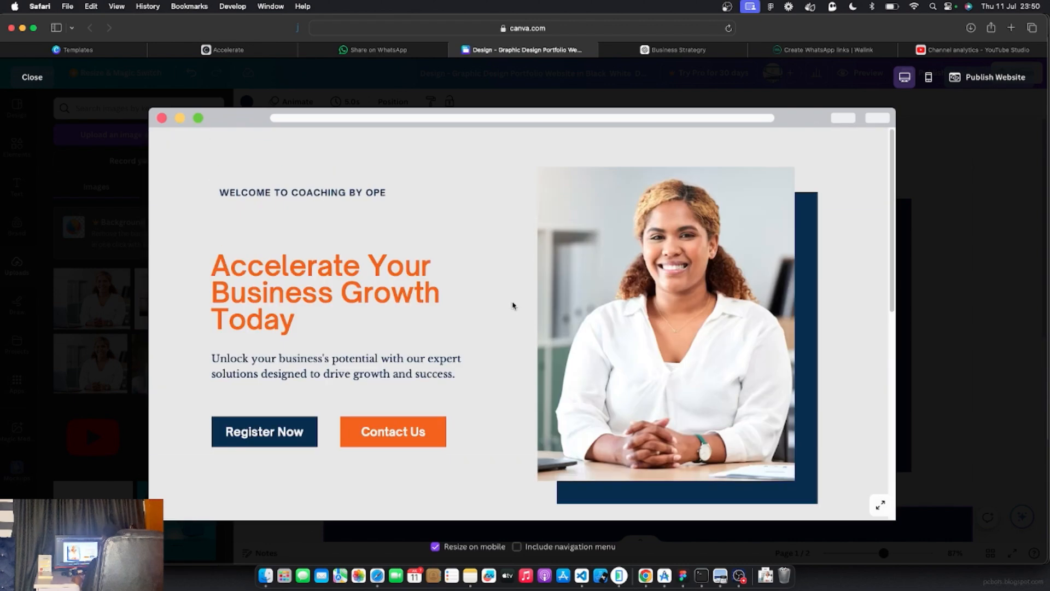
pyautogui.click(929, 80)
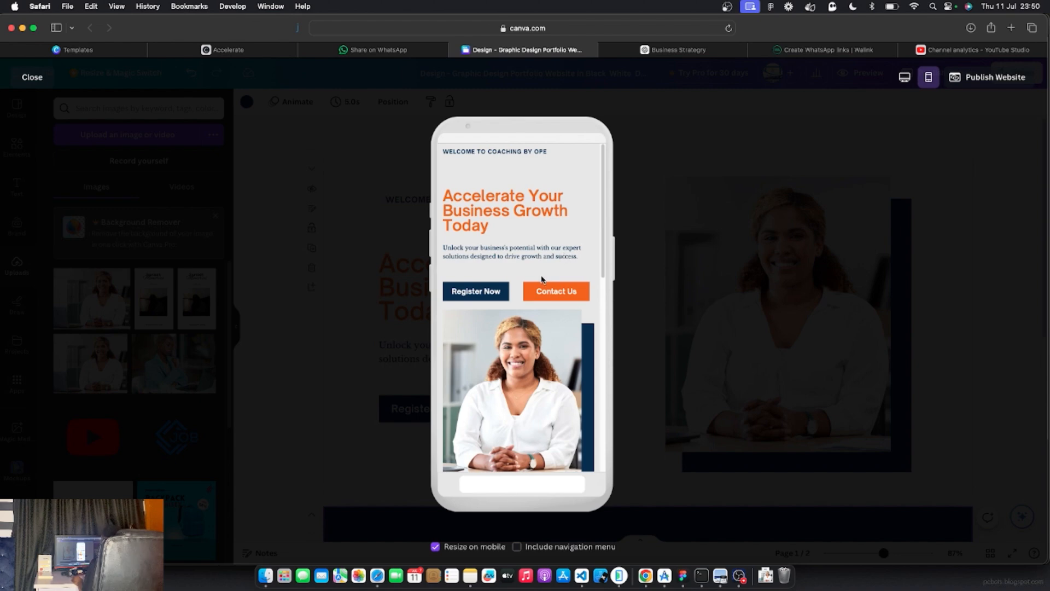
pyautogui.scroll(-10, 541, 279)
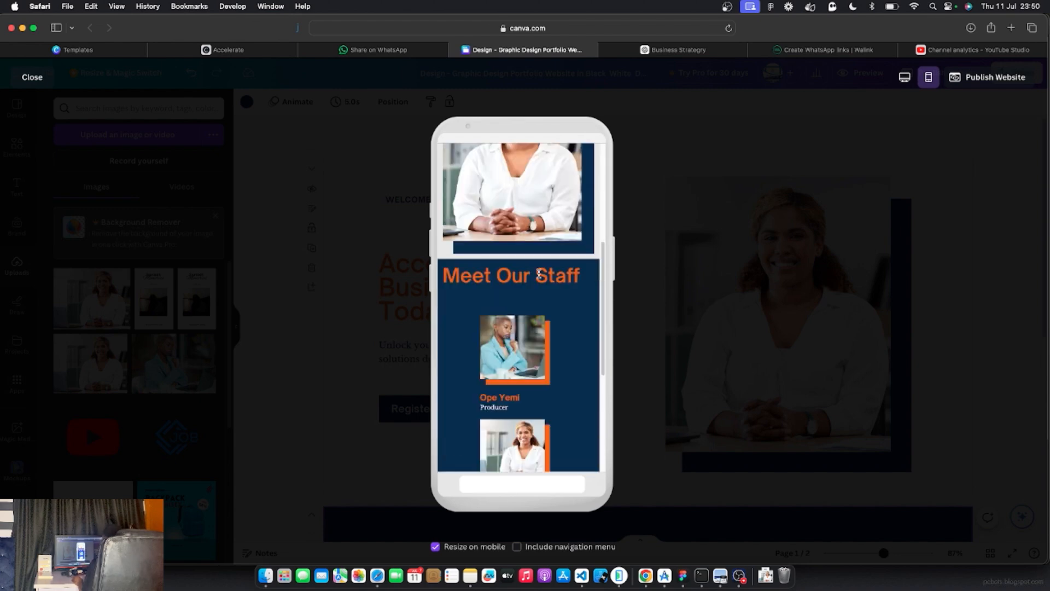
pyautogui.scroll(10, 539, 275)
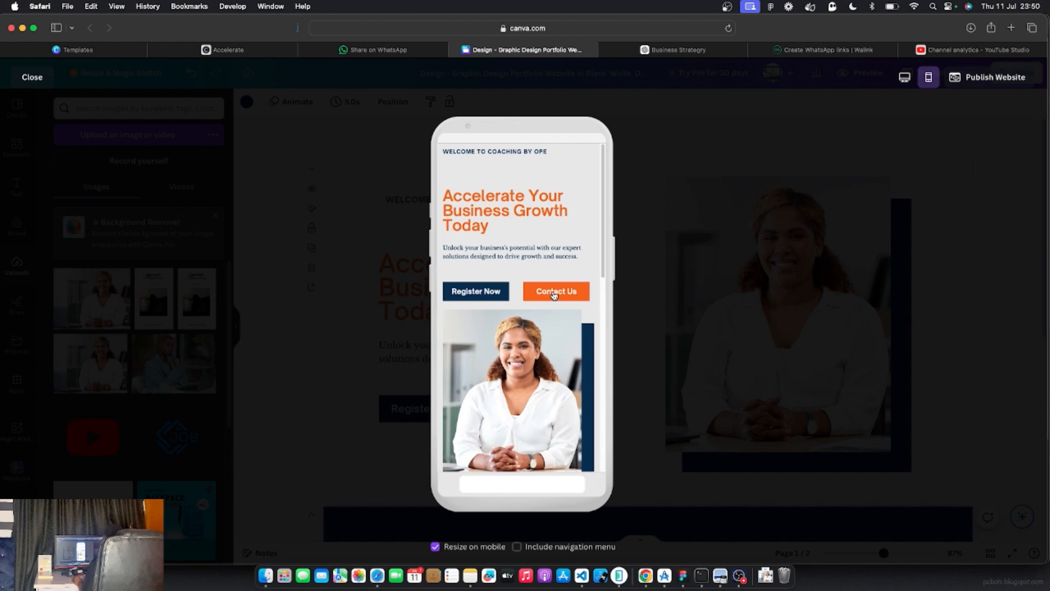
# Test that Contact Us opens an email, then discard the draft without saving and close Mail
pyautogui.click(554, 293)
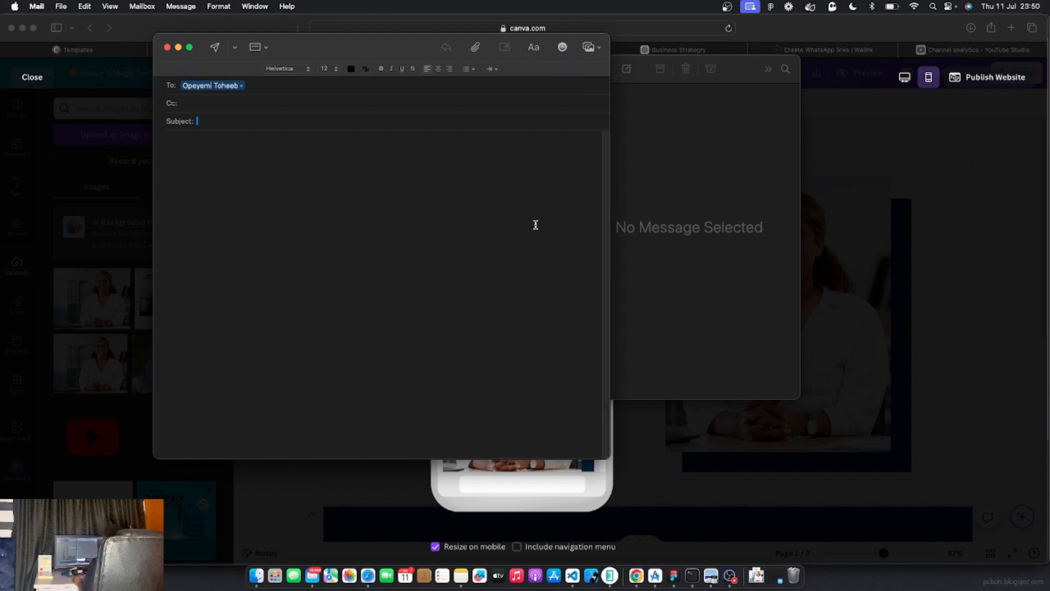
pyautogui.click(167, 47)
pyautogui.click(397, 290)
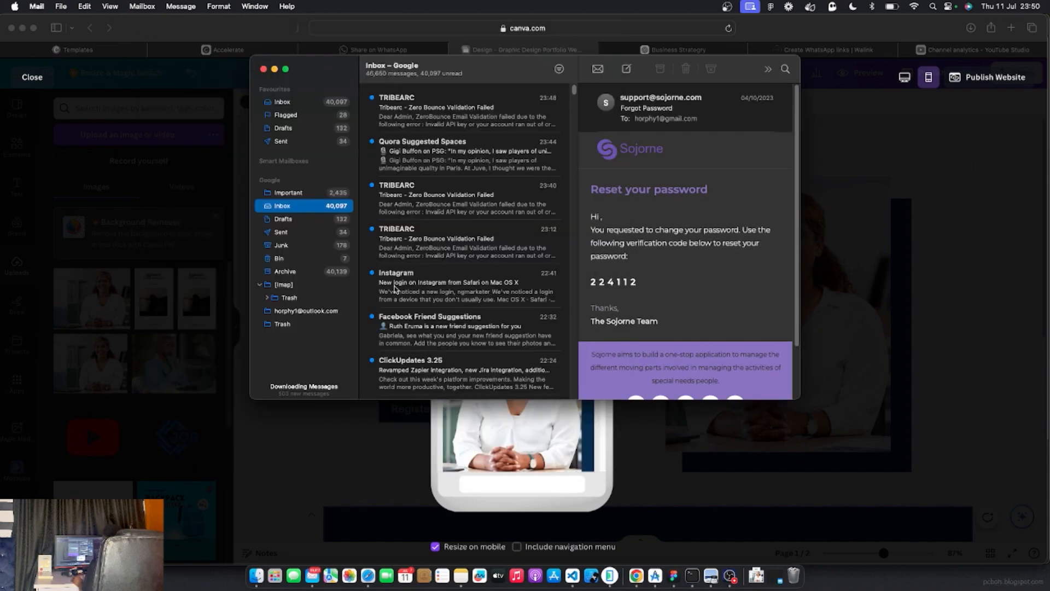
pyautogui.click(262, 69)
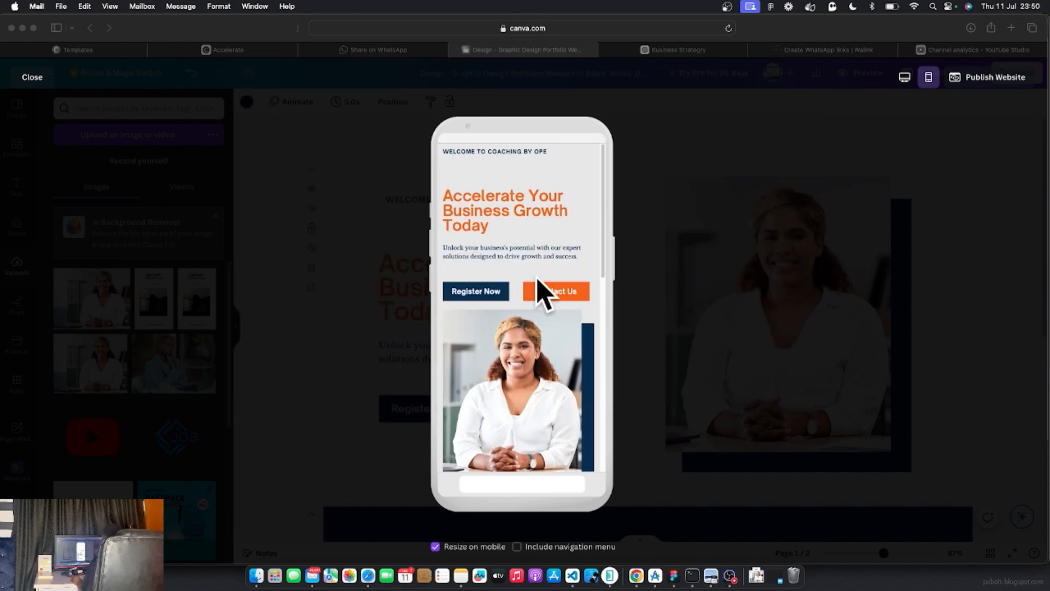
# Scroll through the mobile preview, then view the site in the desktop layout
pyautogui.scroll(-5, 520, 345)
pyautogui.scroll(5, 518, 345)
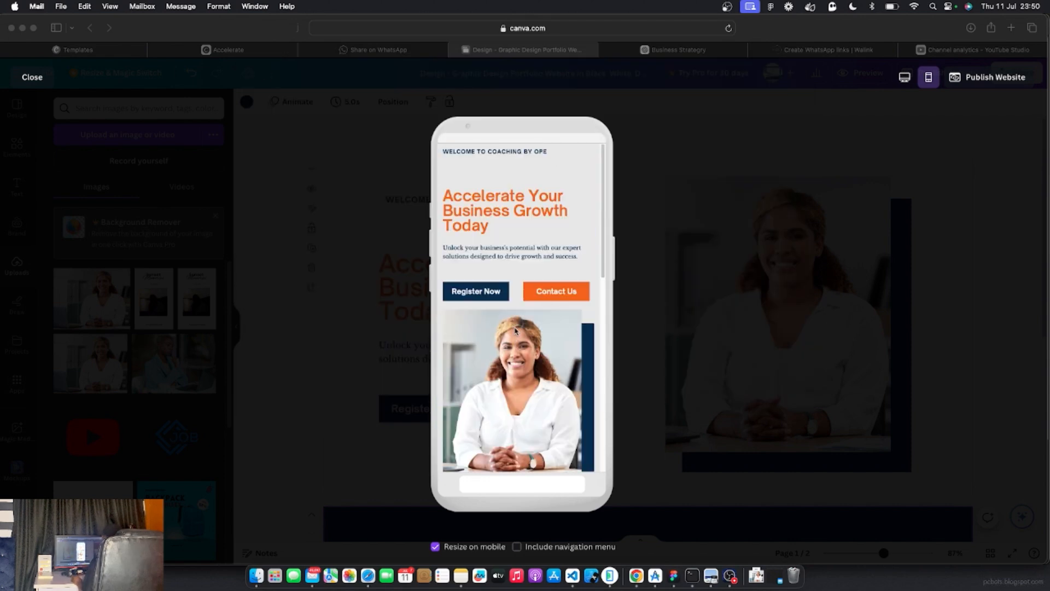
pyautogui.click(928, 81)
pyautogui.click(905, 77)
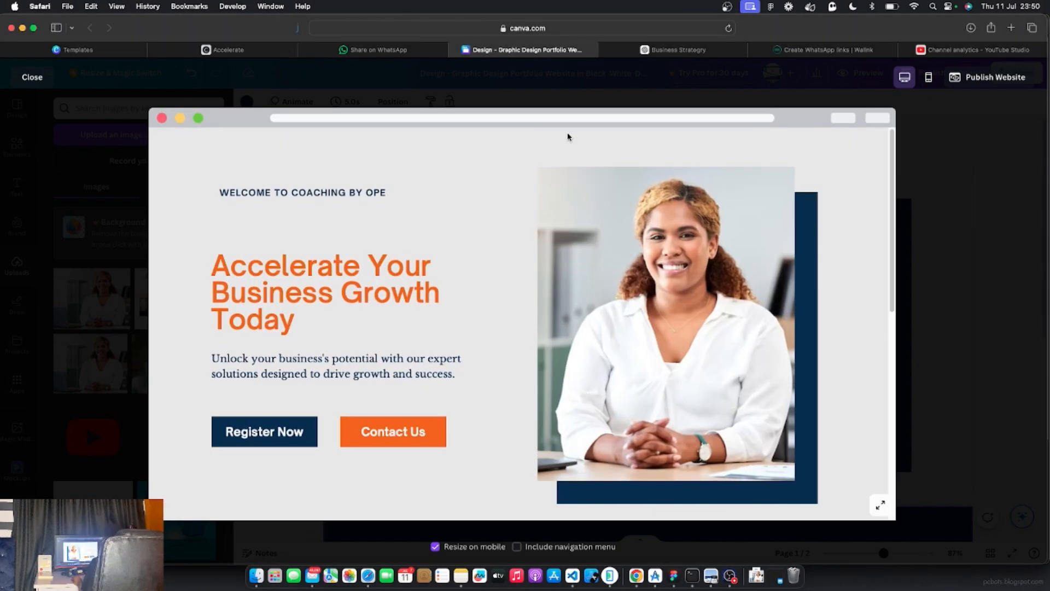
# Close the preview, open the website publishing settings, and go to the YouTube Studio tab
pyautogui.click(31, 77)
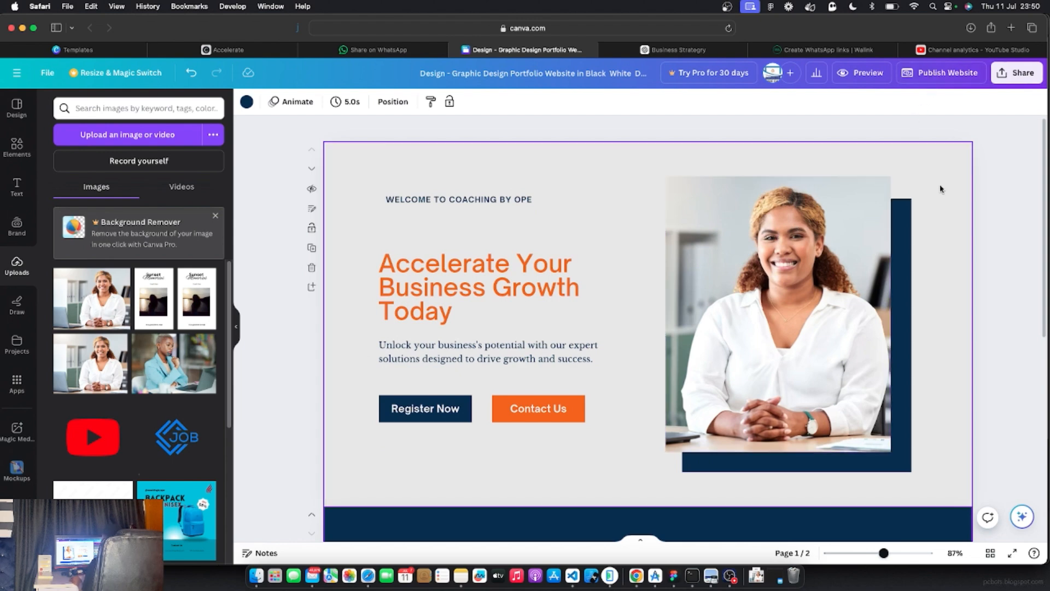
pyautogui.click(948, 75)
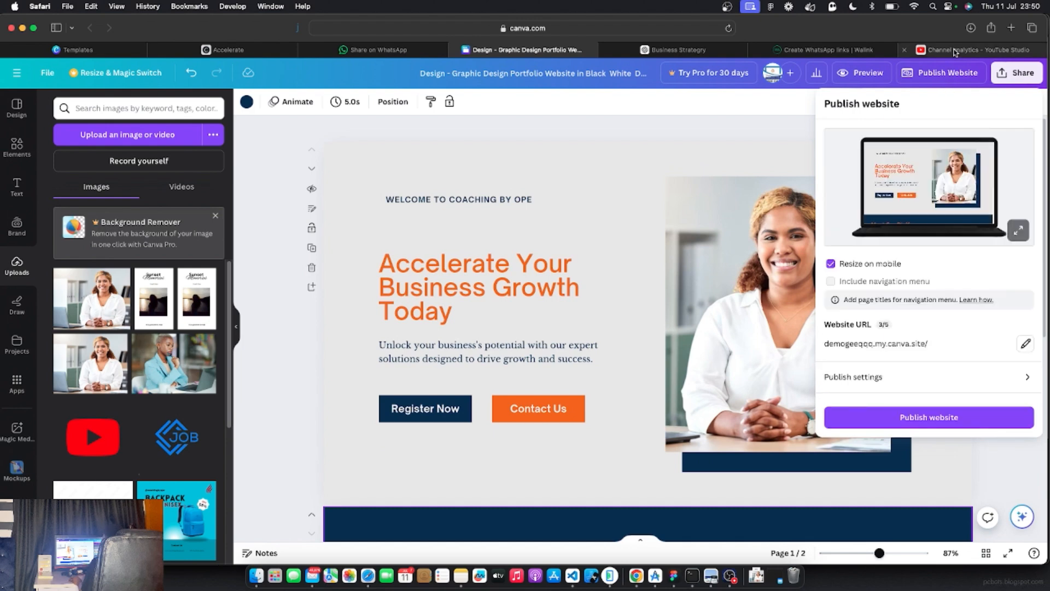
pyautogui.click(954, 51)
# Highlight the 490 subscriber count in YouTube Studio, then return to the Canva design tab
pyautogui.moveTo(493, 256); pyautogui.dragTo(612, 251)
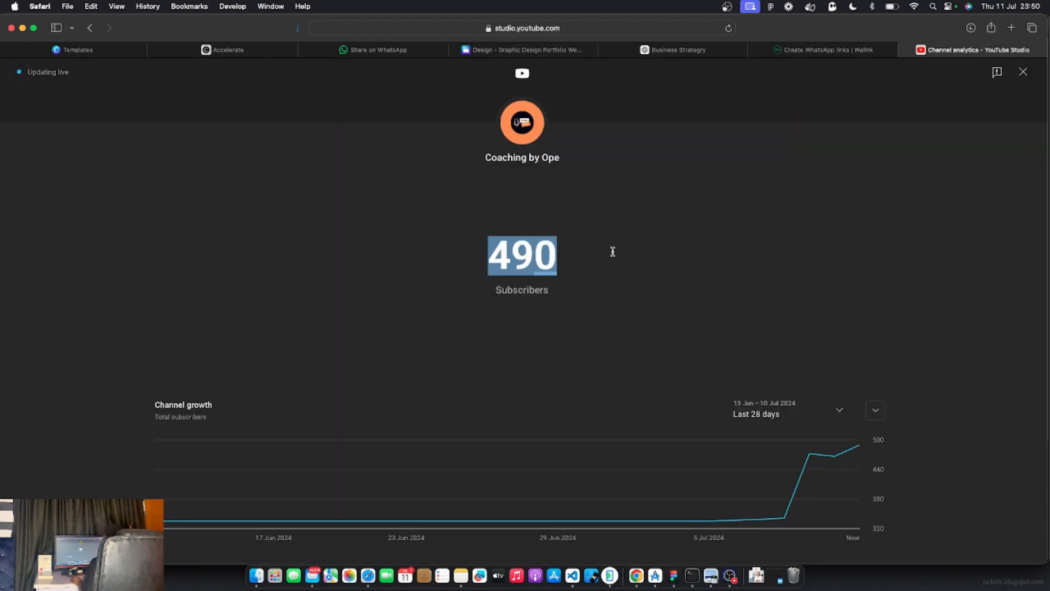
pyautogui.click(649, 269)
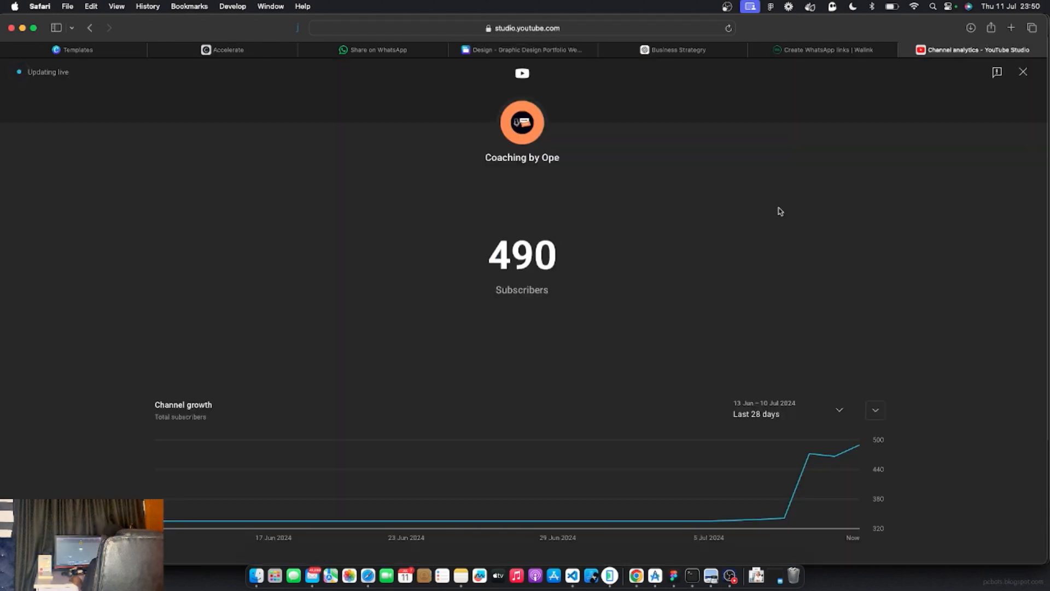
pyautogui.click(481, 50)
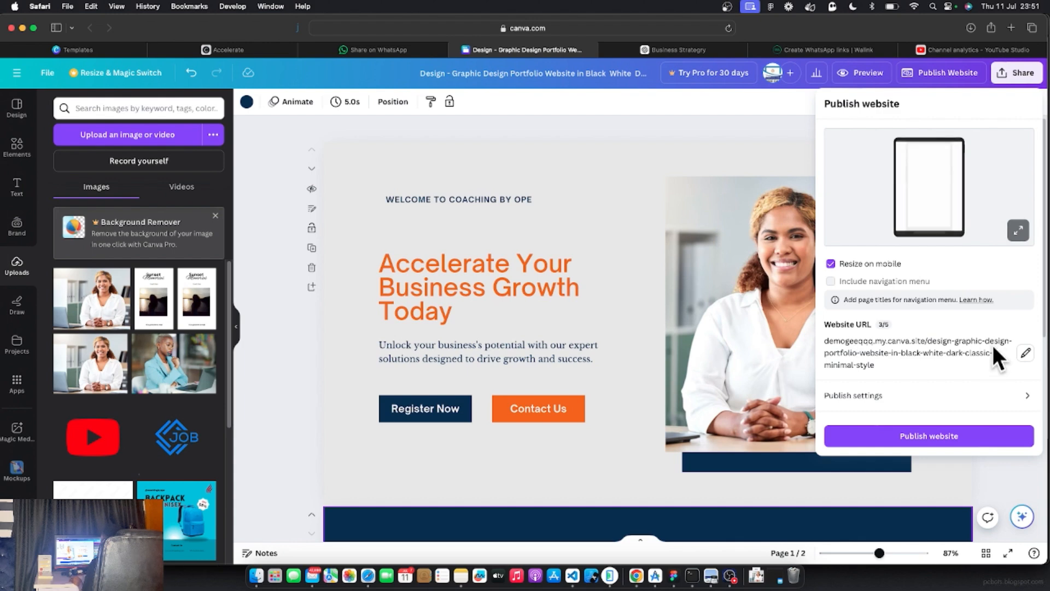
# Replace the long template slug in Website URL with a short coaching-by slug plus the coach's name
pyautogui.click(1025, 355)
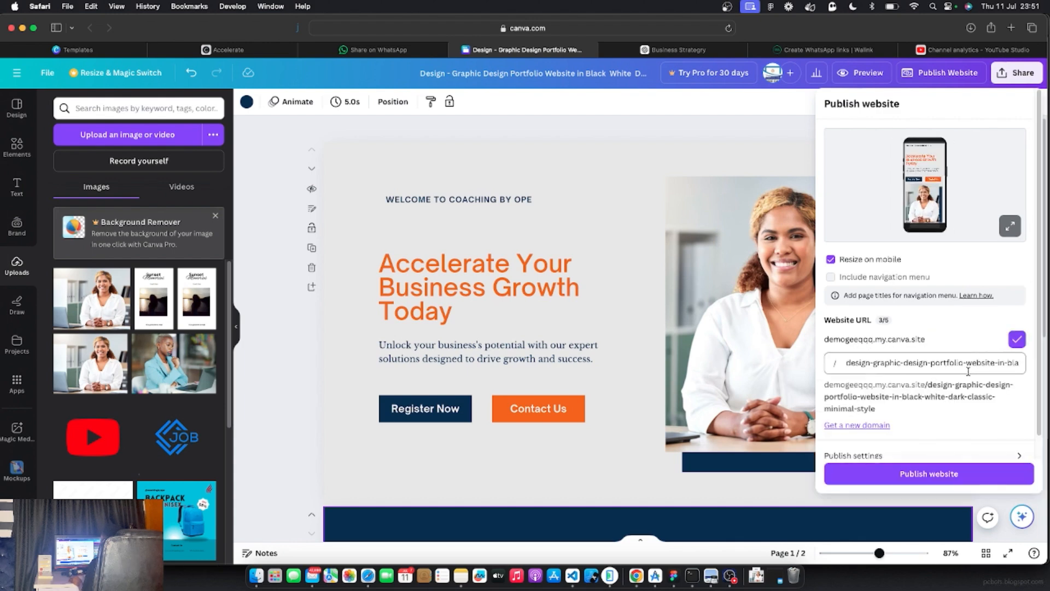
pyautogui.moveTo(845, 364); pyautogui.dragTo(1016, 364)
pyautogui.press('BackSpace')
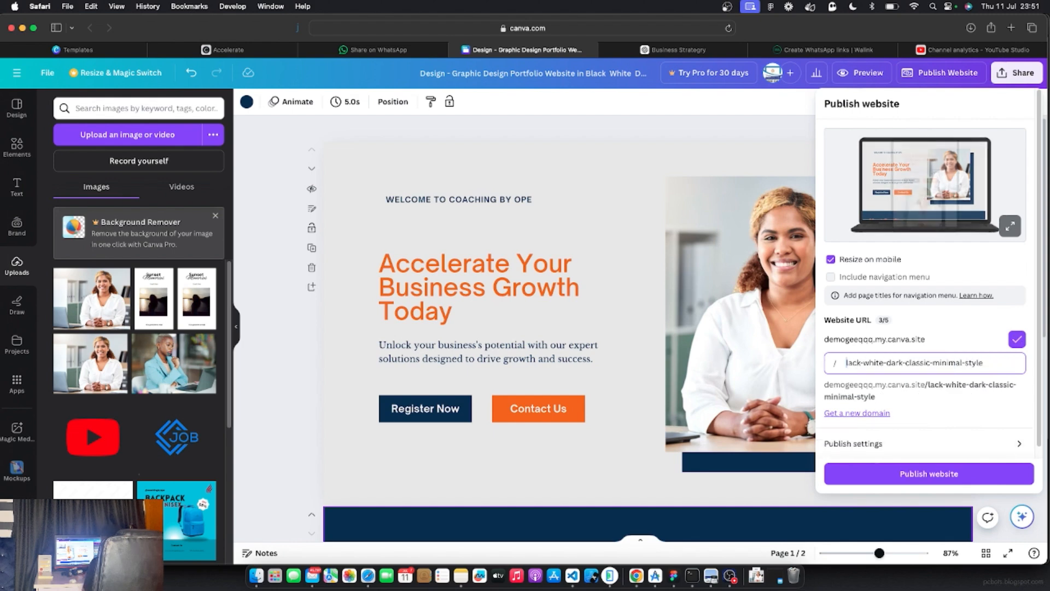
pyautogui.press('super+a')
pyautogui.write('coaching')
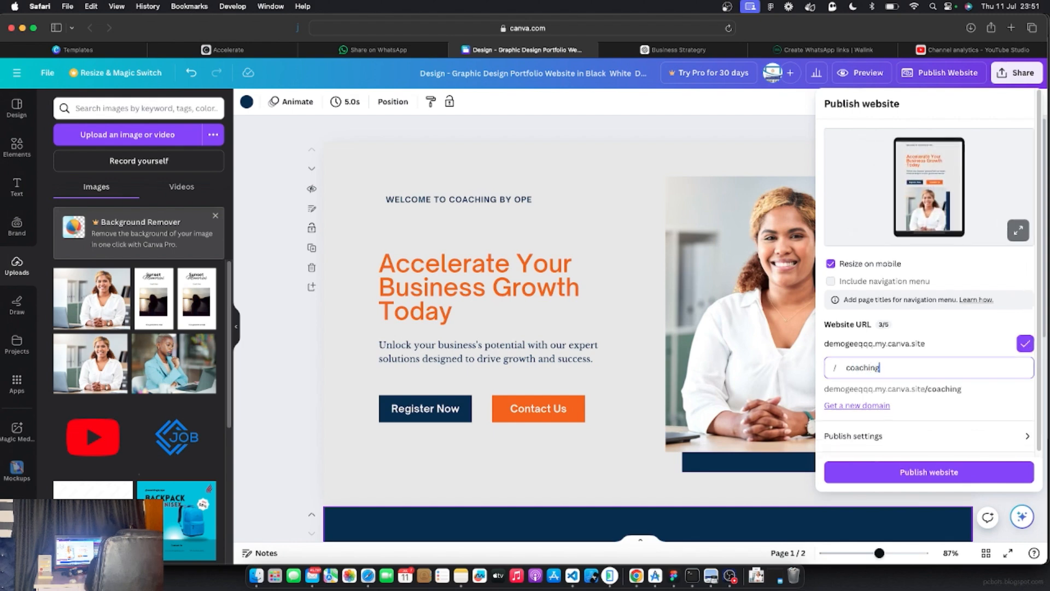
pyautogui.write('-by-ope')
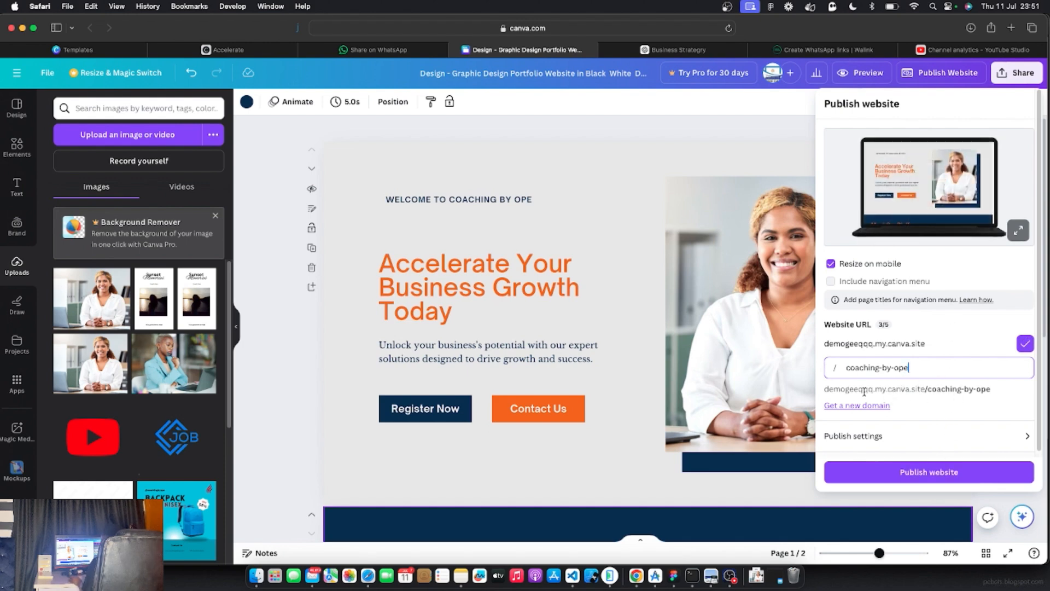
pyautogui.click(824, 388)
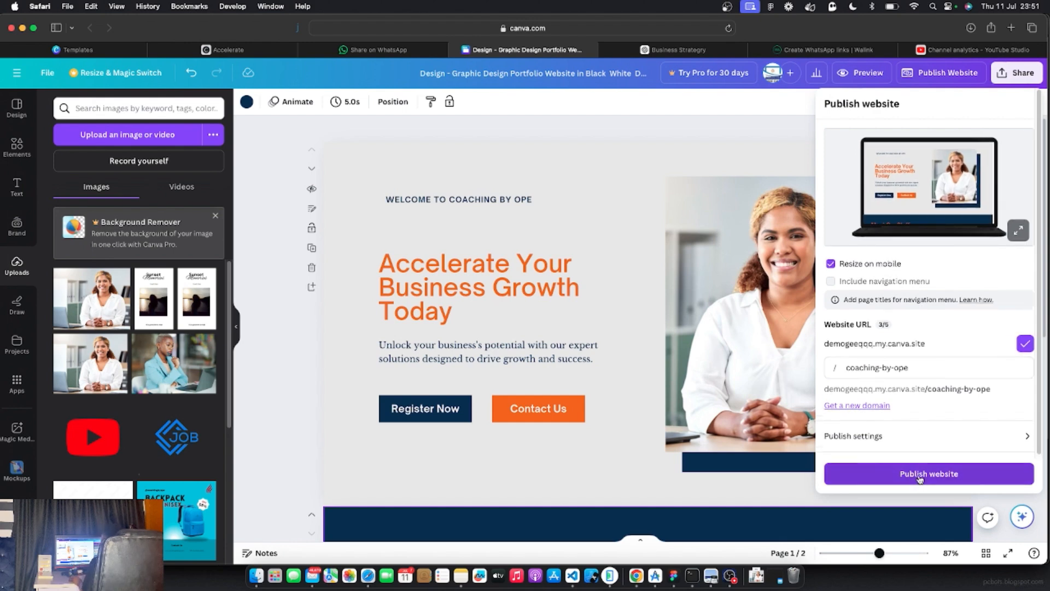
# Publish the website and open the live canva.site page in a new tab
pyautogui.click(919, 475)
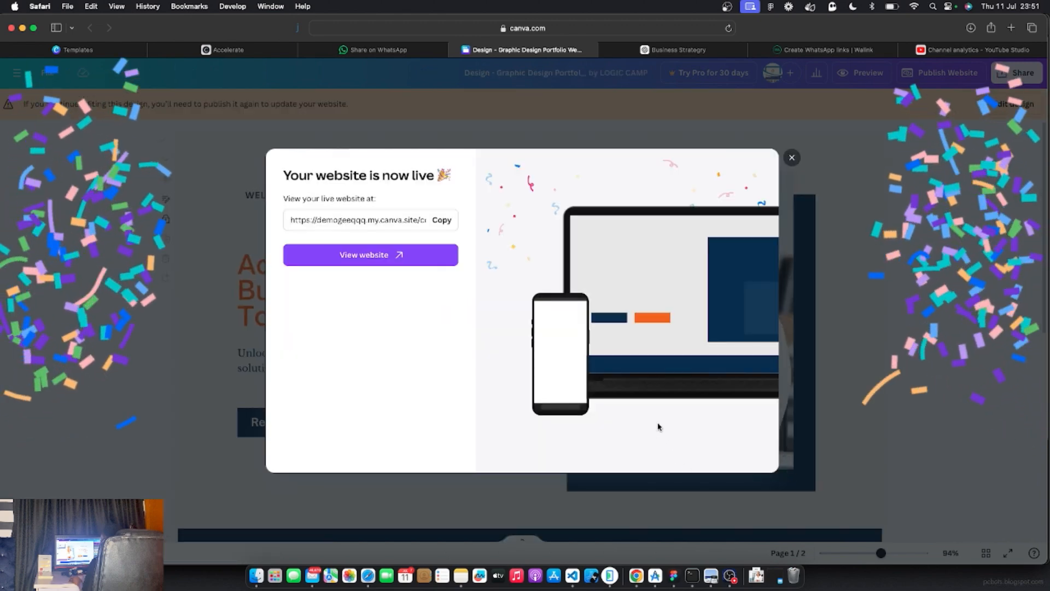
pyautogui.click(361, 259)
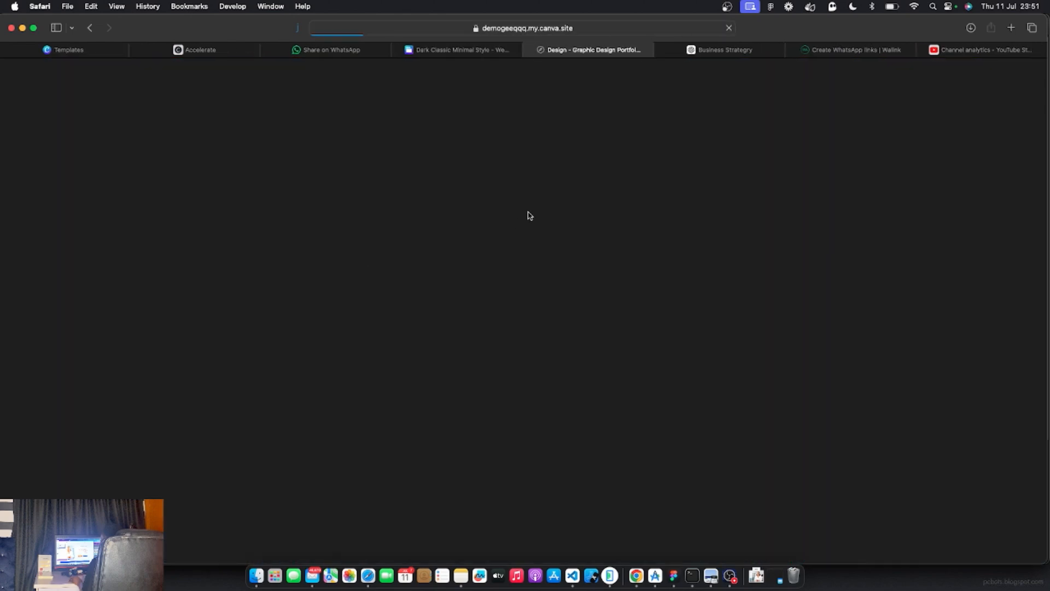
# Confirm the live site's Register Now opens a prefilled WhatsApp help chat, then return to the site
pyautogui.scroll(-6, 528, 319)
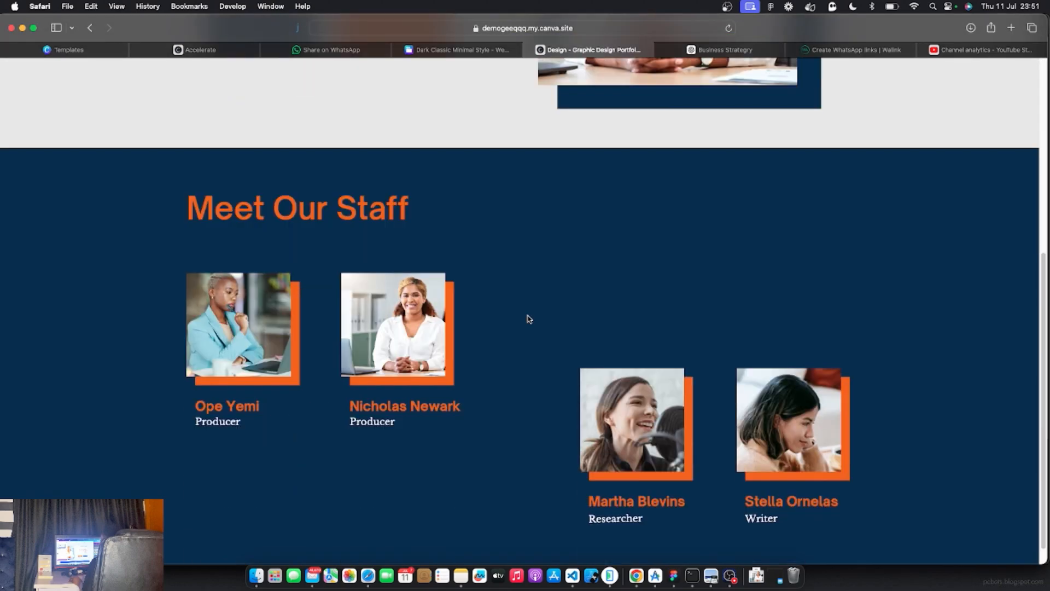
pyautogui.scroll(6, 529, 319)
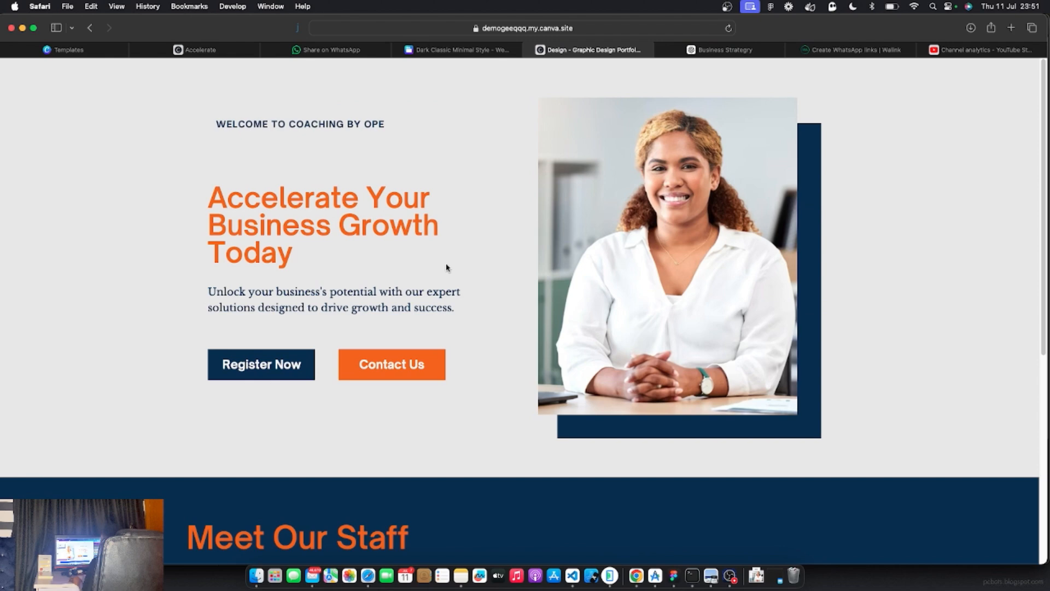
pyautogui.click(255, 367)
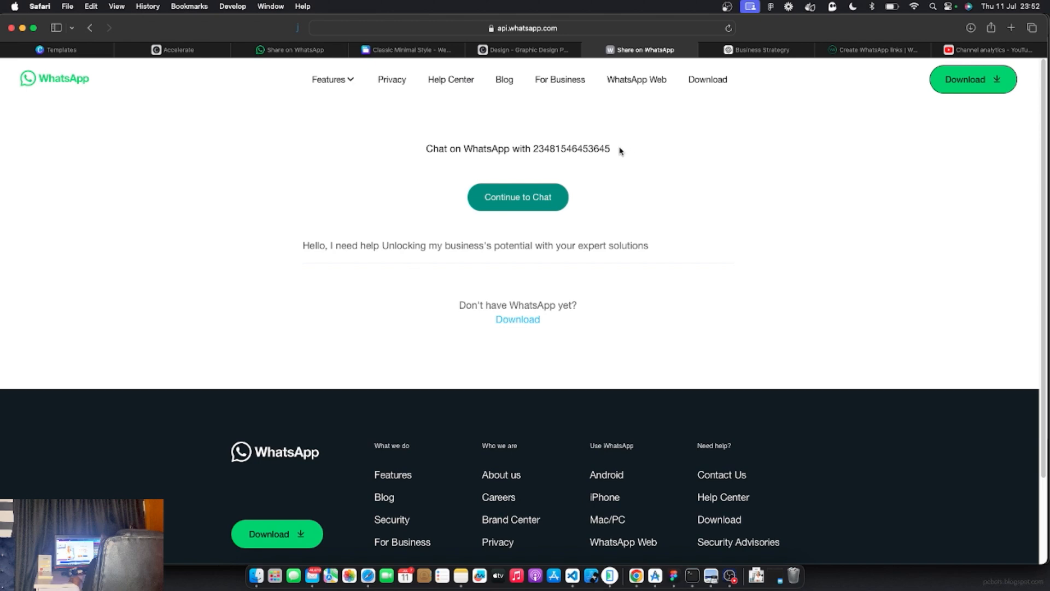
pyautogui.click(533, 51)
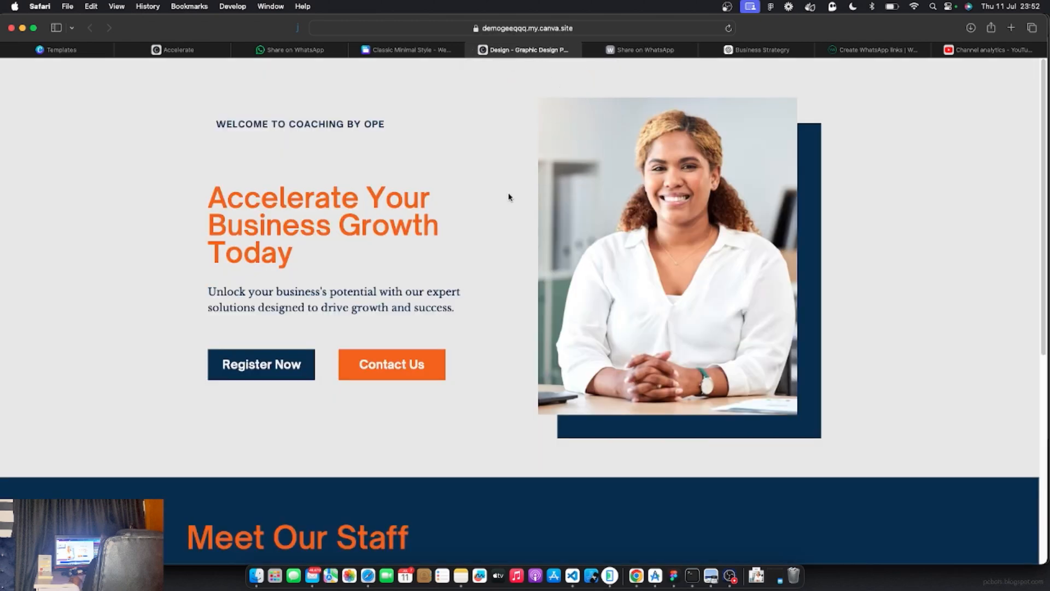
# Confirm Contact Us opens a Mail draft addressed to the coach, then close it without saving
pyautogui.click(383, 369)
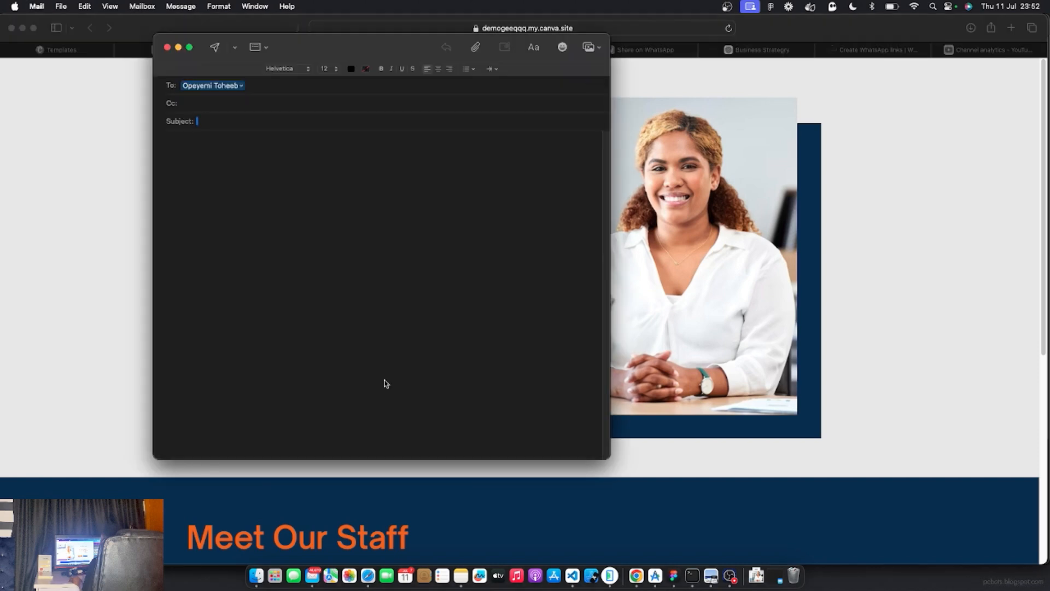
pyautogui.moveTo(300, 48); pyautogui.dragTo(446, 103)
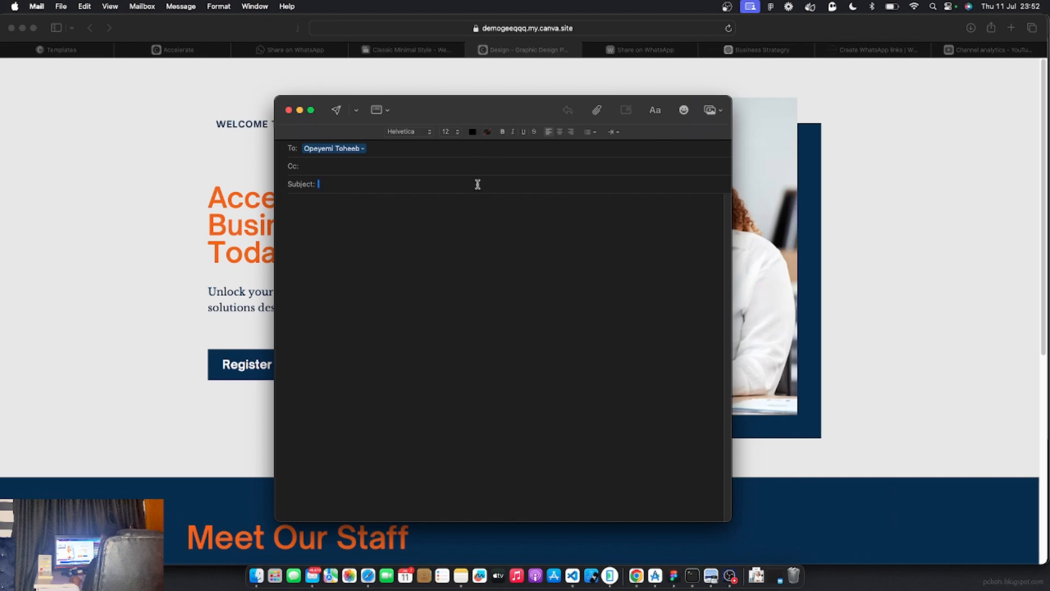
pyautogui.moveTo(459, 104); pyautogui.dragTo(436, 105)
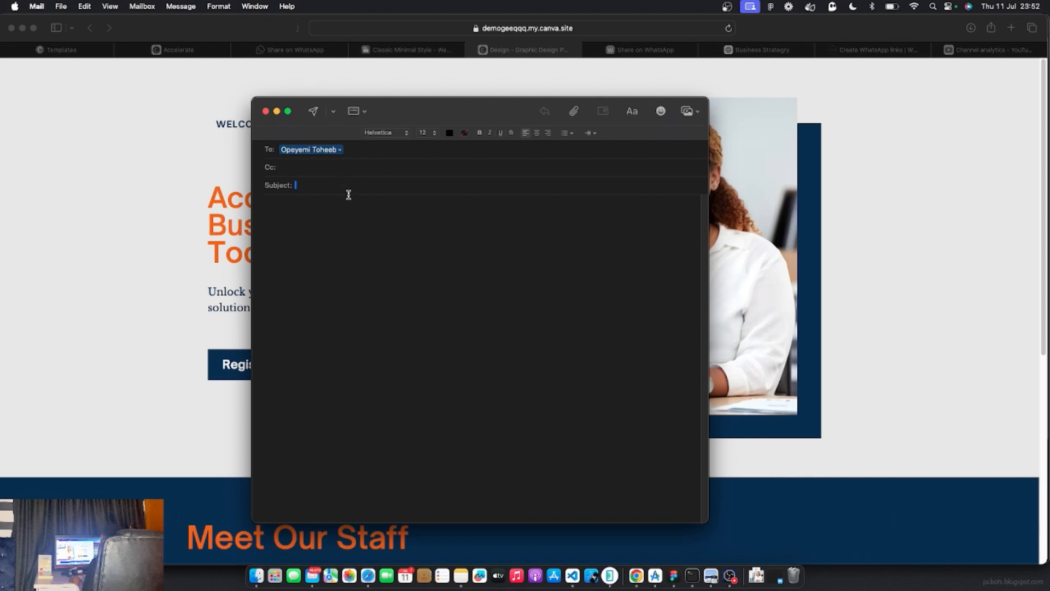
pyautogui.click(487, 268)
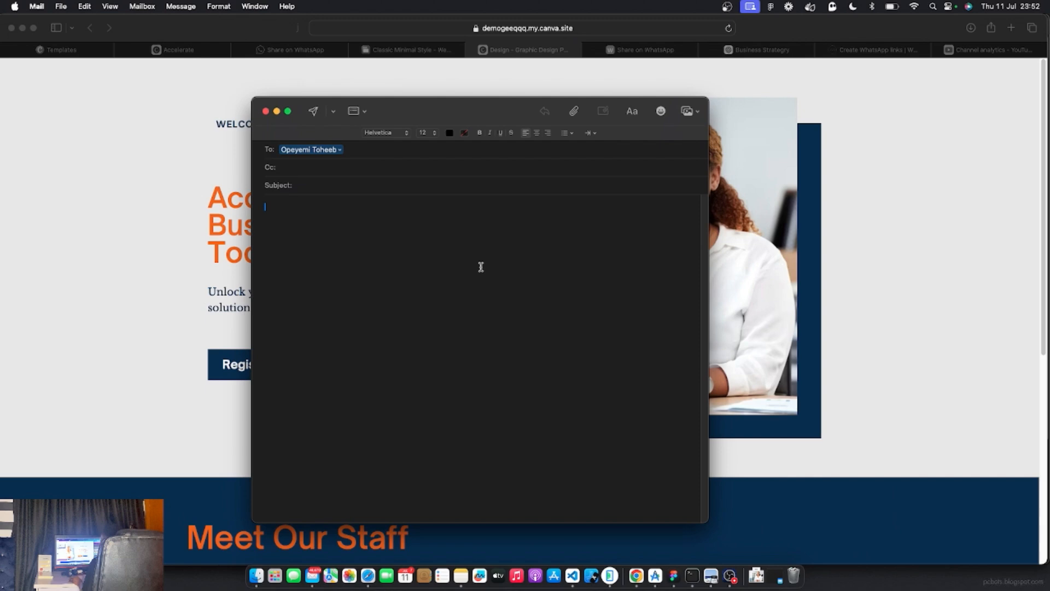
pyautogui.click(265, 112)
pyautogui.click(493, 355)
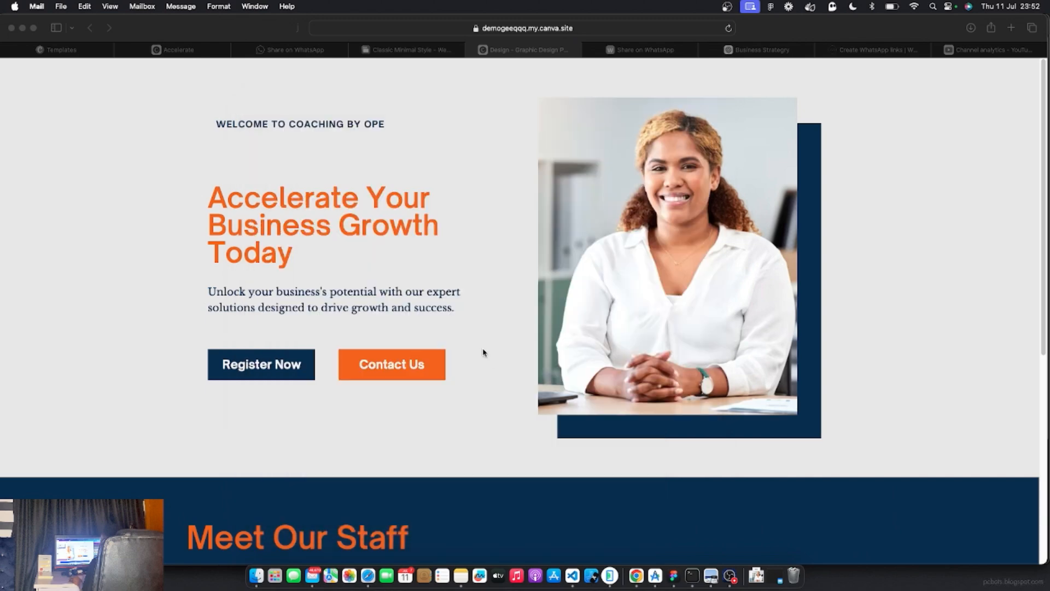